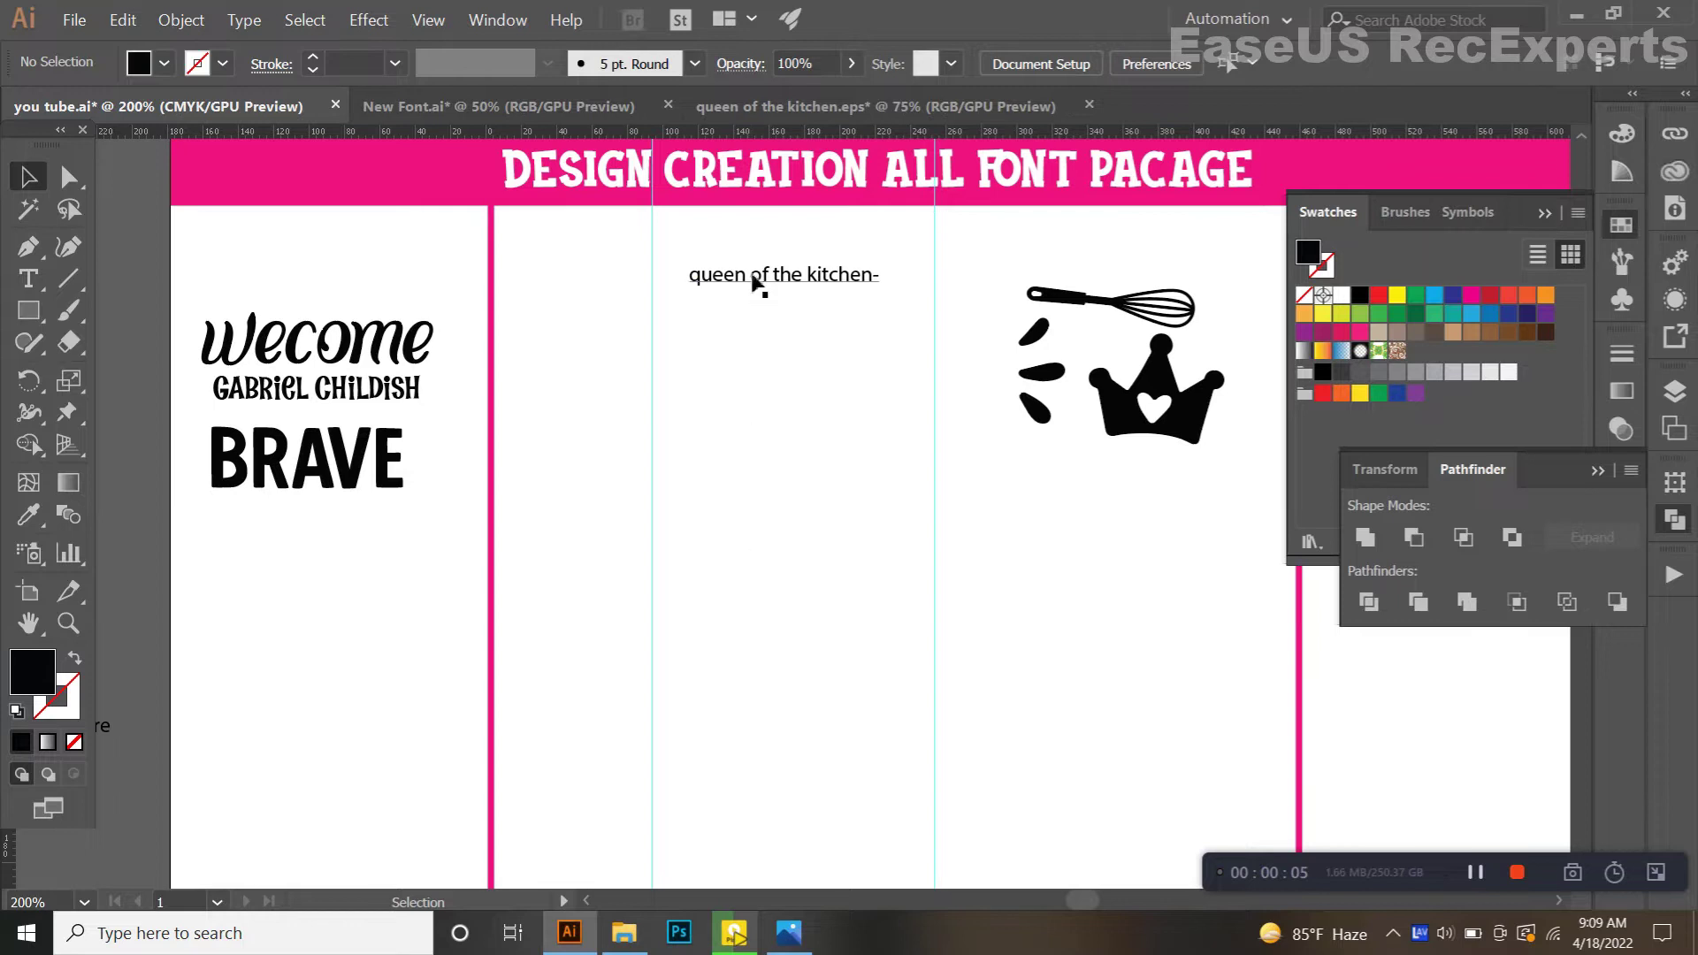
Step: Split the word "queen" off the "queen of the kitchen-" line into its own text object
left_click_drag(880, 284, 925, 298)
scroll(698, 274, "up", 3)
scroll(693, 288, "down", 2)
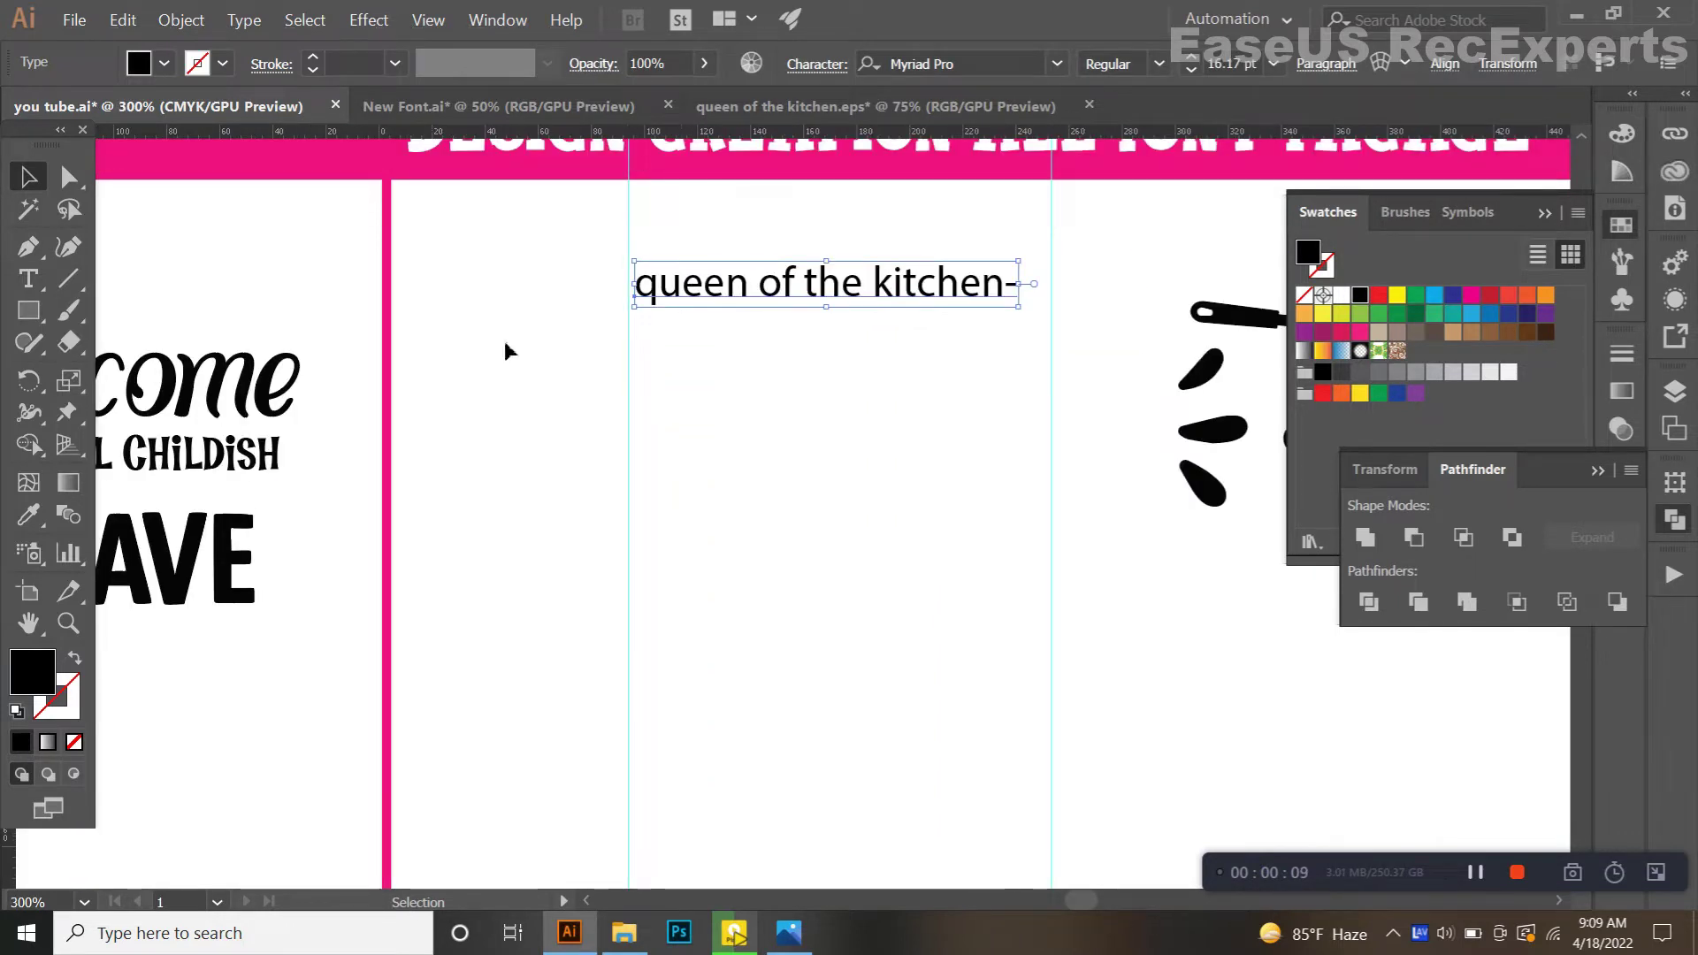
key("t")
left_click_drag(750, 296, 645, 318)
key("BackSpace")
key("ctrl+z")
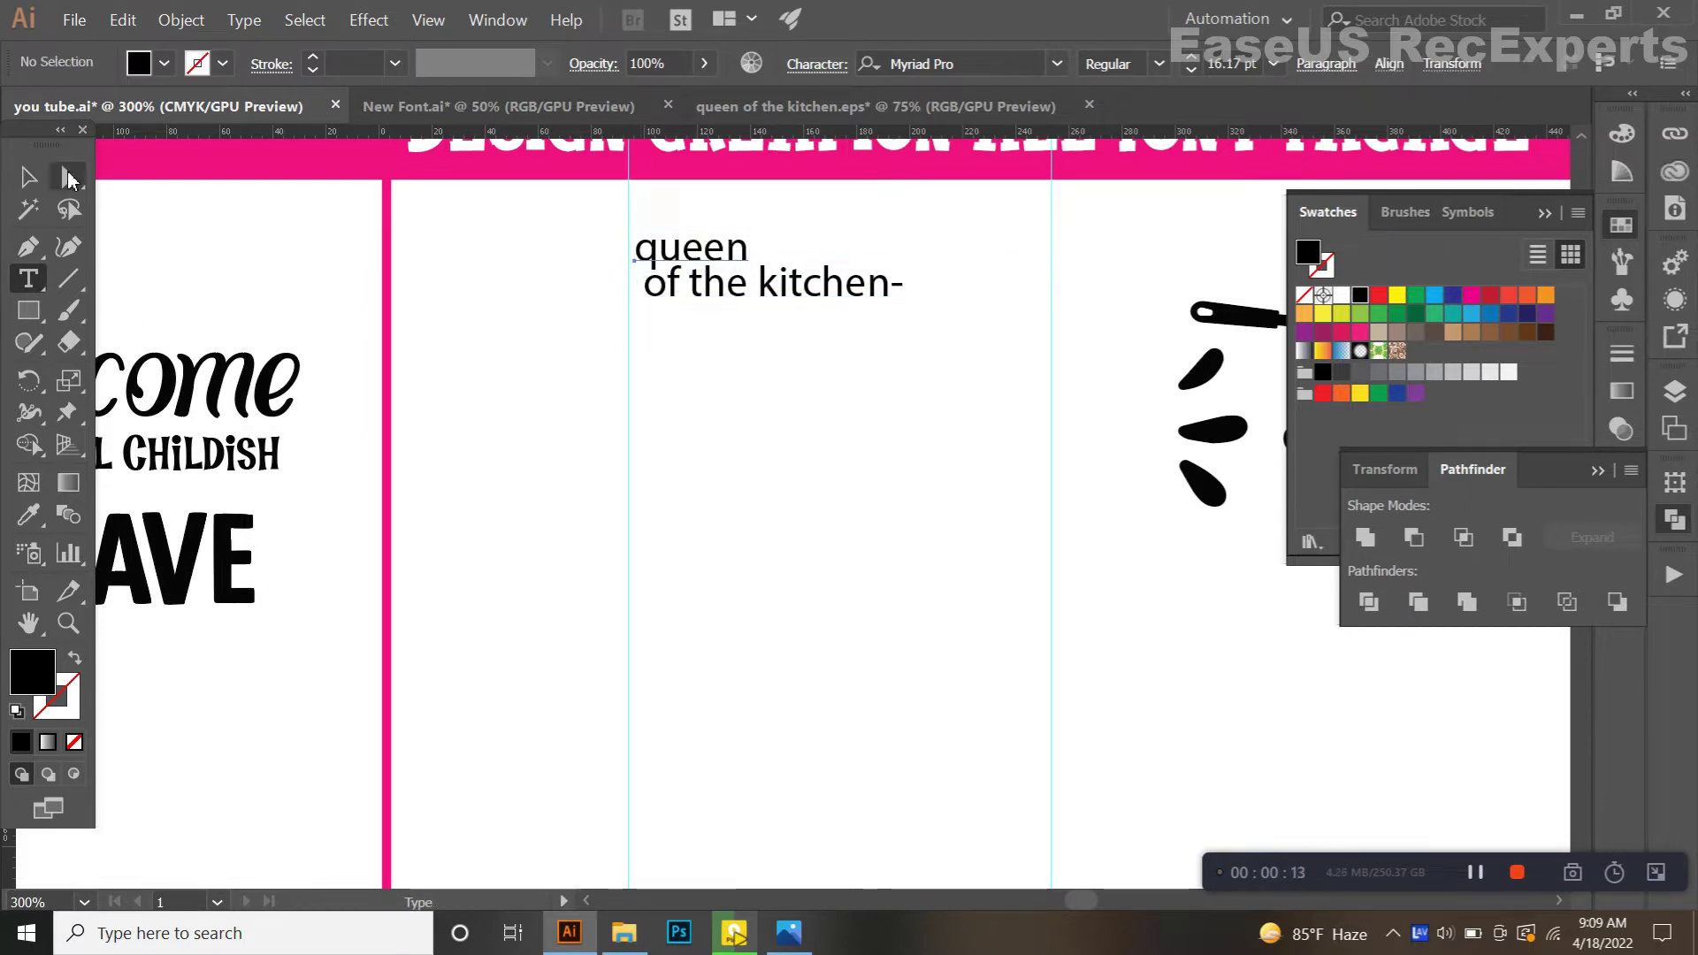
Step: Move the separated word "queen" below the "of the kitchen-" text
left_click(28, 177)
left_click(730, 315)
left_click_drag(720, 277, 781, 424)
Step: Change the case of "queen" to read "Queen" and enlarge the word to about 101 pt
scroll(780, 431, "down", 1)
scroll(796, 513, "down", 1)
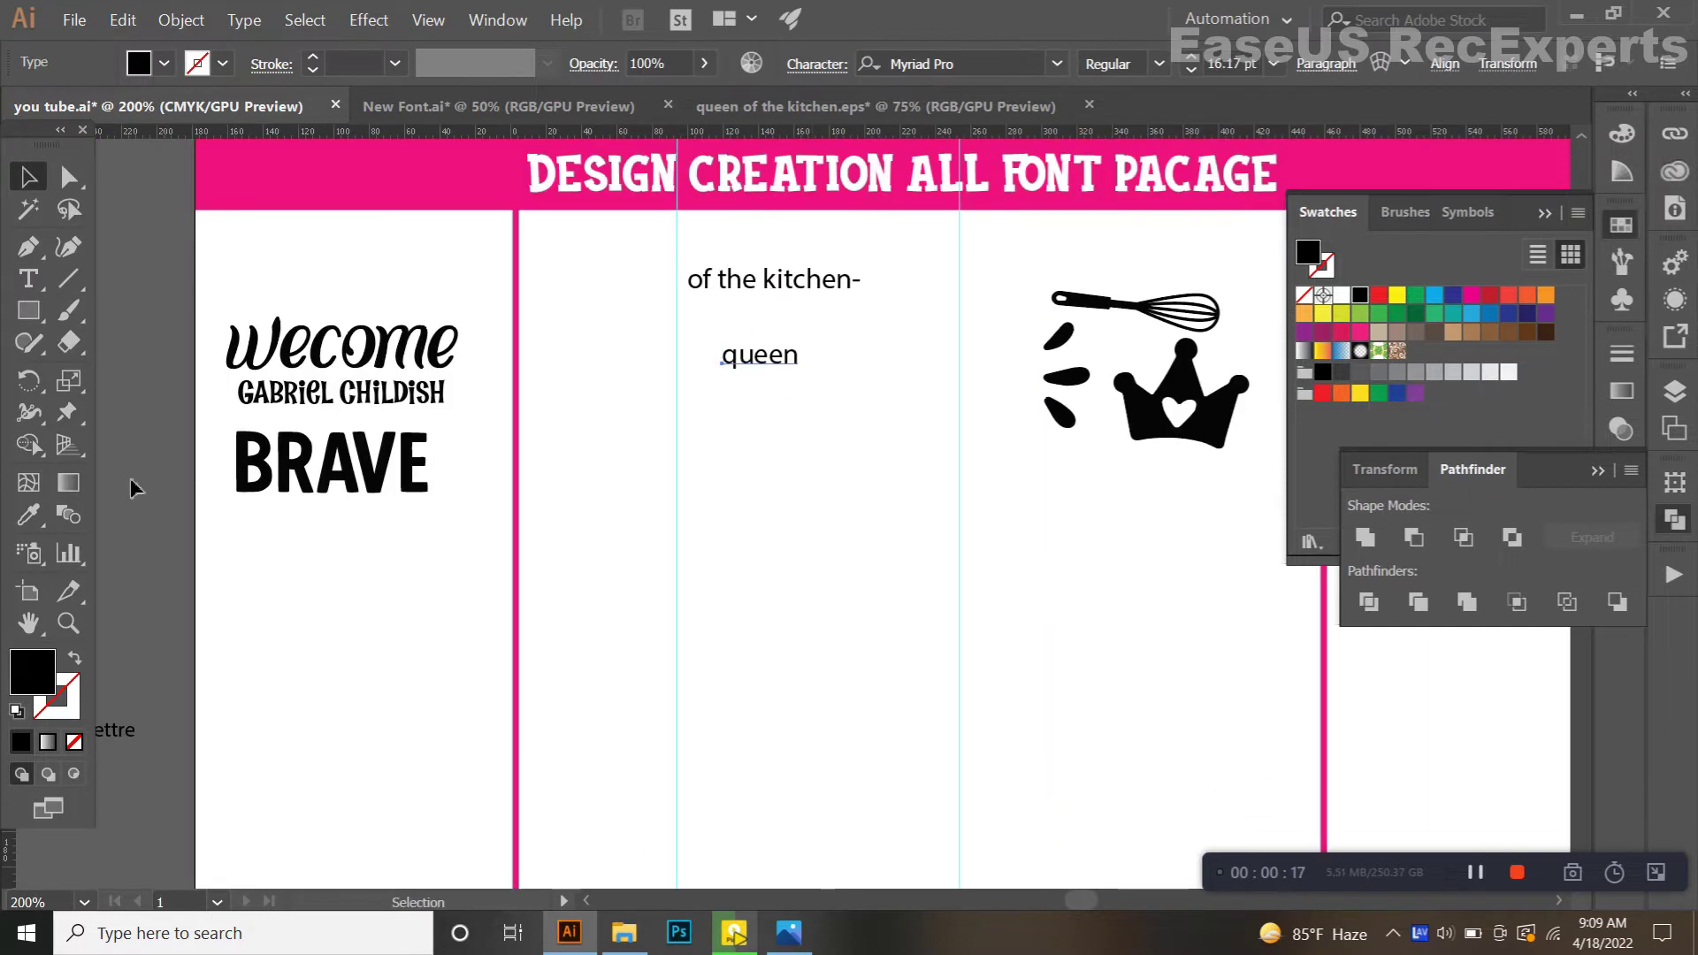
scroll(616, 535, "down", 1)
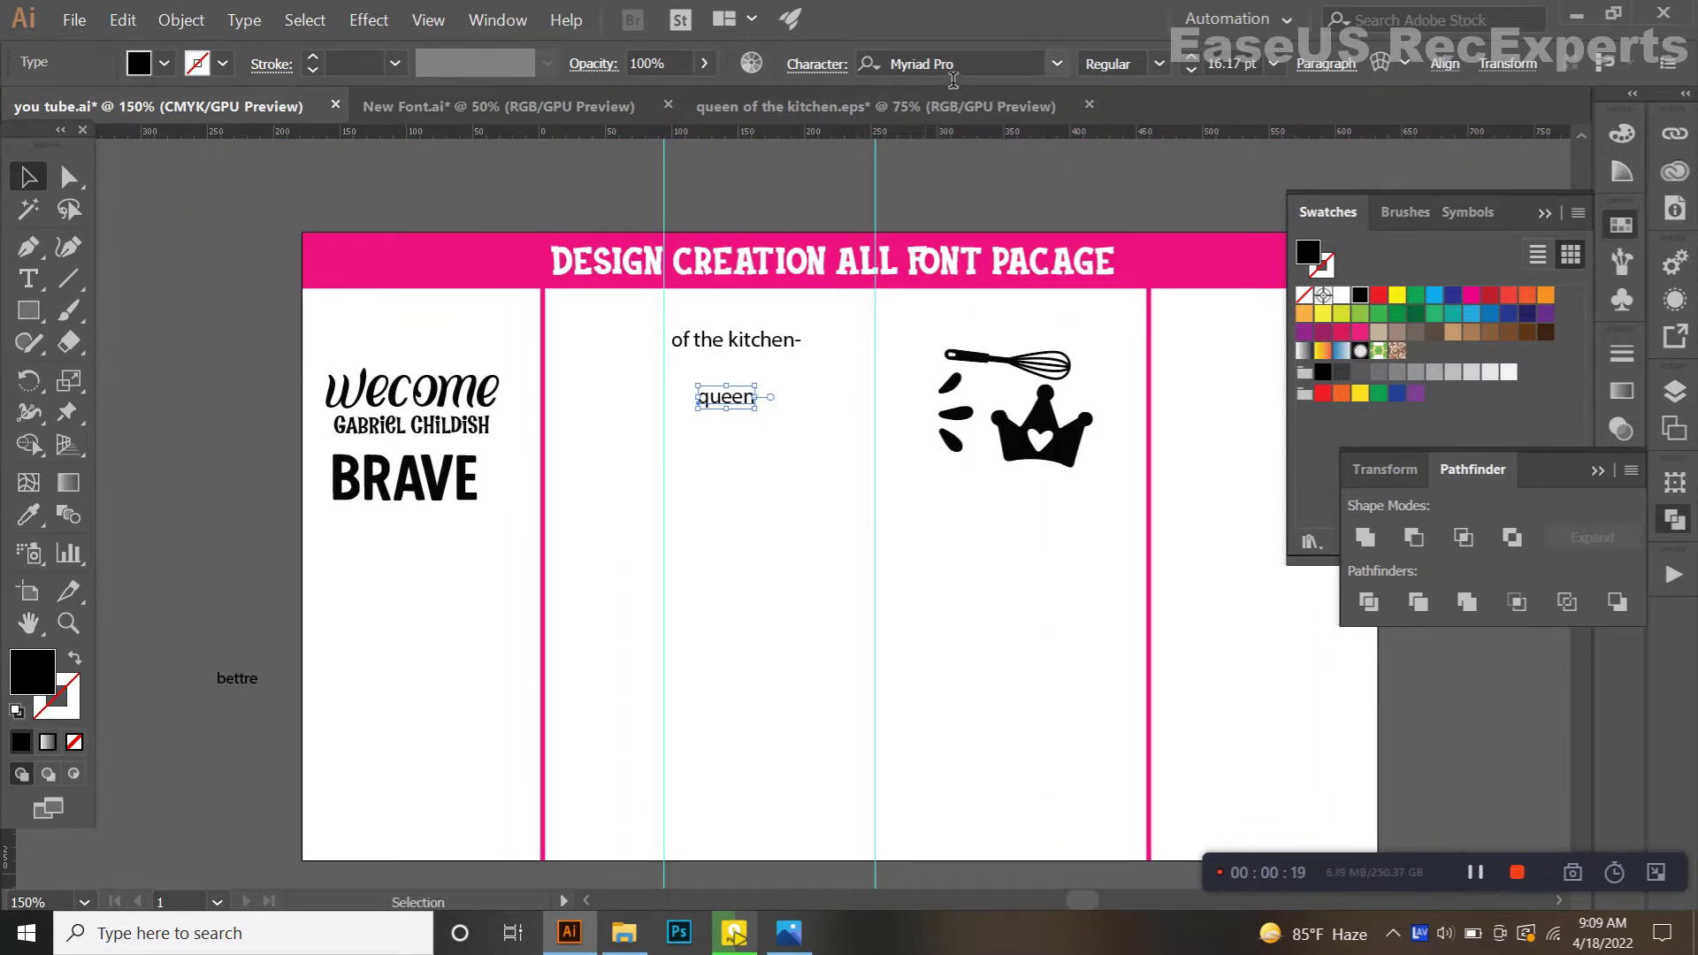
scroll(950, 70, "down", 3)
left_click(244, 19)
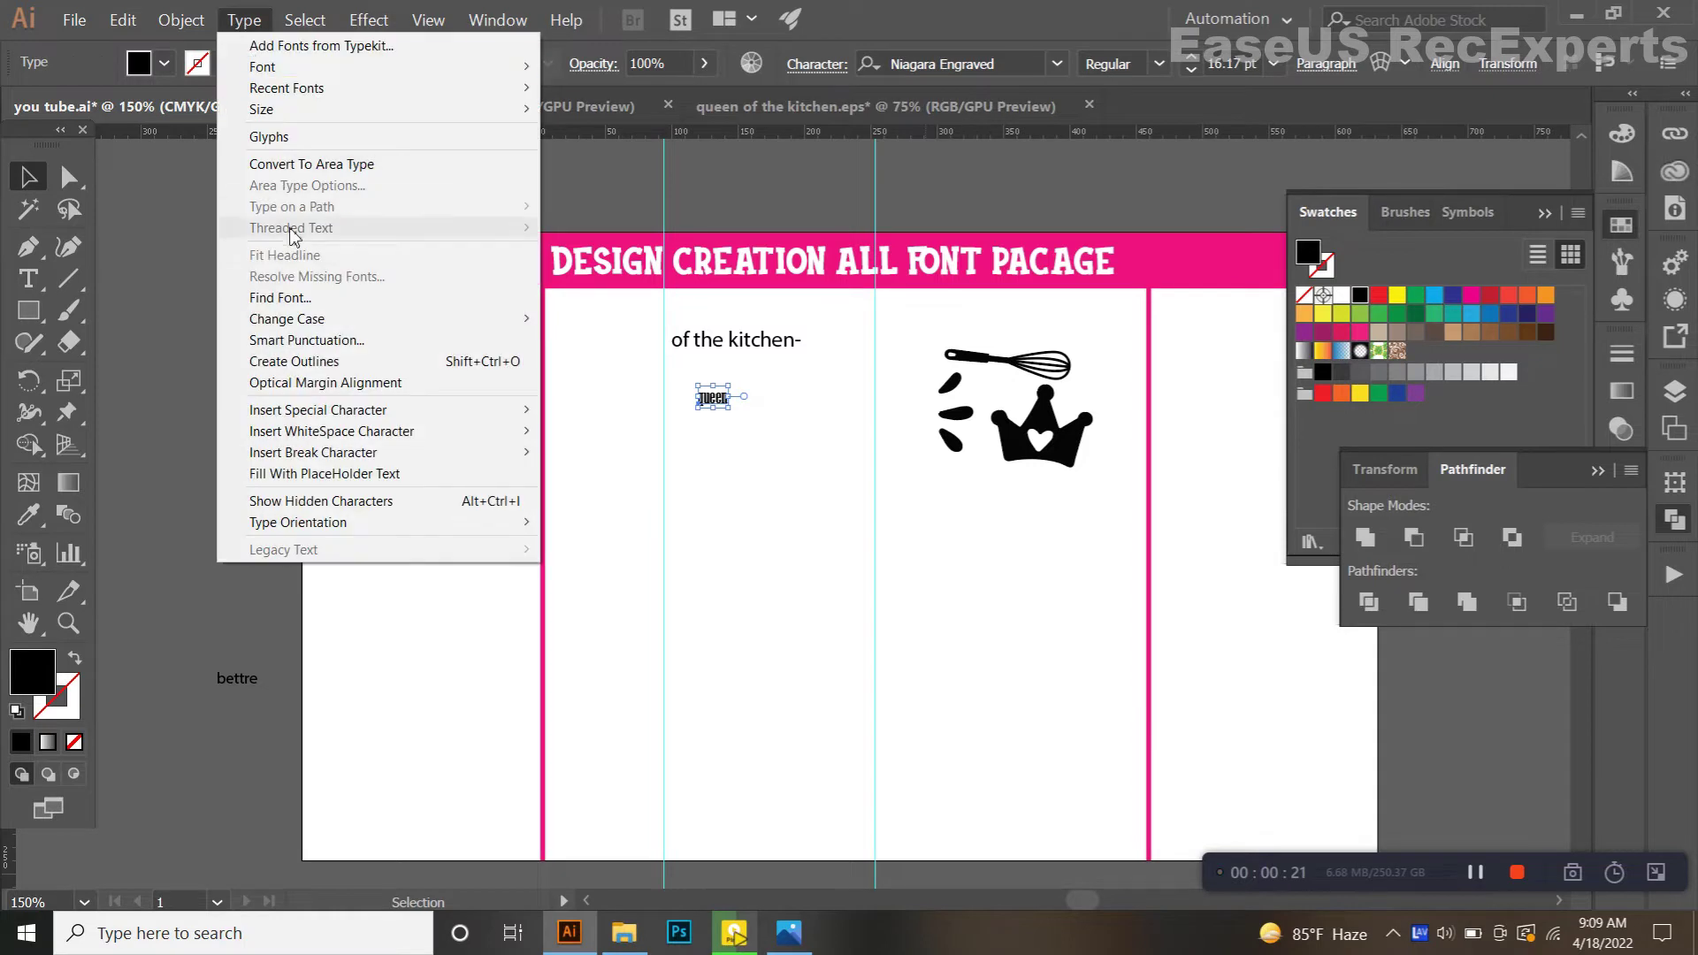
mouse_move(301, 320)
left_click(602, 361)
scroll(973, 64, "down", 1)
left_click_drag(769, 429, 891, 449)
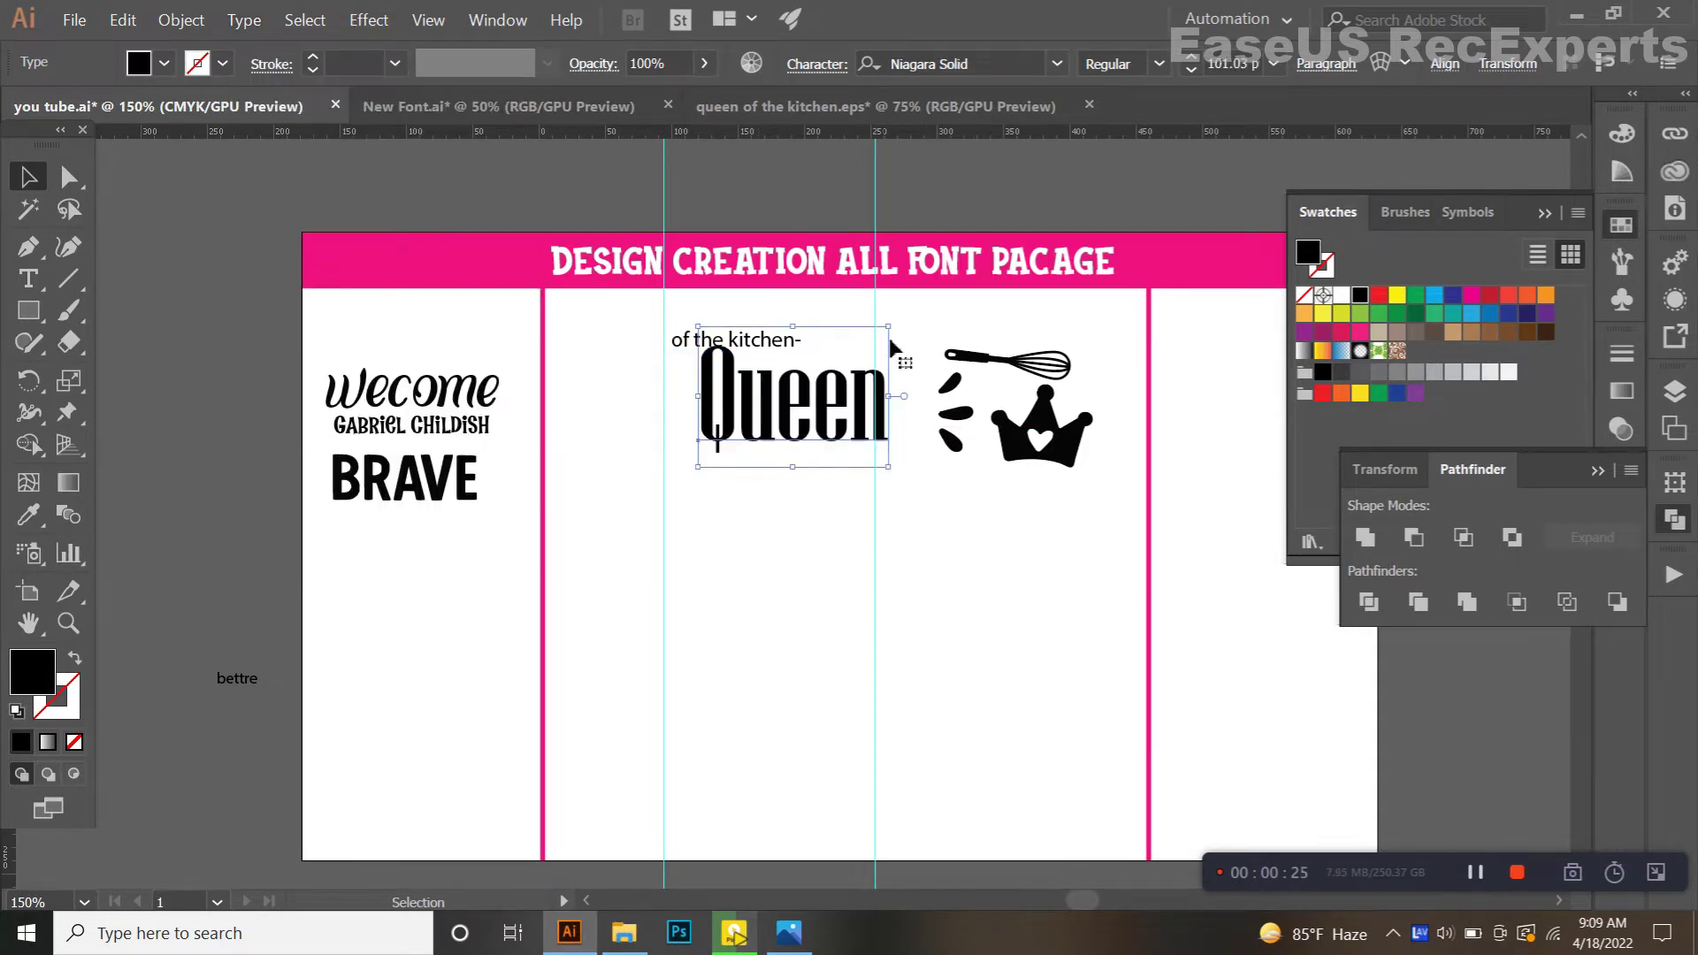
Step: Give "Queen" the September Rain lettering style of the "Wecome" sample with the Eyedropper
scroll(953, 80, "down", 2)
scroll(953, 80, "up", 1)
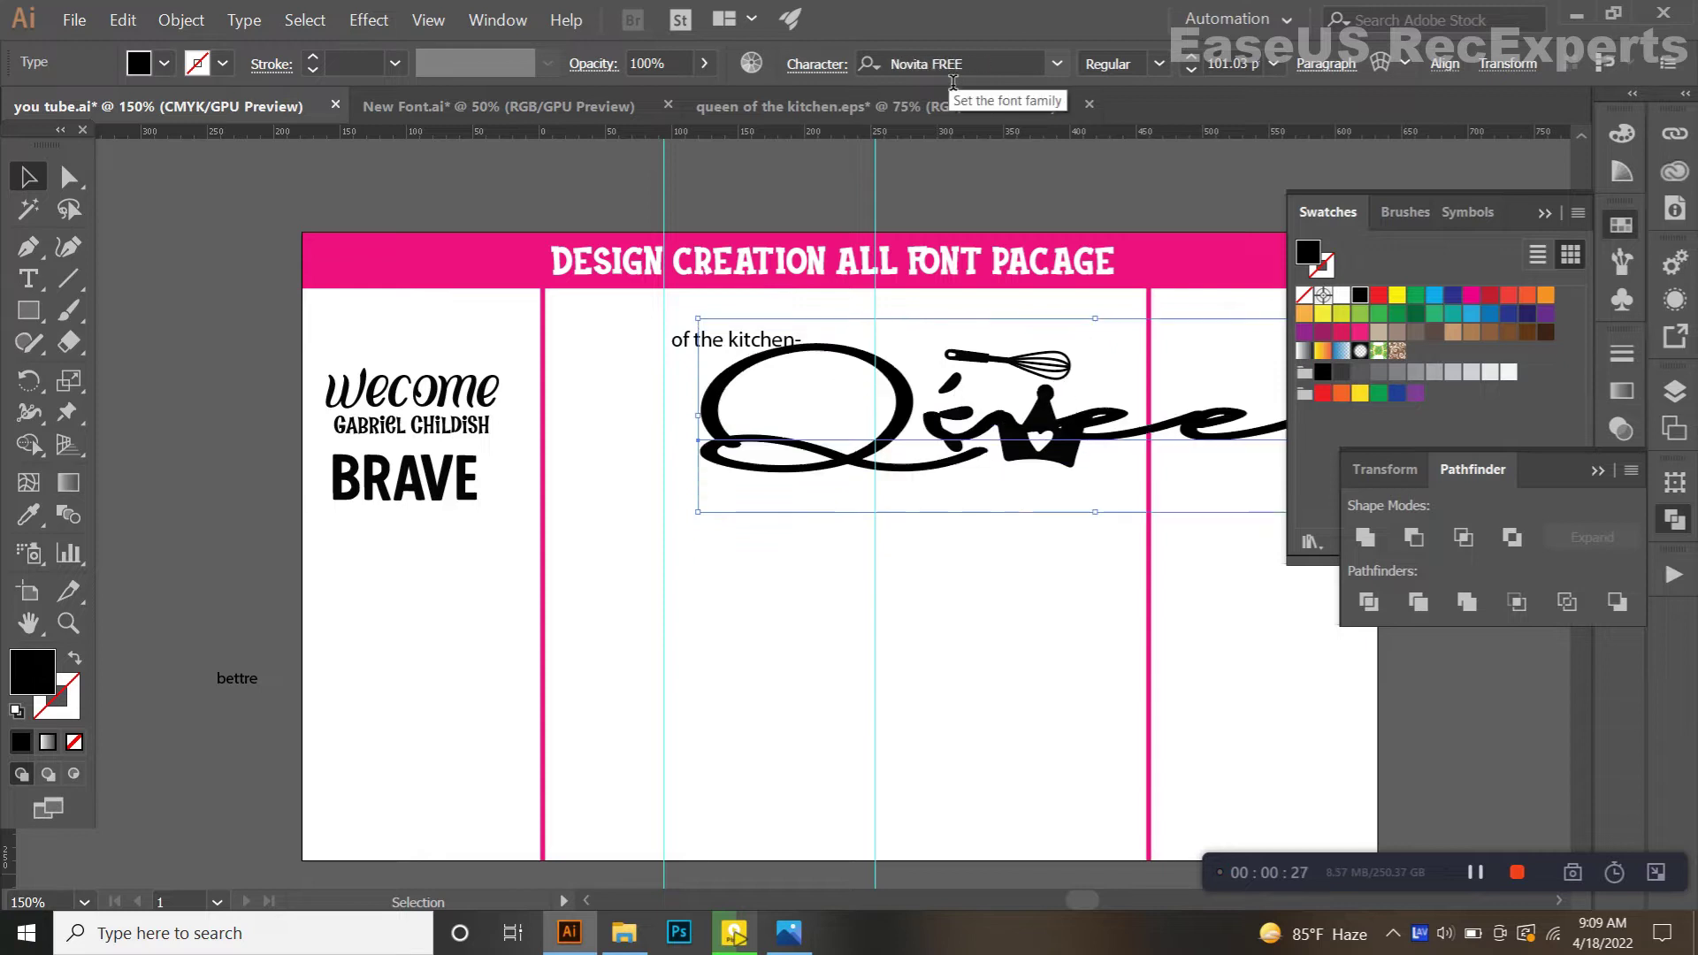
left_click(29, 515)
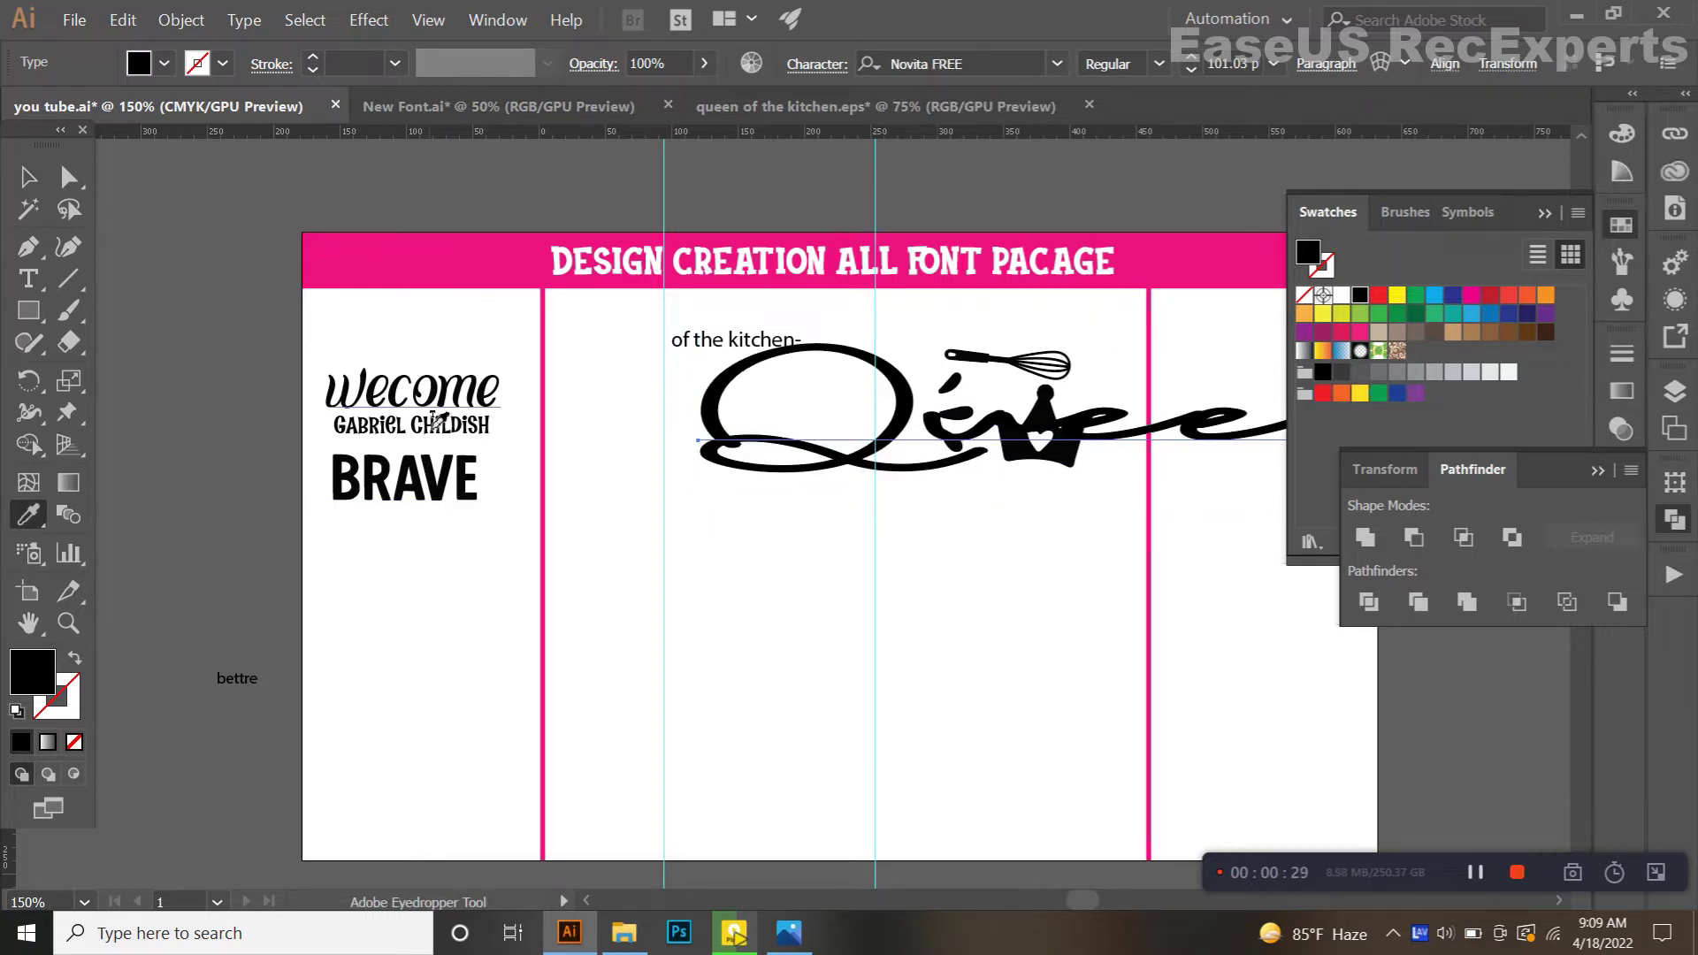
left_click(433, 425)
left_click(29, 179)
Step: Move "Queen" to the first vertical guide and scale it to about 74 pt to span both guides
scroll(758, 483, "up", 3)
left_click_drag(817, 511, 833, 581)
left_click_drag(834, 430, 743, 413)
left_click_drag(917, 433, 1102, 426)
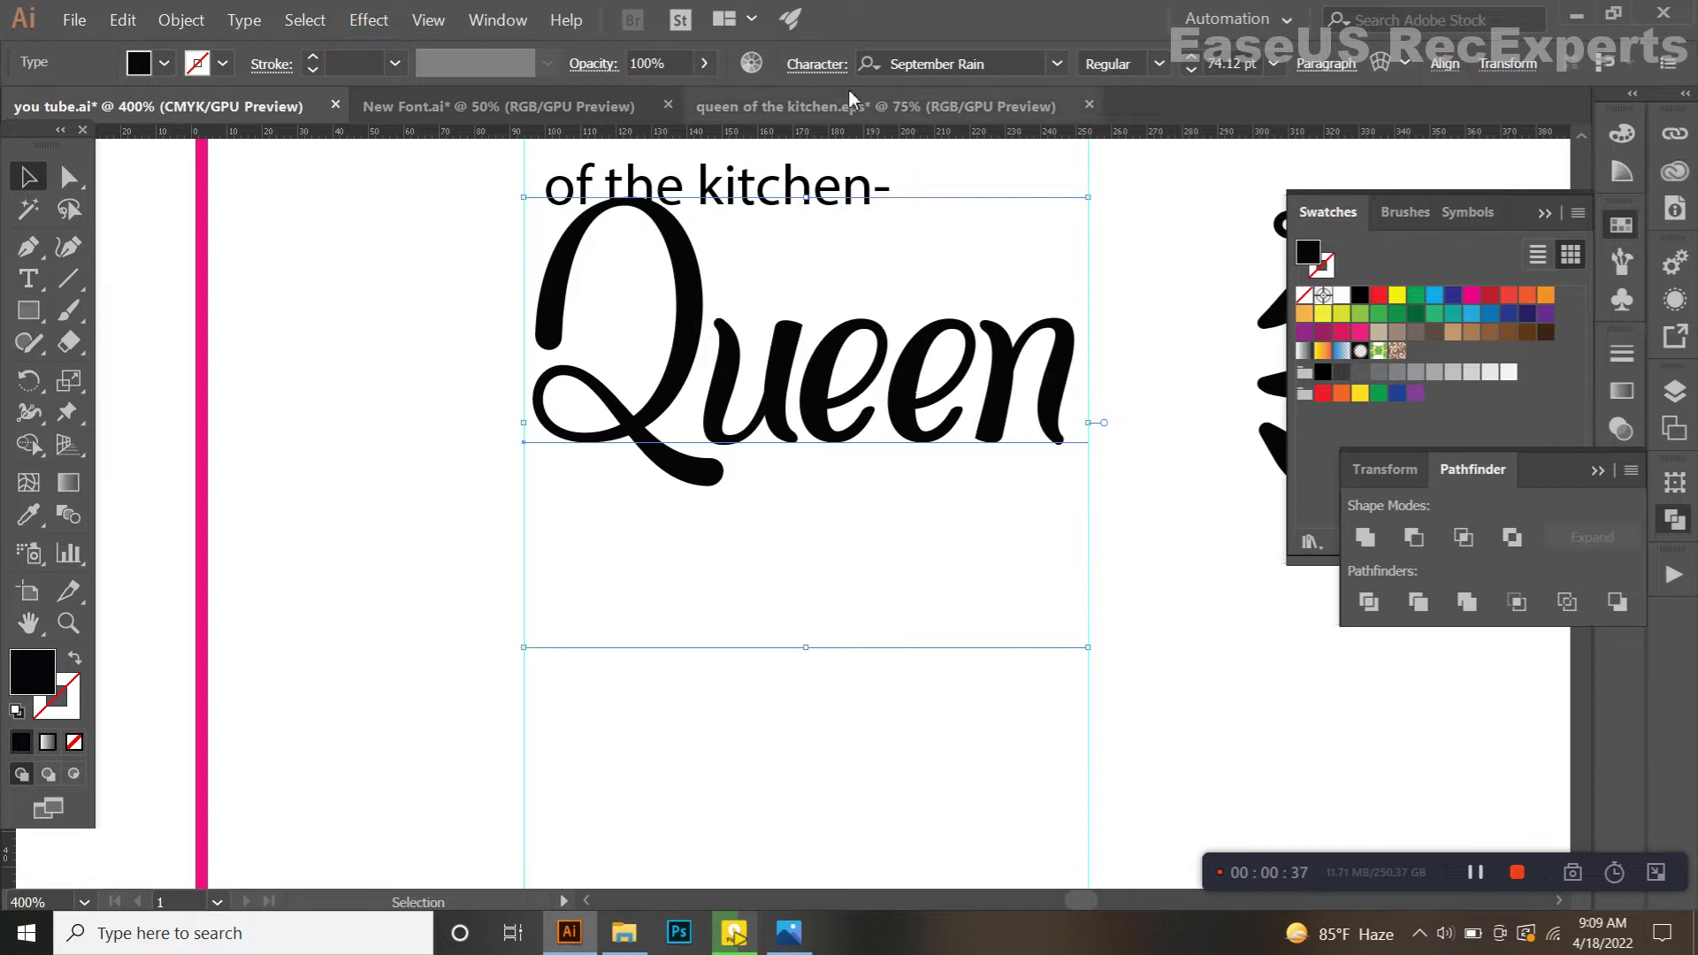
Step: Reduce the vertical scale of "Queen" slightly and nudge the word down, clear of "of the kitchen-"
left_click(829, 73)
scroll(624, 271, "down", 7)
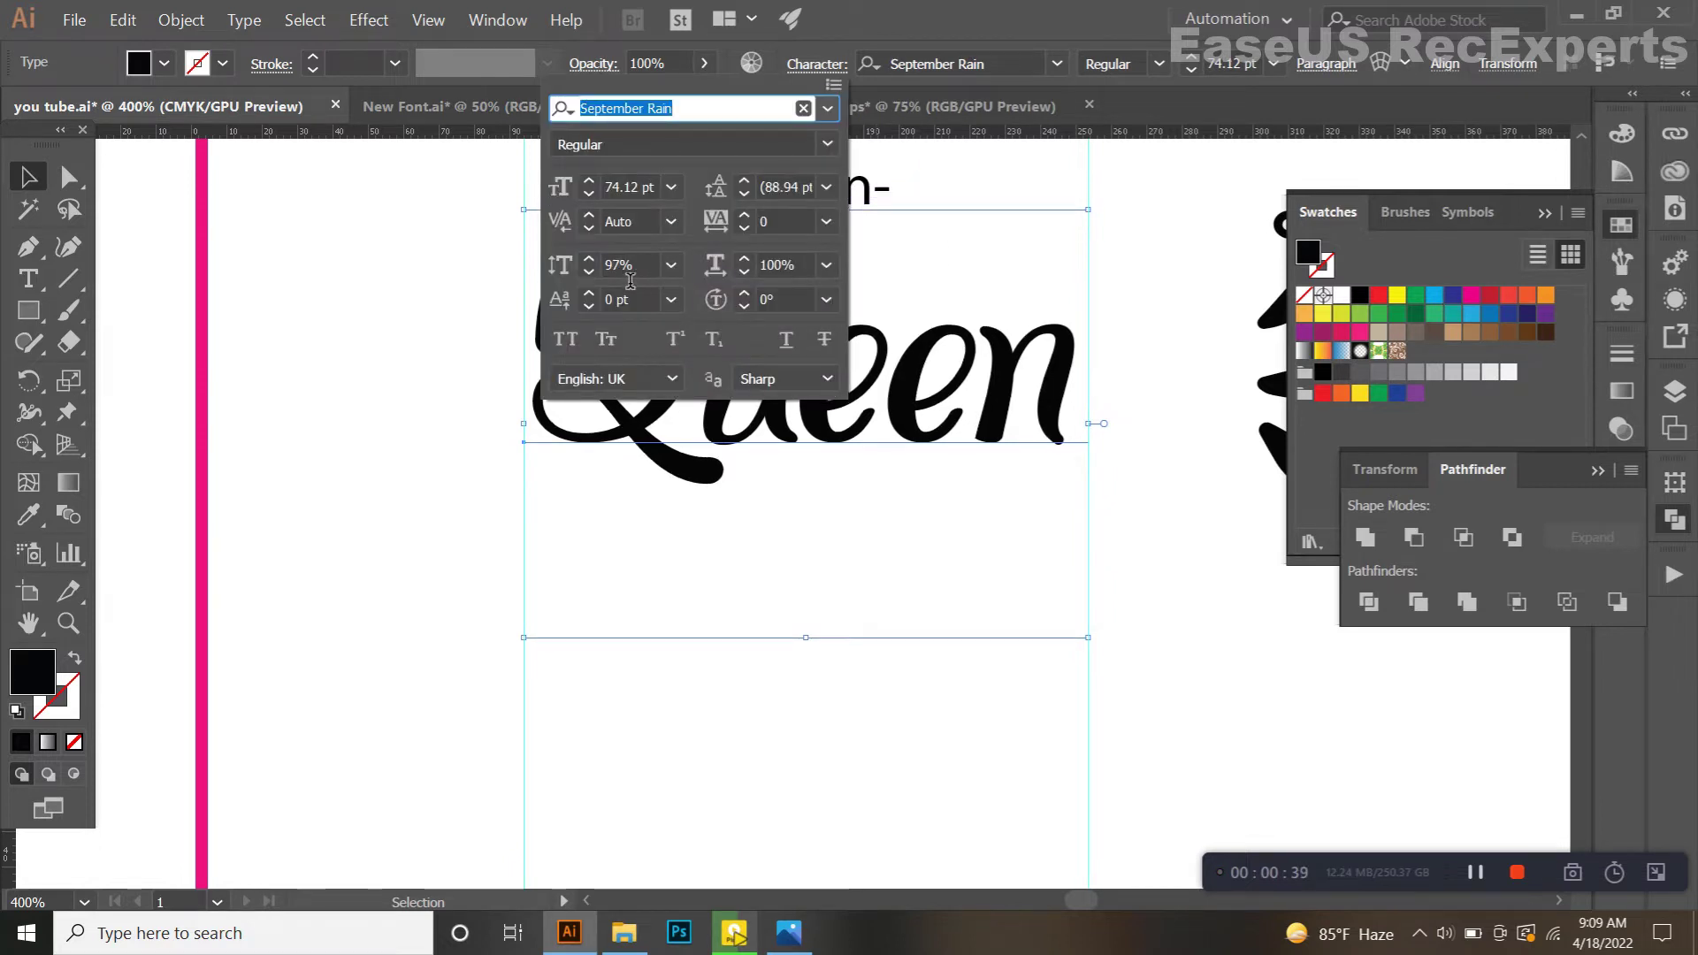
left_click(777, 589)
scroll(777, 591, "down", 1)
key("shift+Down")
key("shift+Down")
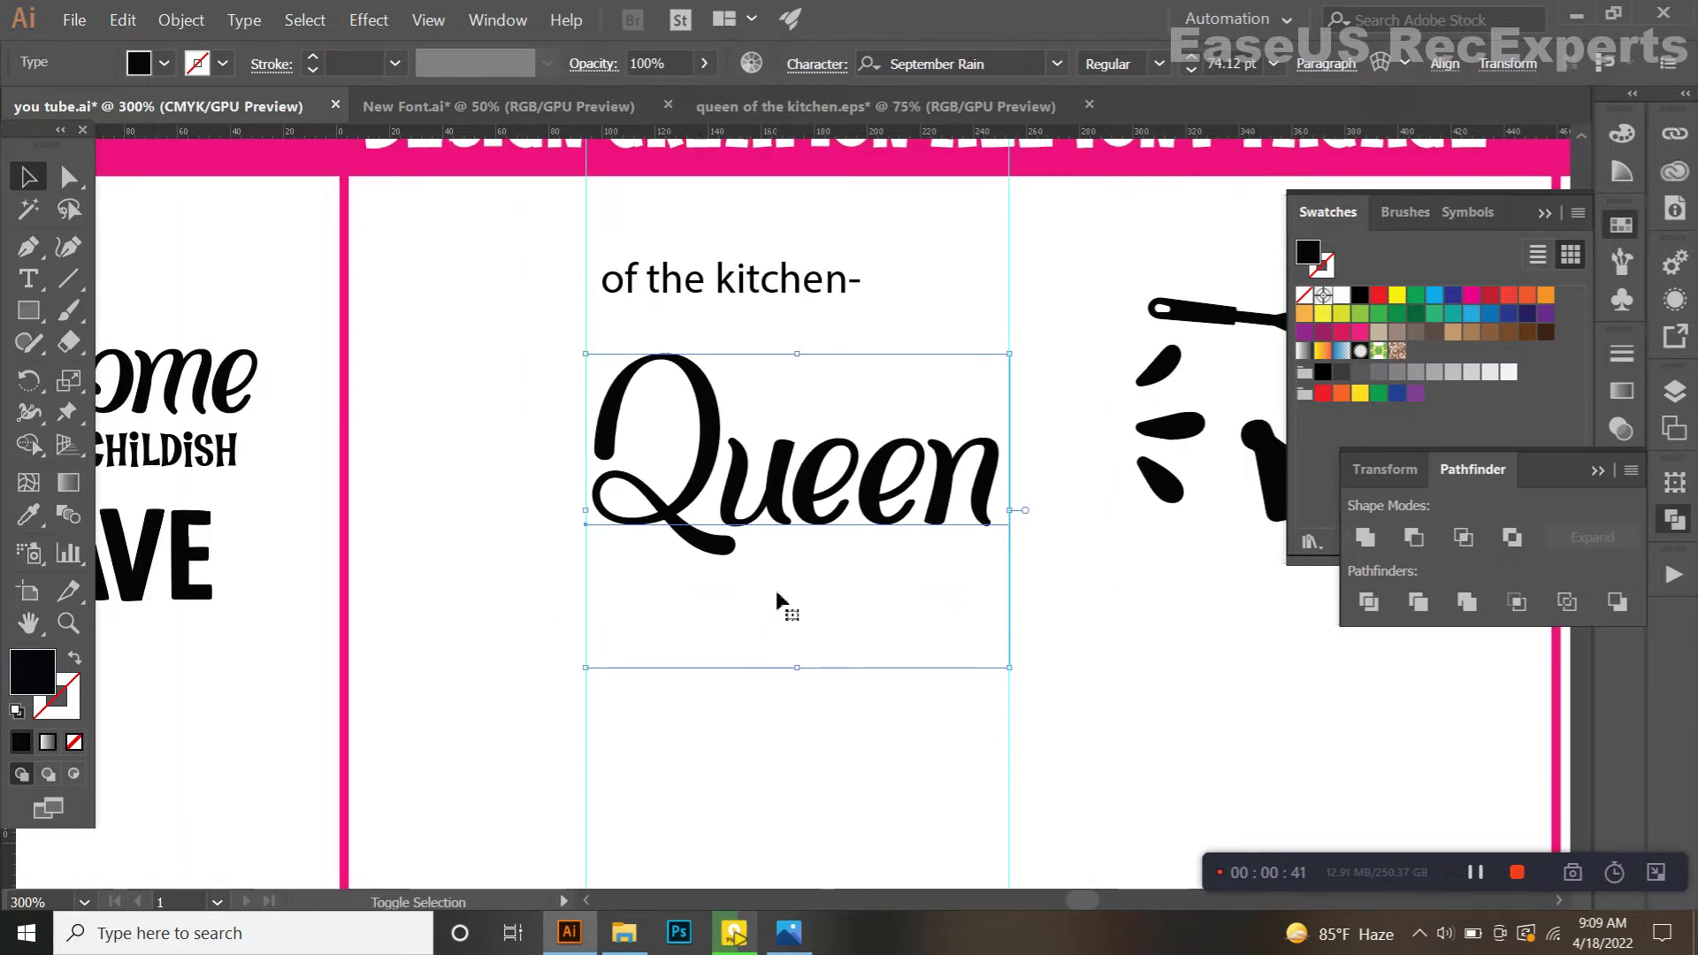
Step: Move the "of the kitchen-" text out of the guides to the empty area below the crown
left_click(762, 277)
scroll(766, 282, "down", 1)
left_click_drag(770, 283, 1160, 633)
Step: Convert the "Queen" text to outlines
left_click(810, 435)
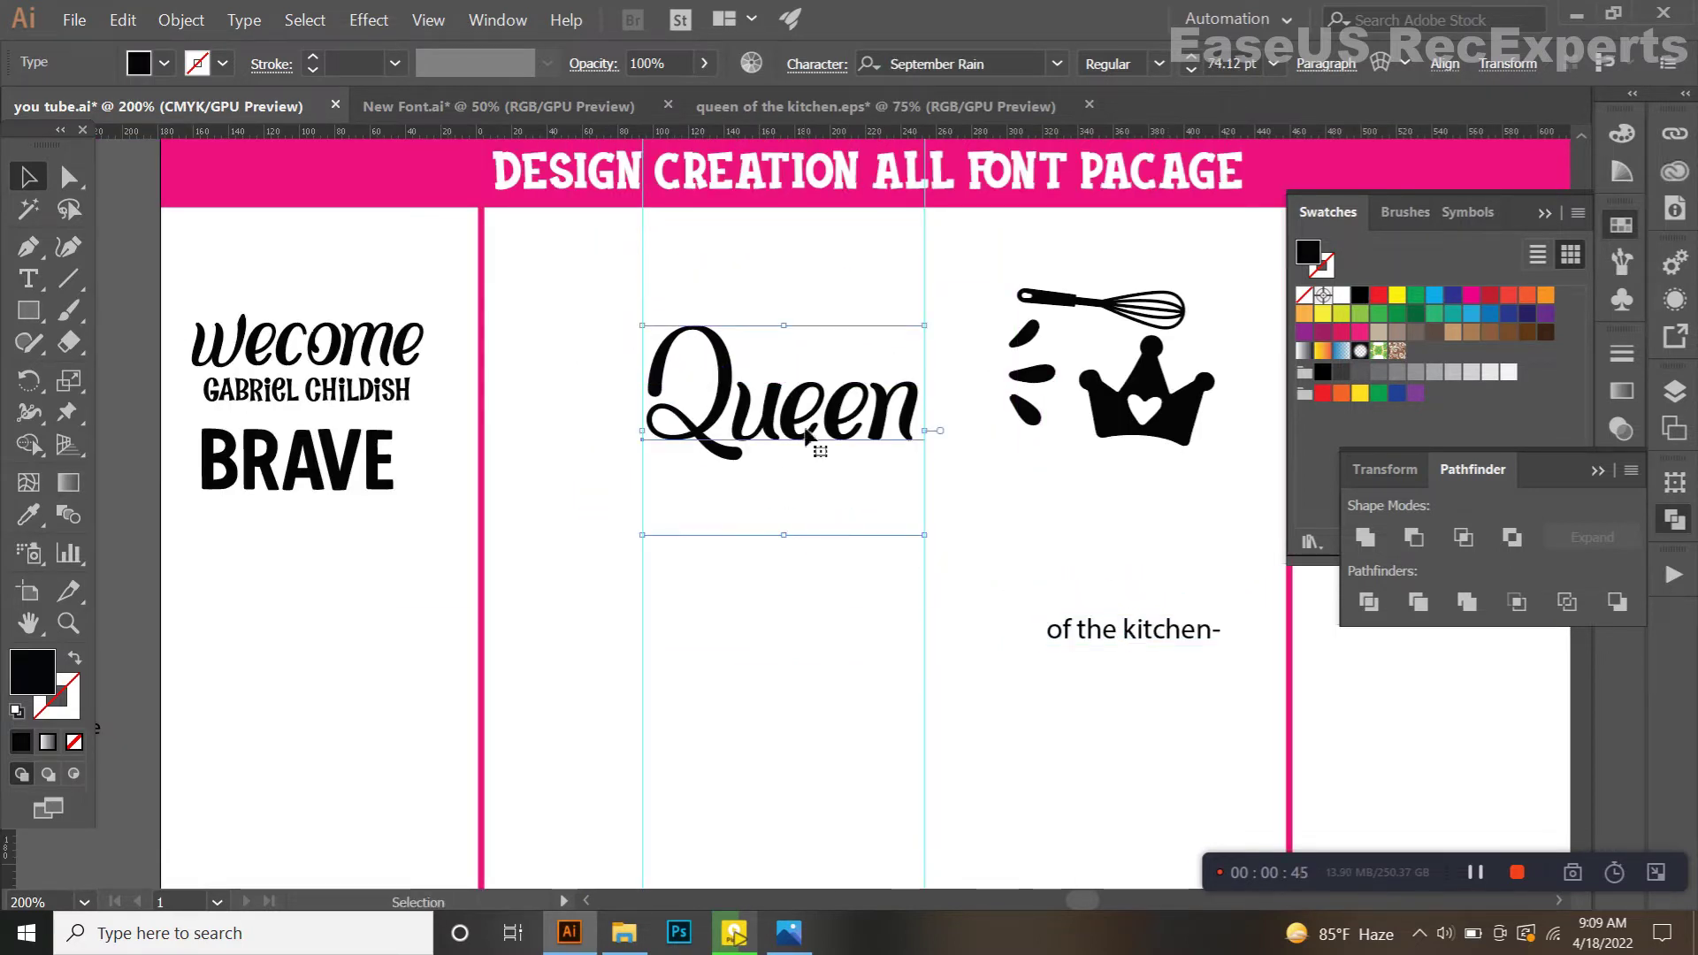
left_click_drag(831, 569, 831, 528)
key("ctrl+shift+o")
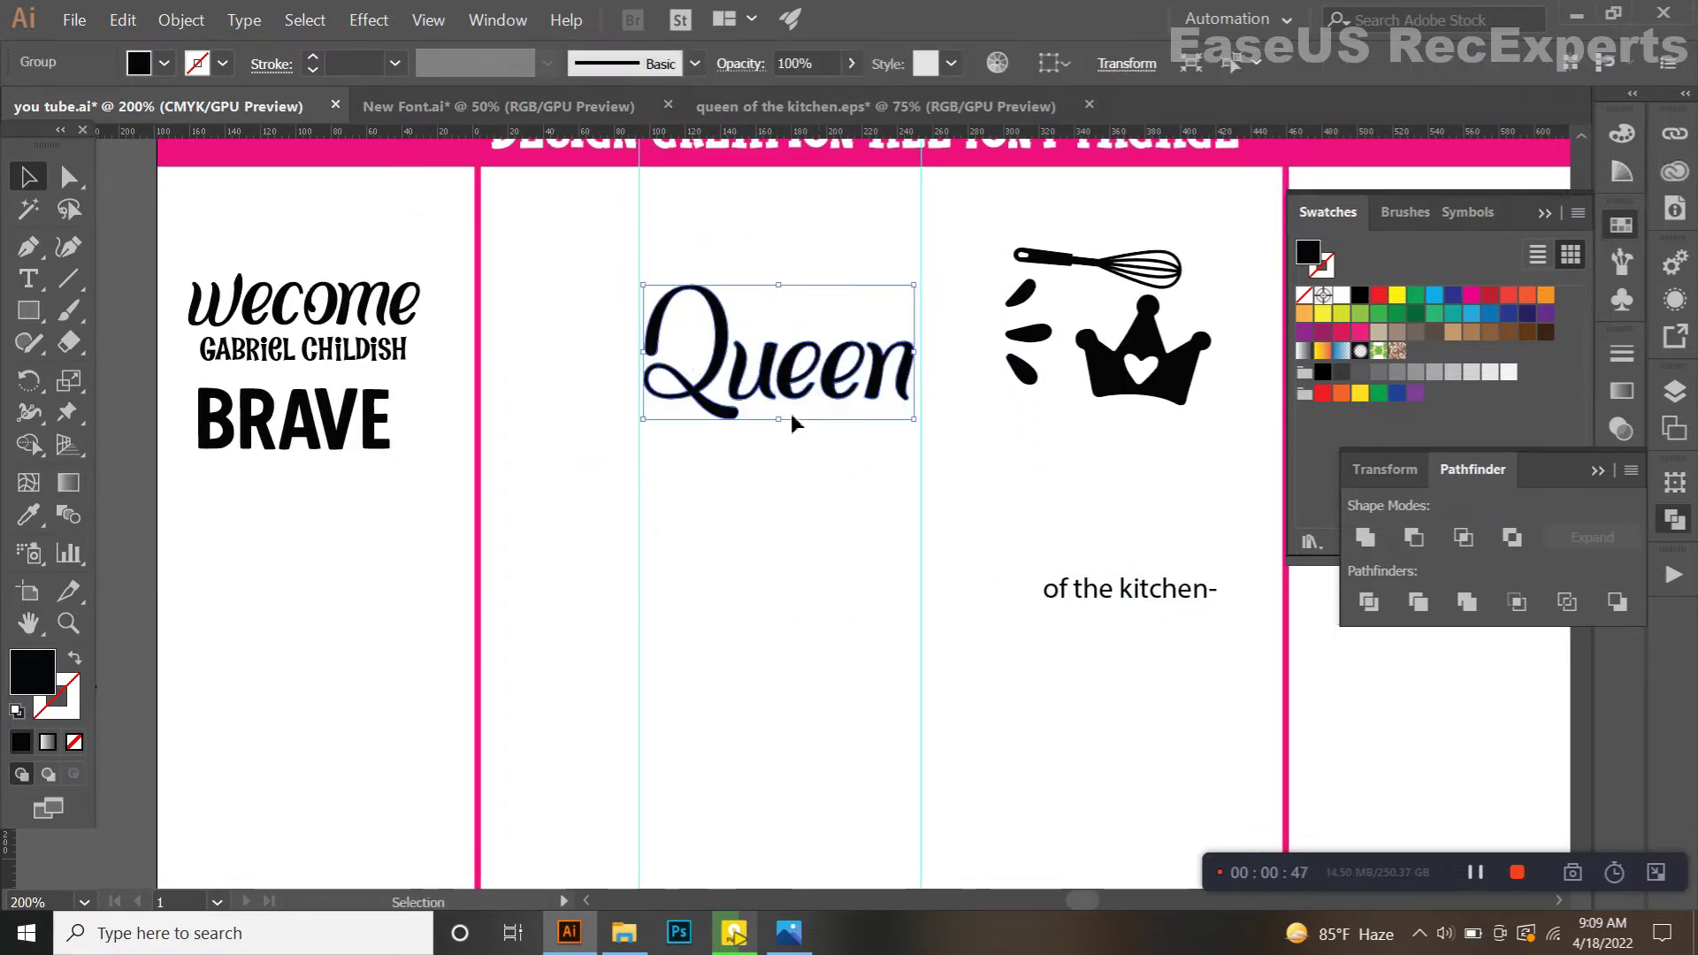
left_click(748, 552)
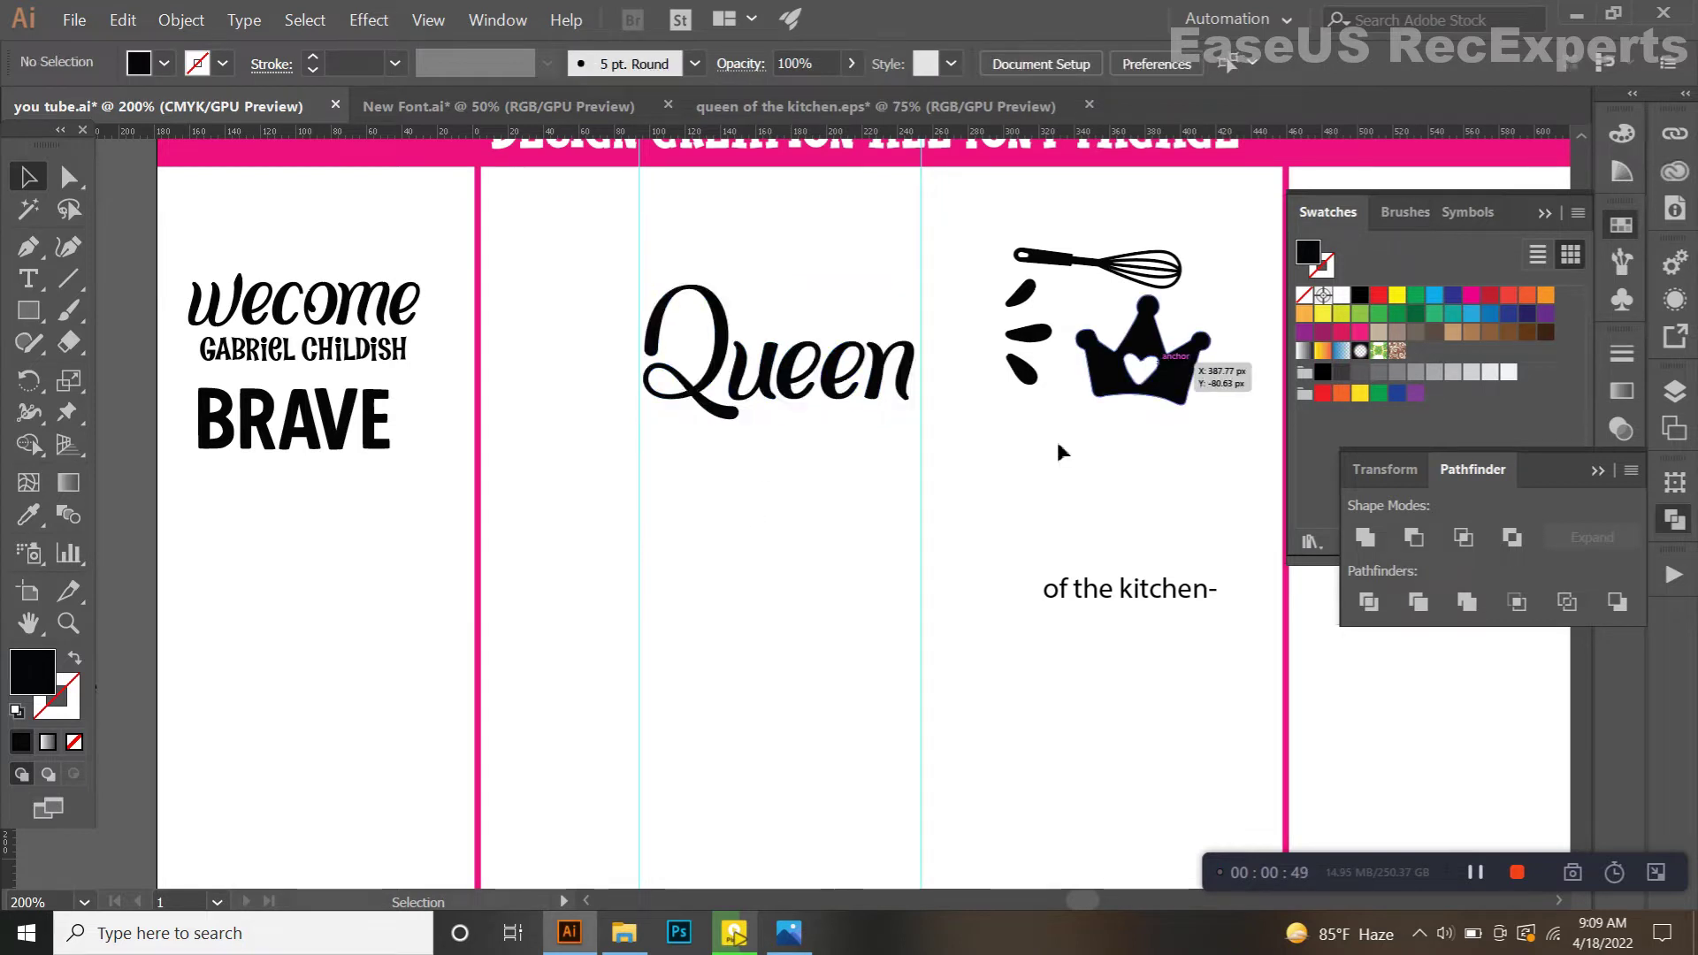
Step: Split "of the" off the "of the kitchen-" line into its own text object above "kitchen-"
left_click(1104, 588)
left_click(44, 282)
left_click_drag(1116, 605, 1059, 605)
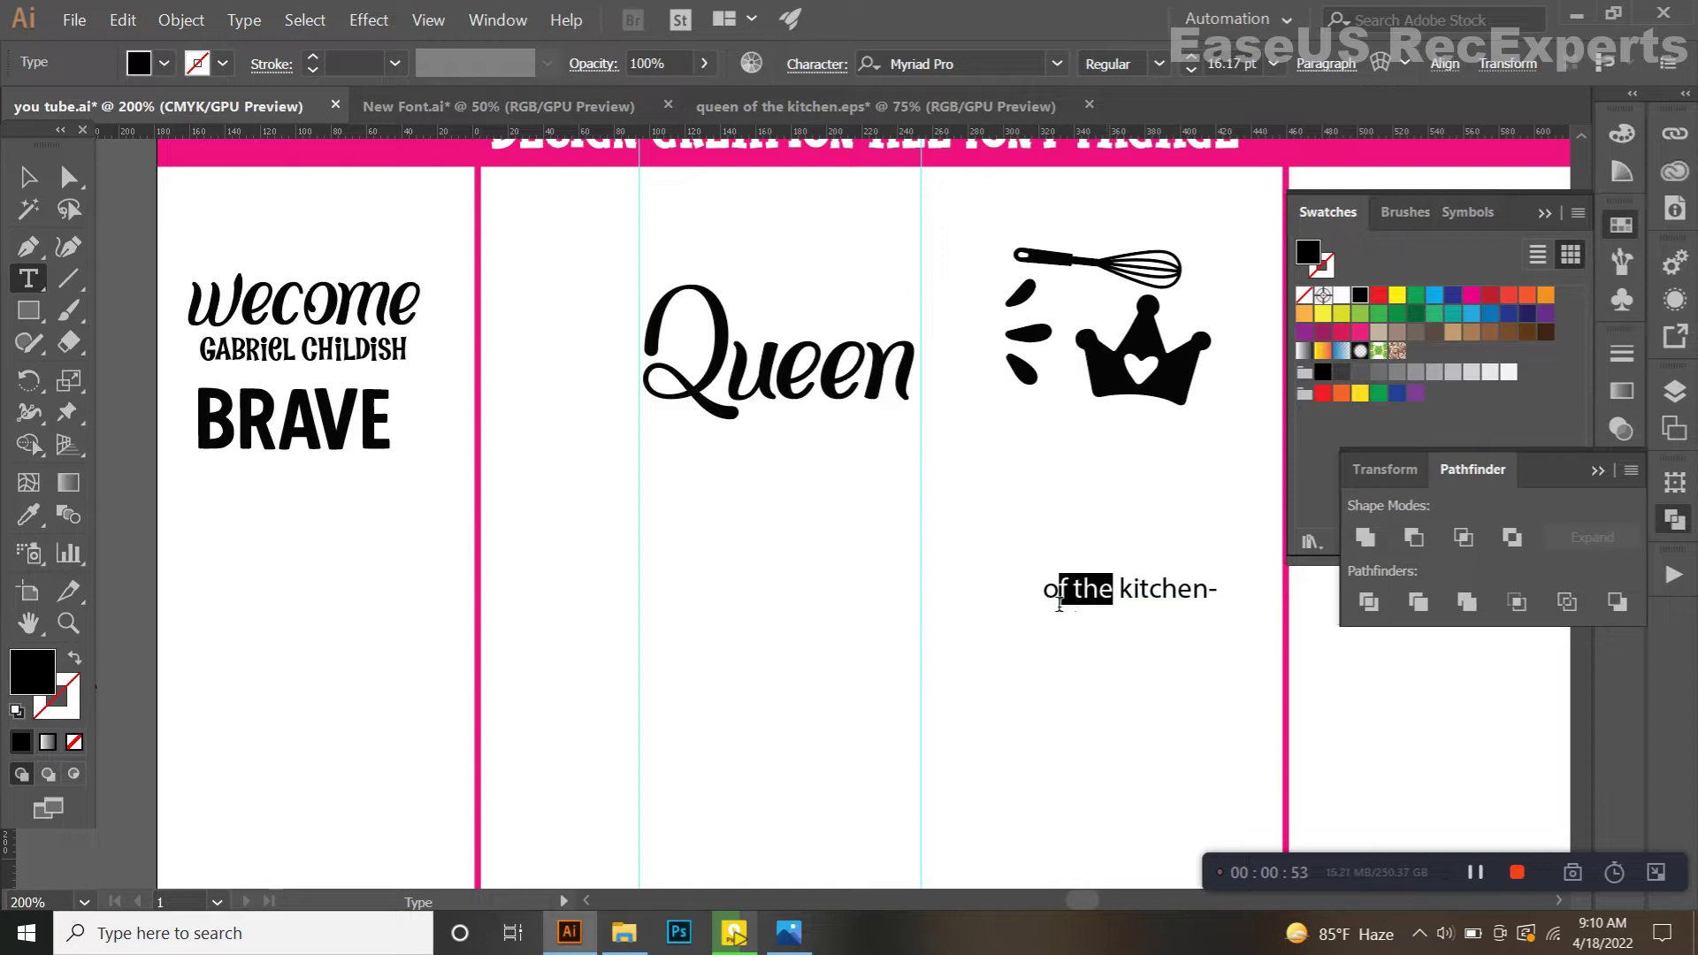
key("ctrl+x")
left_click(1039, 573)
key("ctrl+v")
left_click(1046, 600, "ctrl")
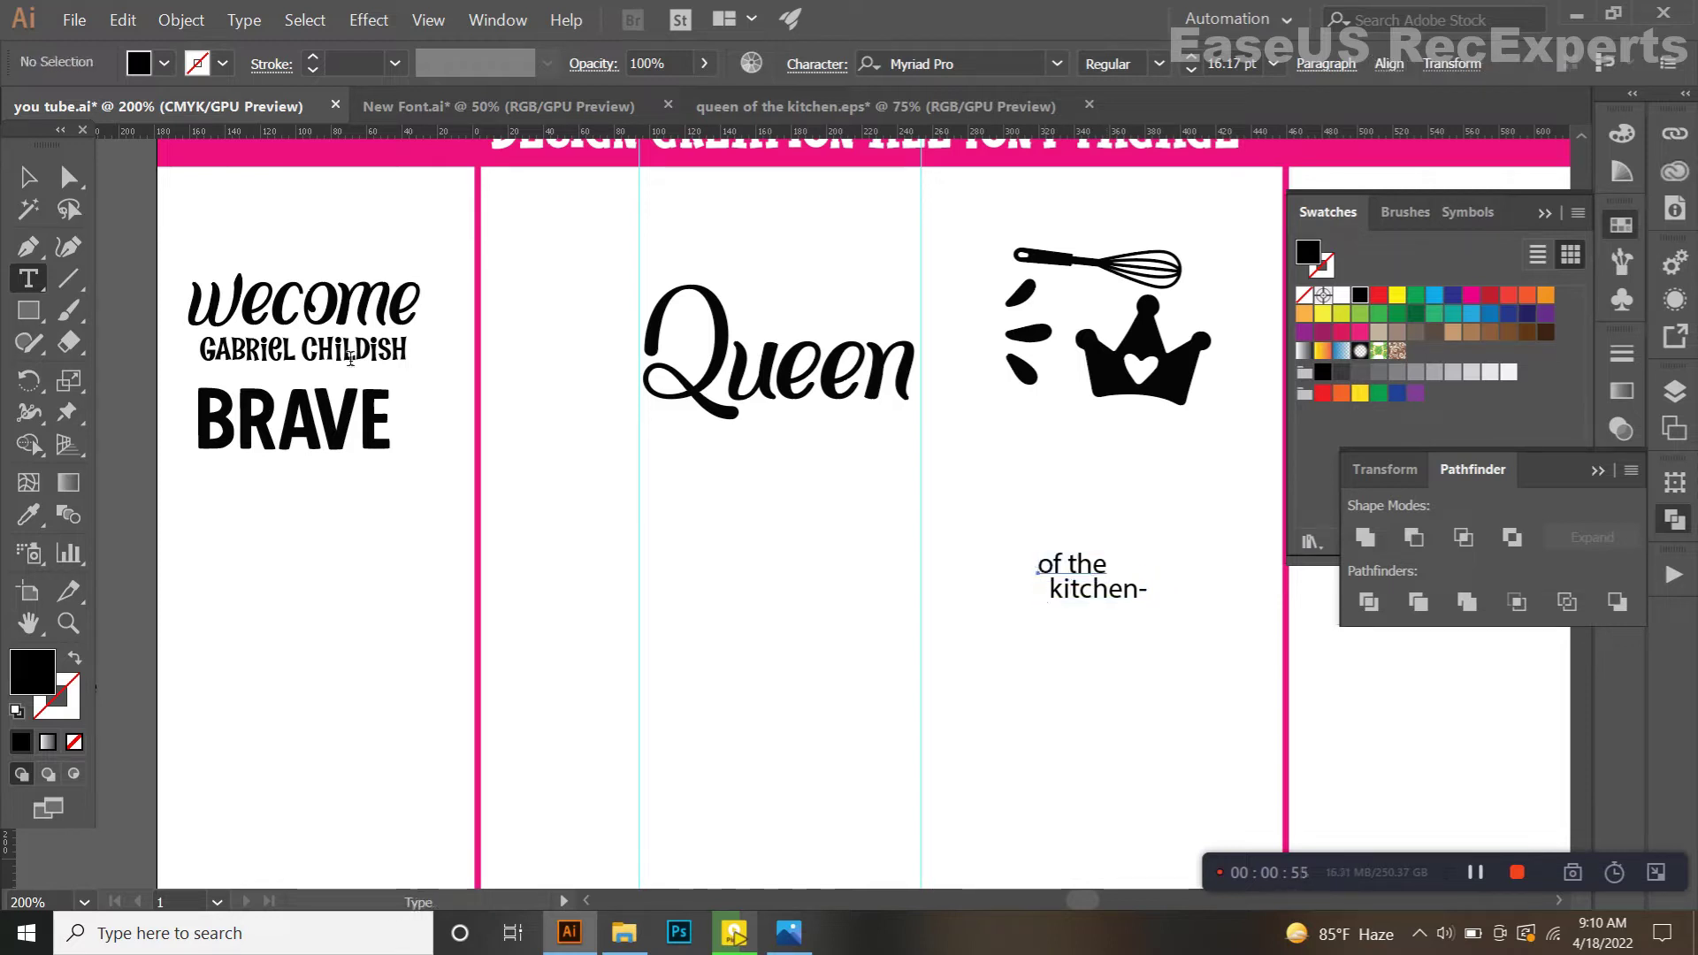
Step: Place "of the" beneath the end of "Queen" and enlarge it to about 26 pt
left_click(30, 179)
left_click(865, 536)
left_click_drag(1074, 570, 831, 441)
left_click(800, 531)
left_click(802, 463)
Step: Try other fonts on "of the", including the September Rain style of the "Wecome" sample
scroll(971, 78, "down", 3)
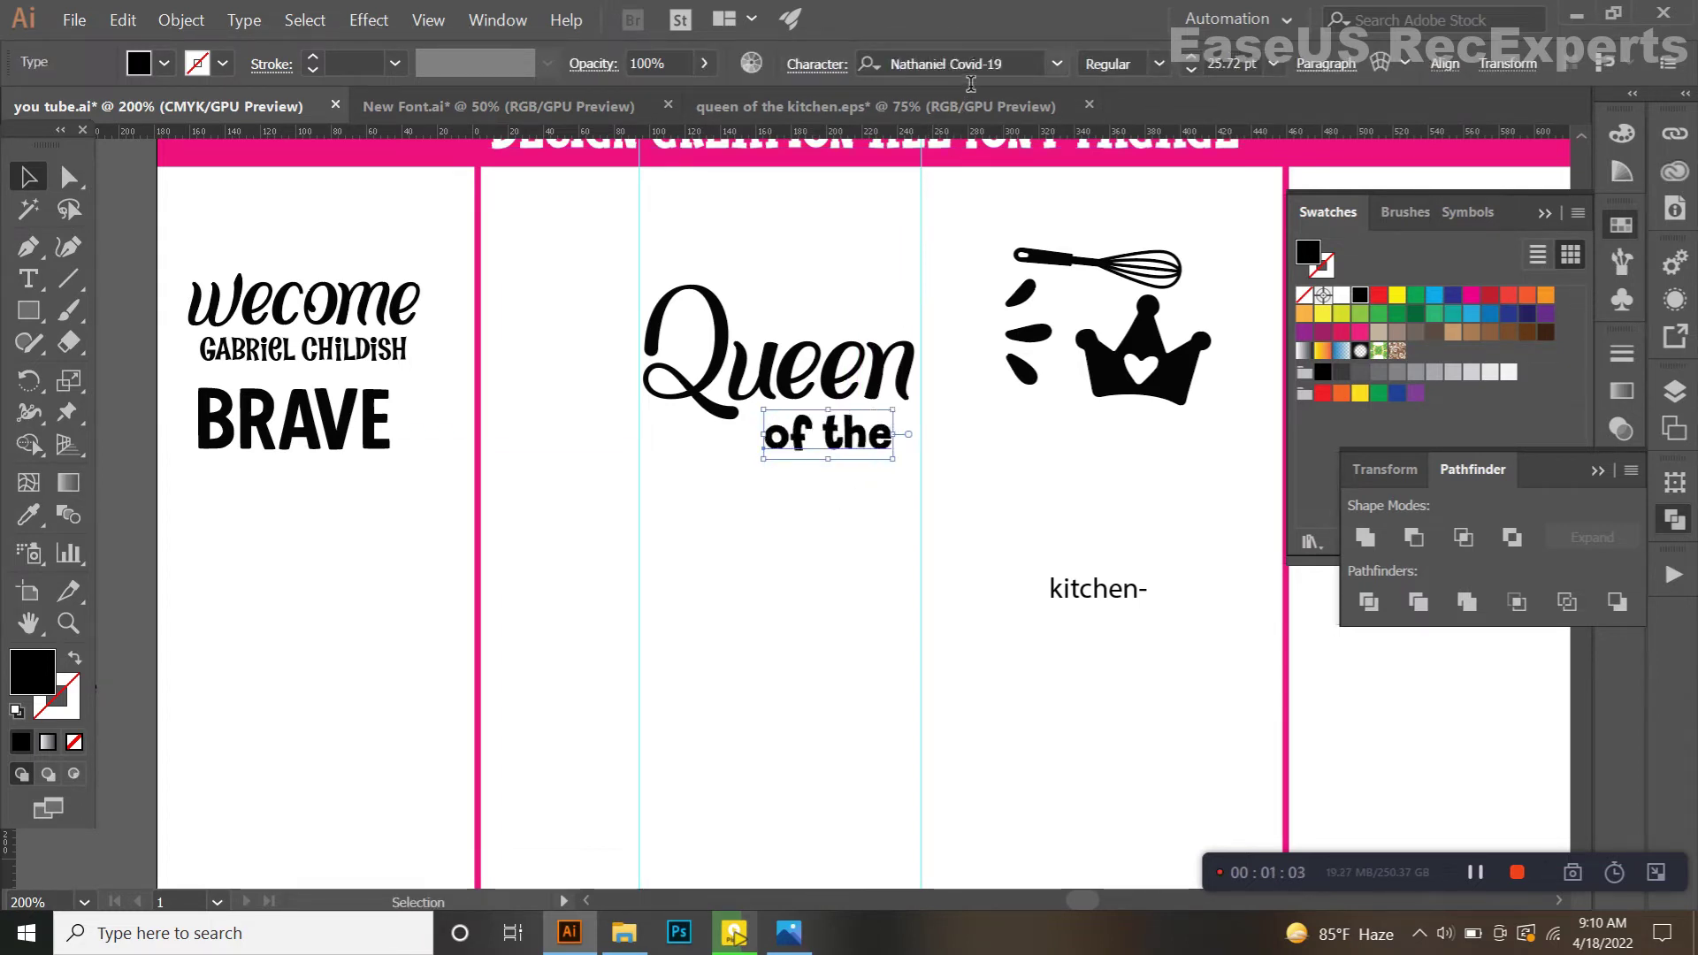
scroll(970, 82, "down", 2)
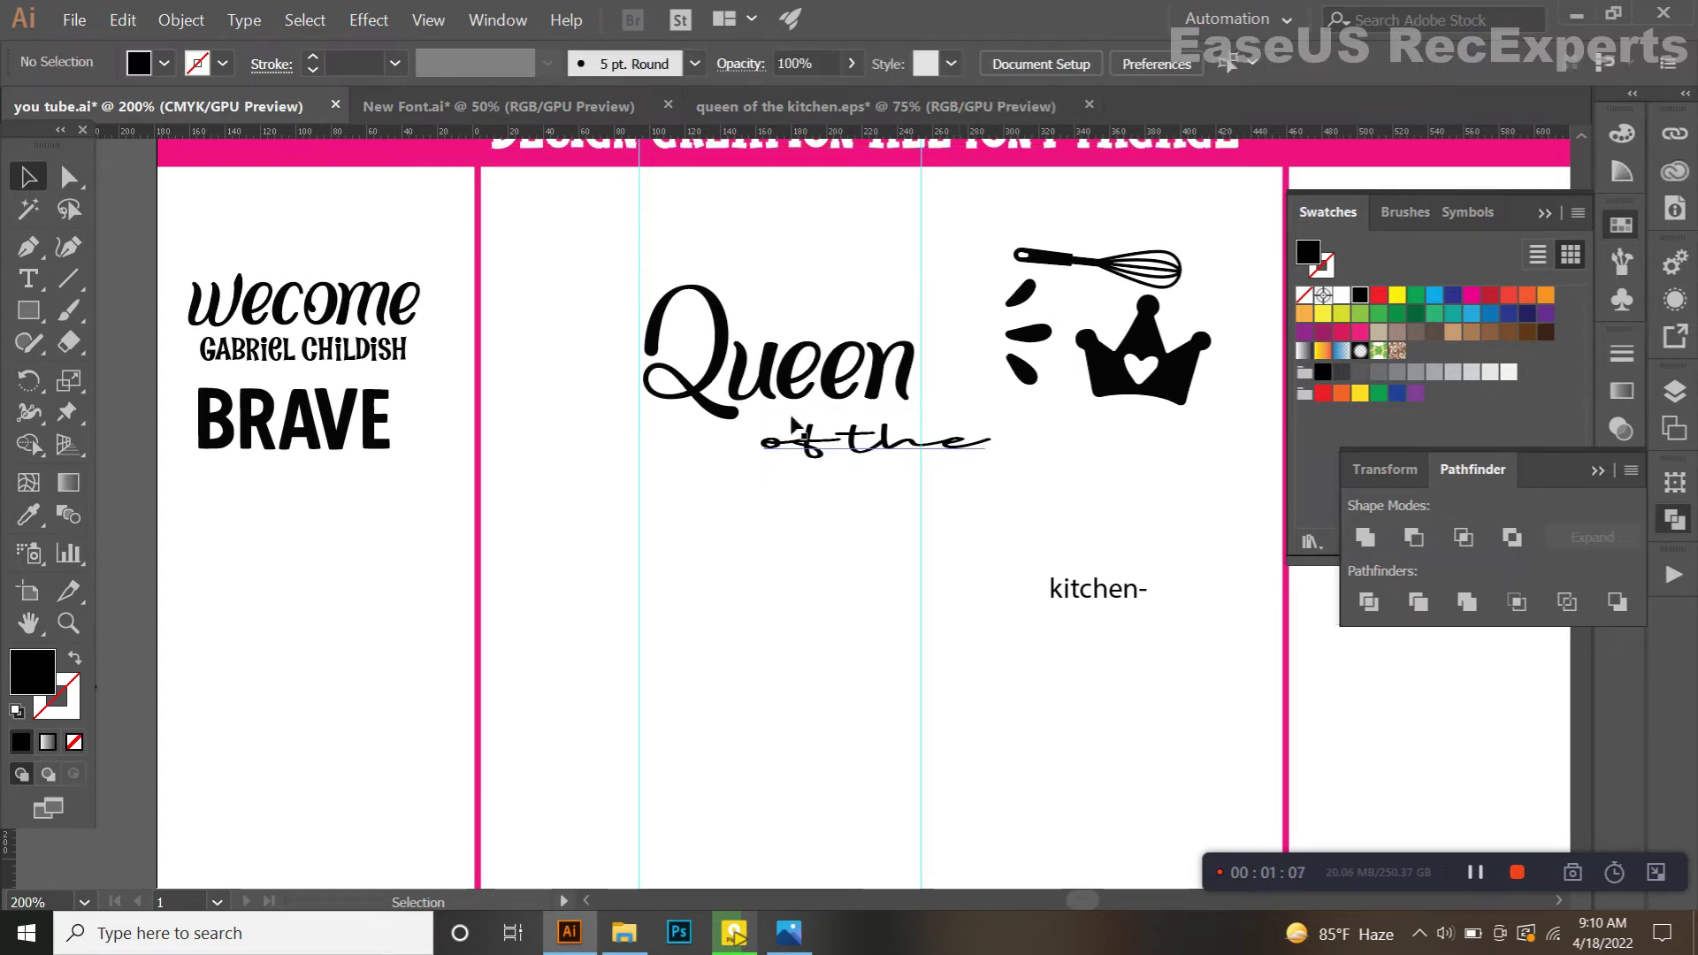
left_click(28, 514)
left_click(301, 305)
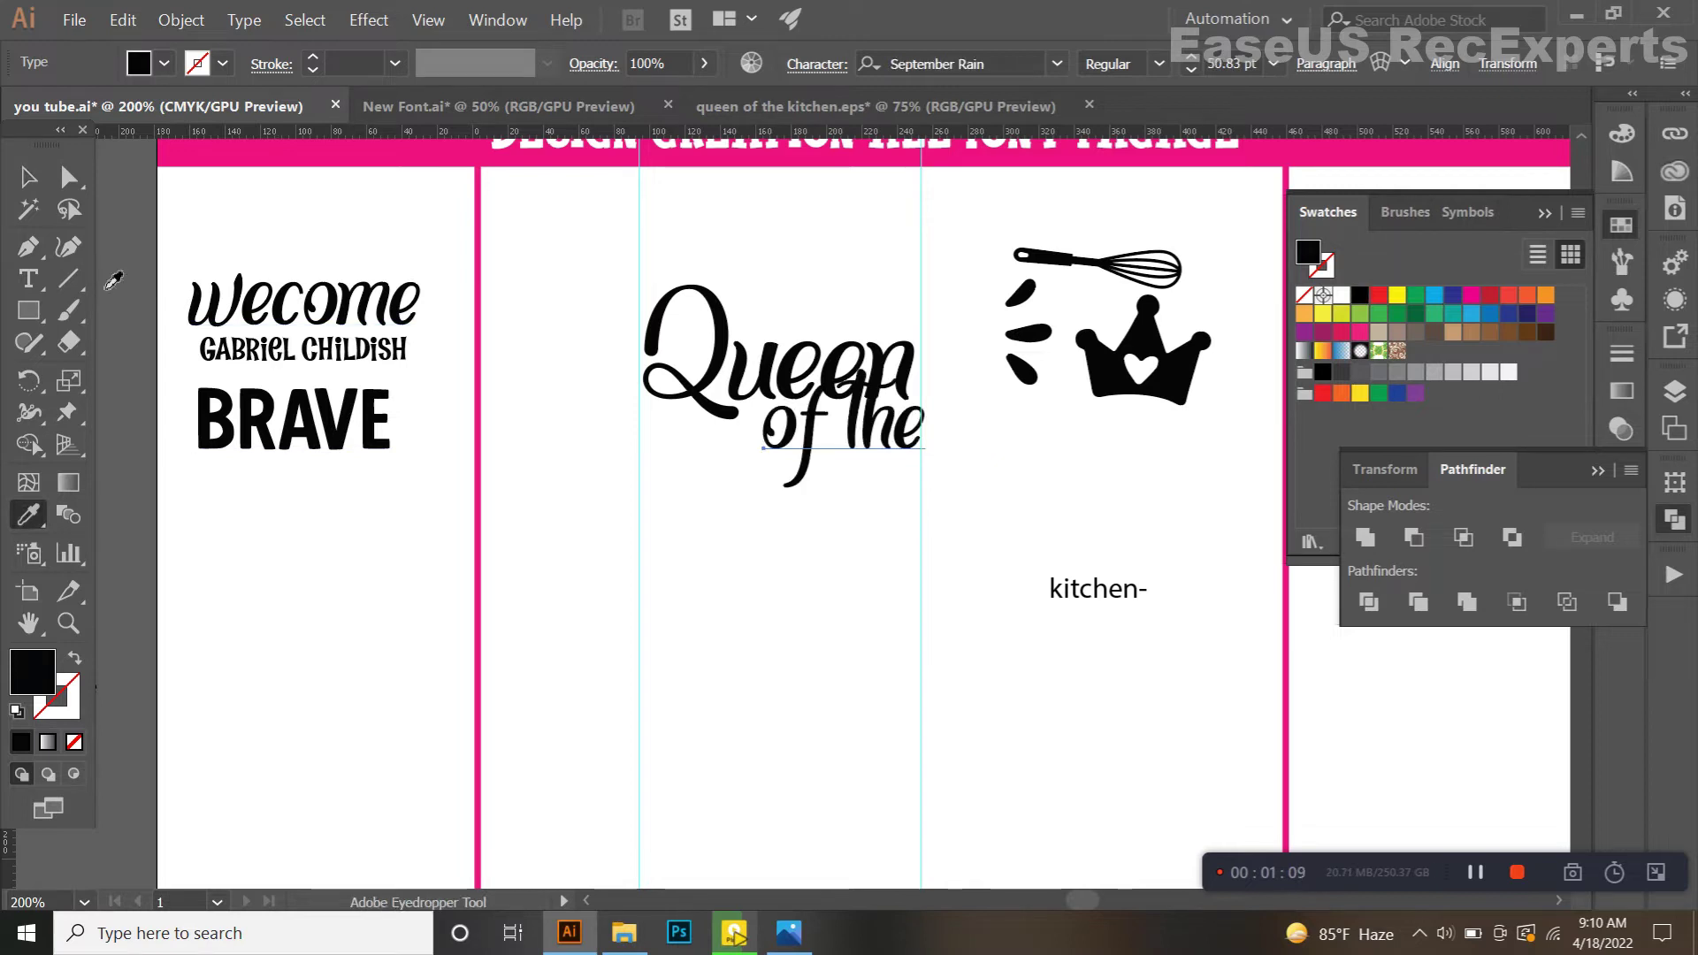
key("v")
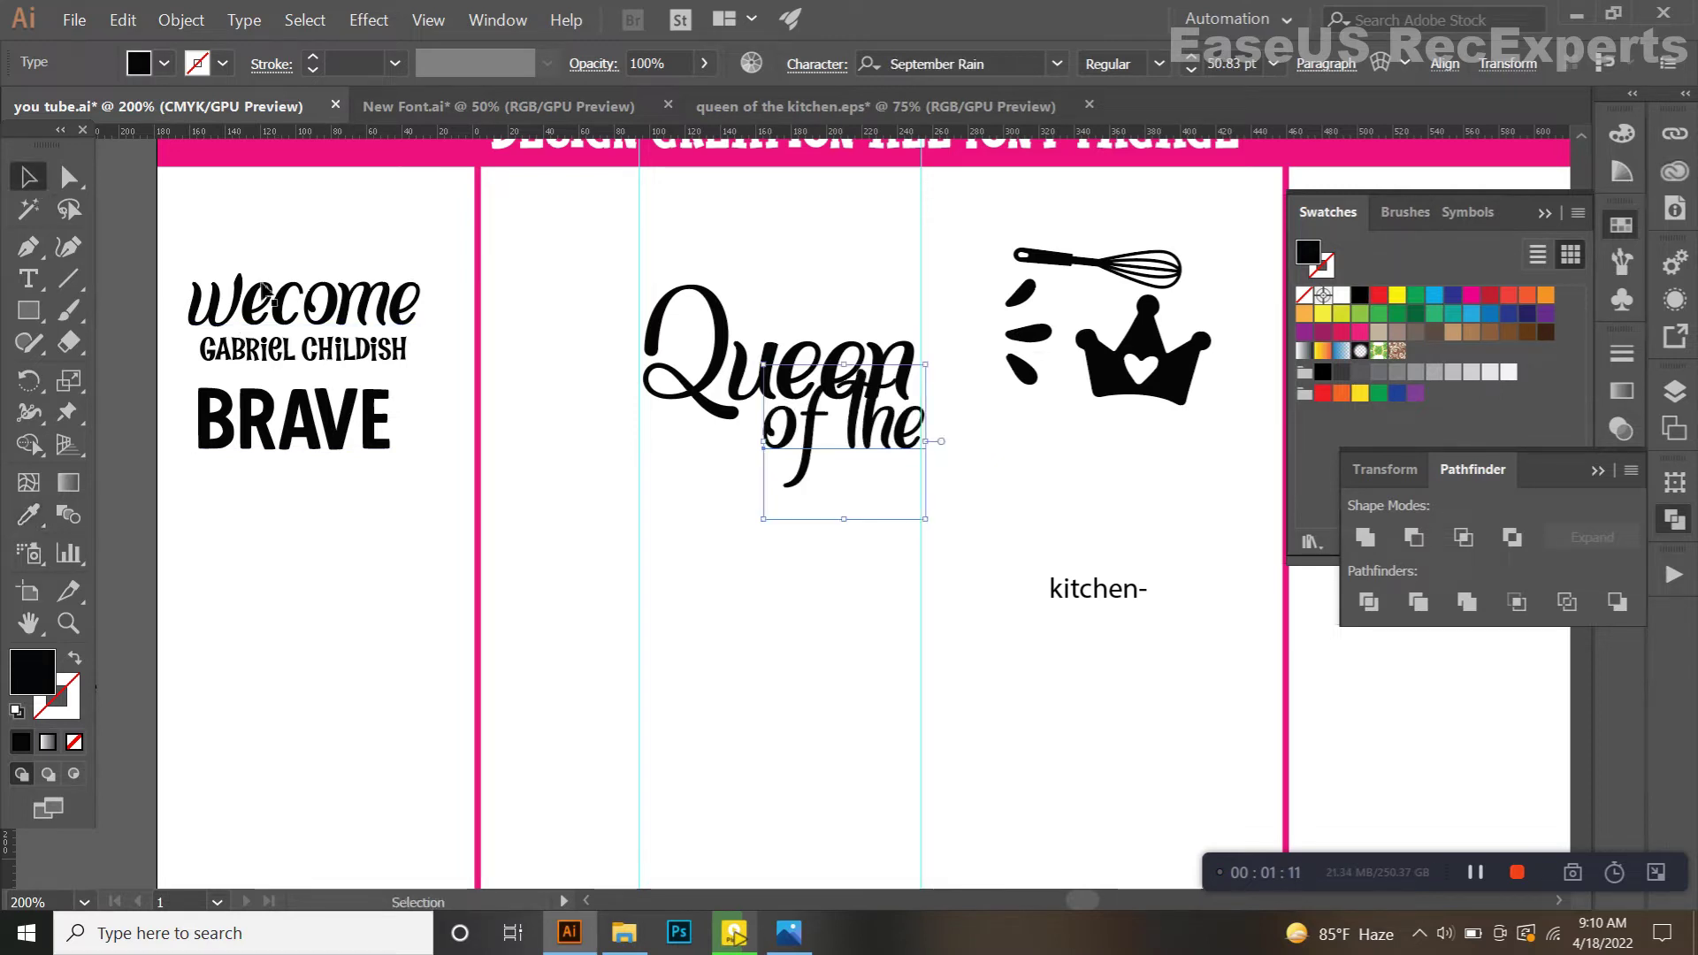
Step: Move the "Wecome" sample up and restyle "of the" in Gabriele Childish from the sample text beneath it
left_click(309, 270)
left_click_drag(880, 462, 831, 500)
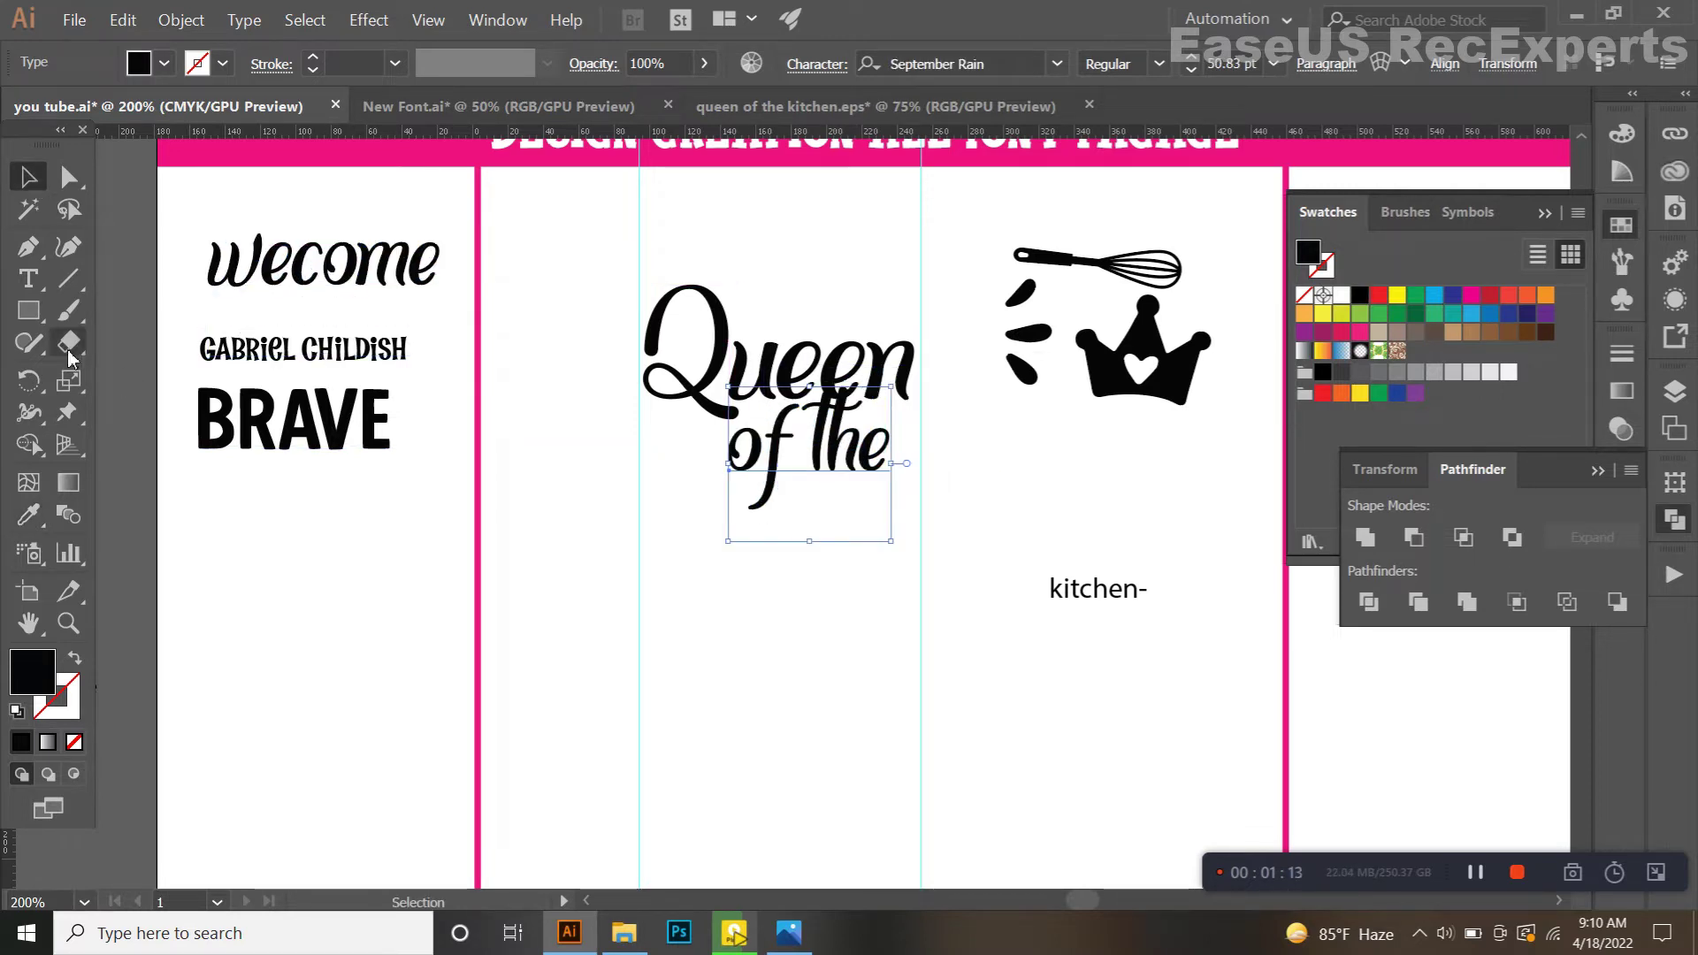
left_click(28, 514)
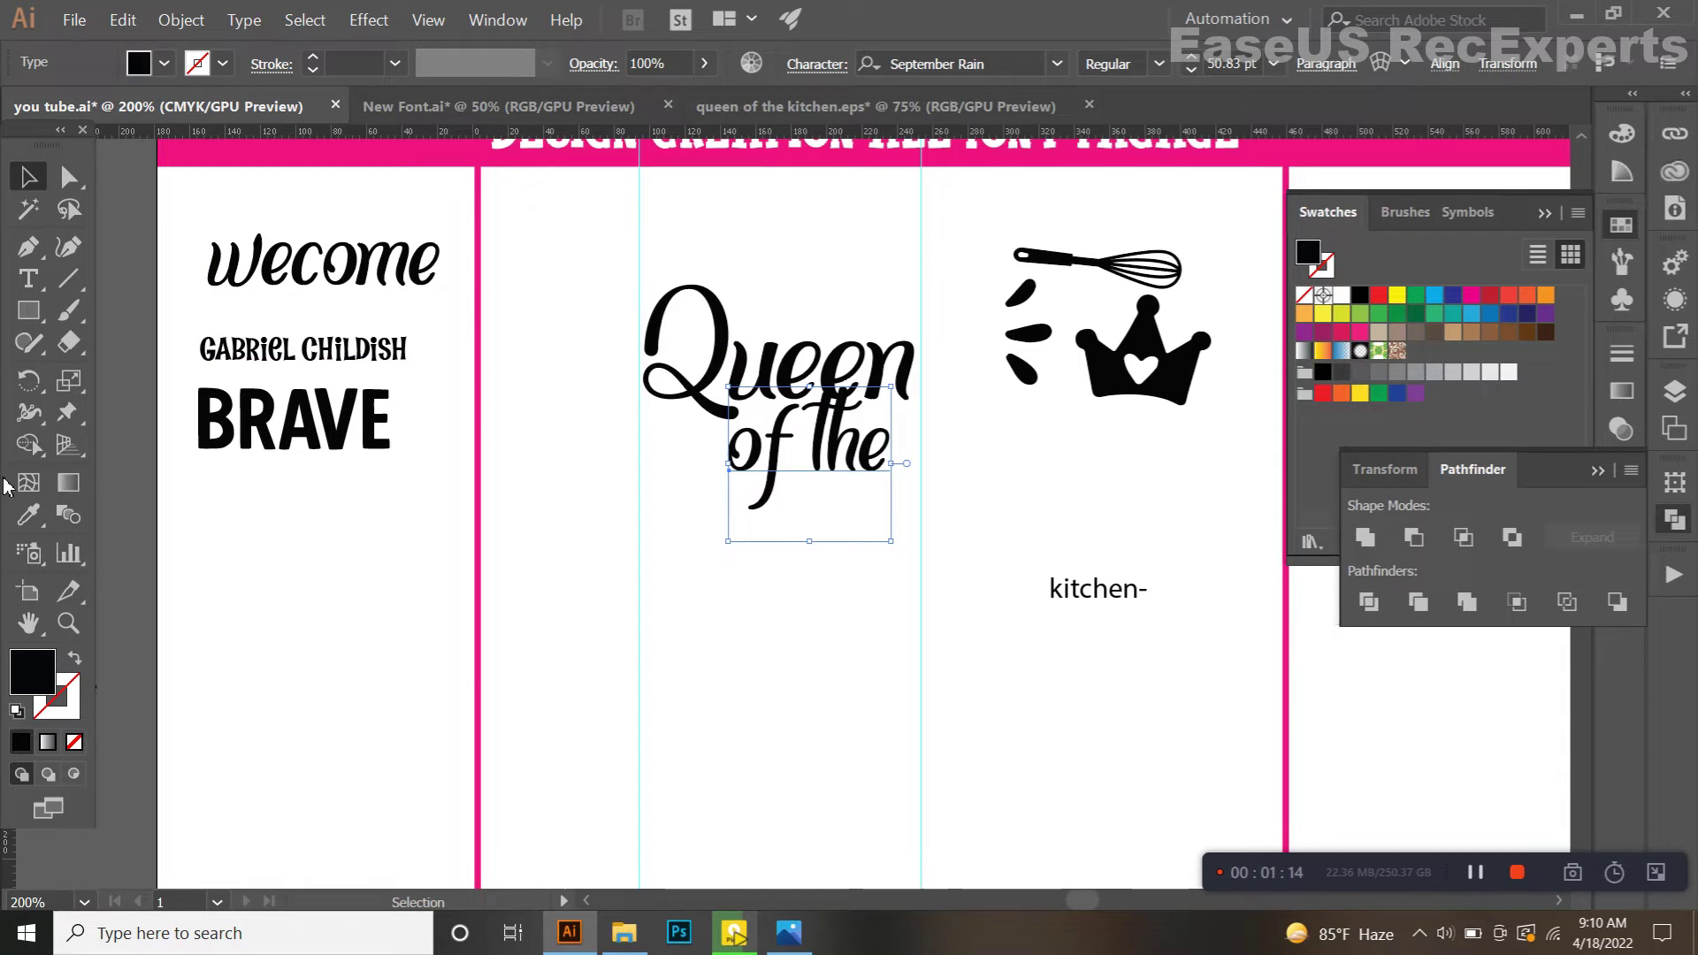
left_click(321, 375)
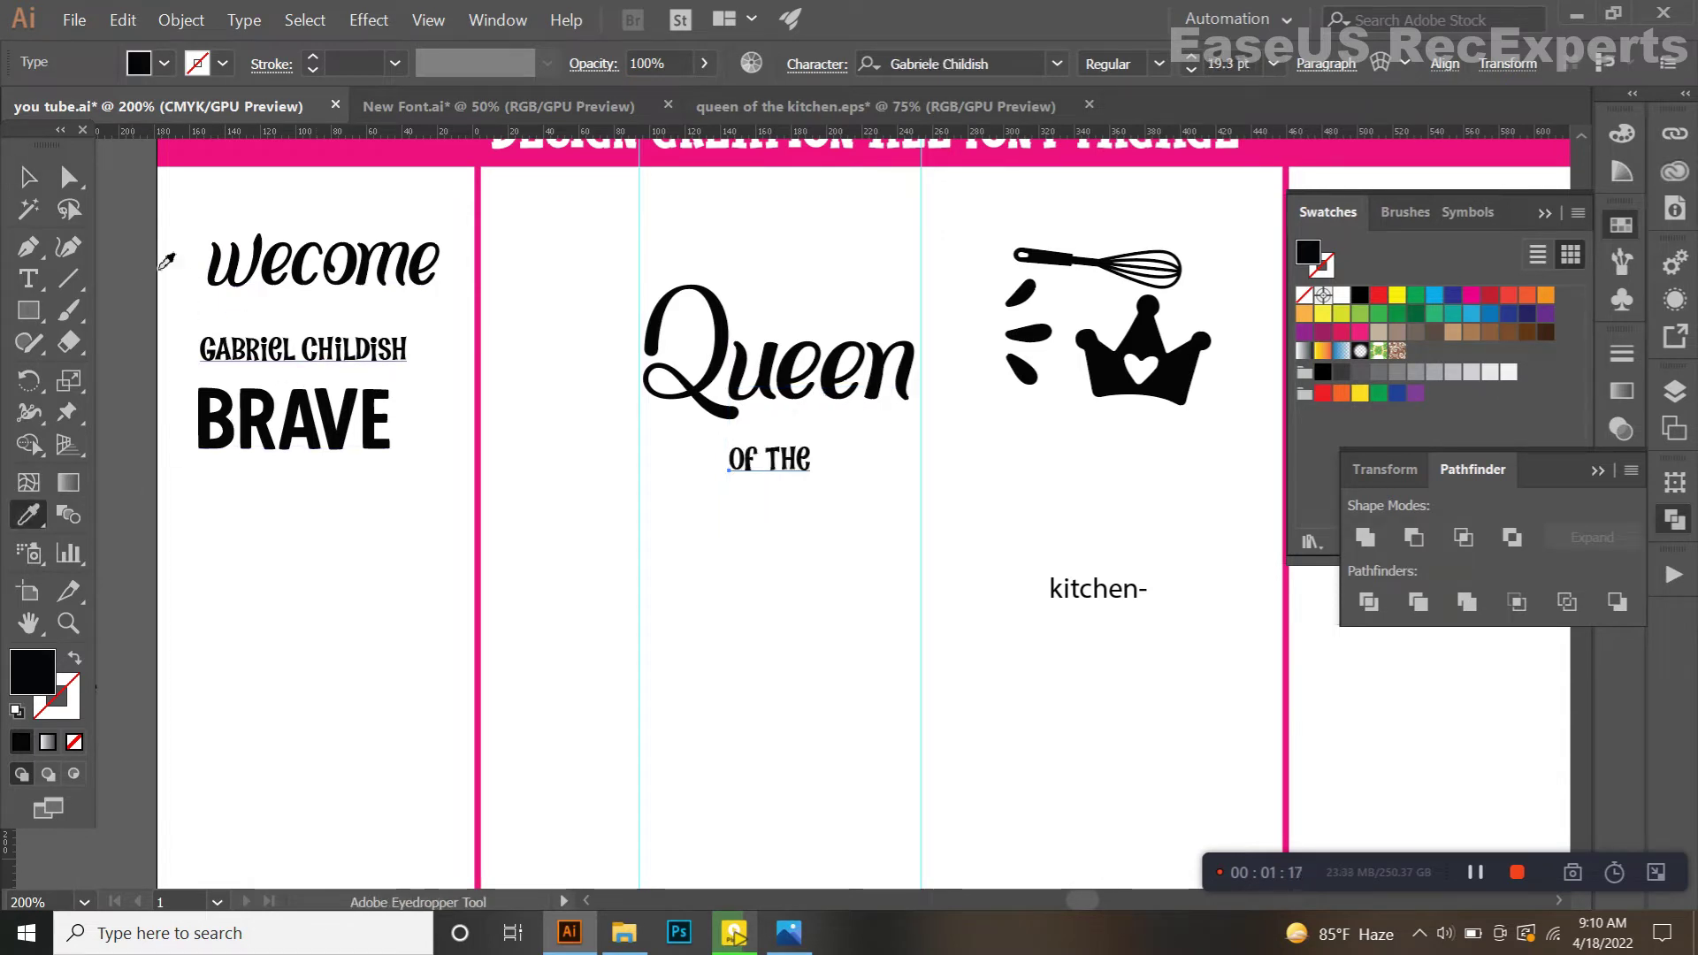
left_click(19, 182)
Step: Change "of the" to uppercase and move it up close beneath "Queen", beside the Q's tail
left_click(244, 19)
mouse_move(353, 319)
left_click(603, 318)
key("ctrl+plus")
key("ctrl+plus")
key("ctrl+plus")
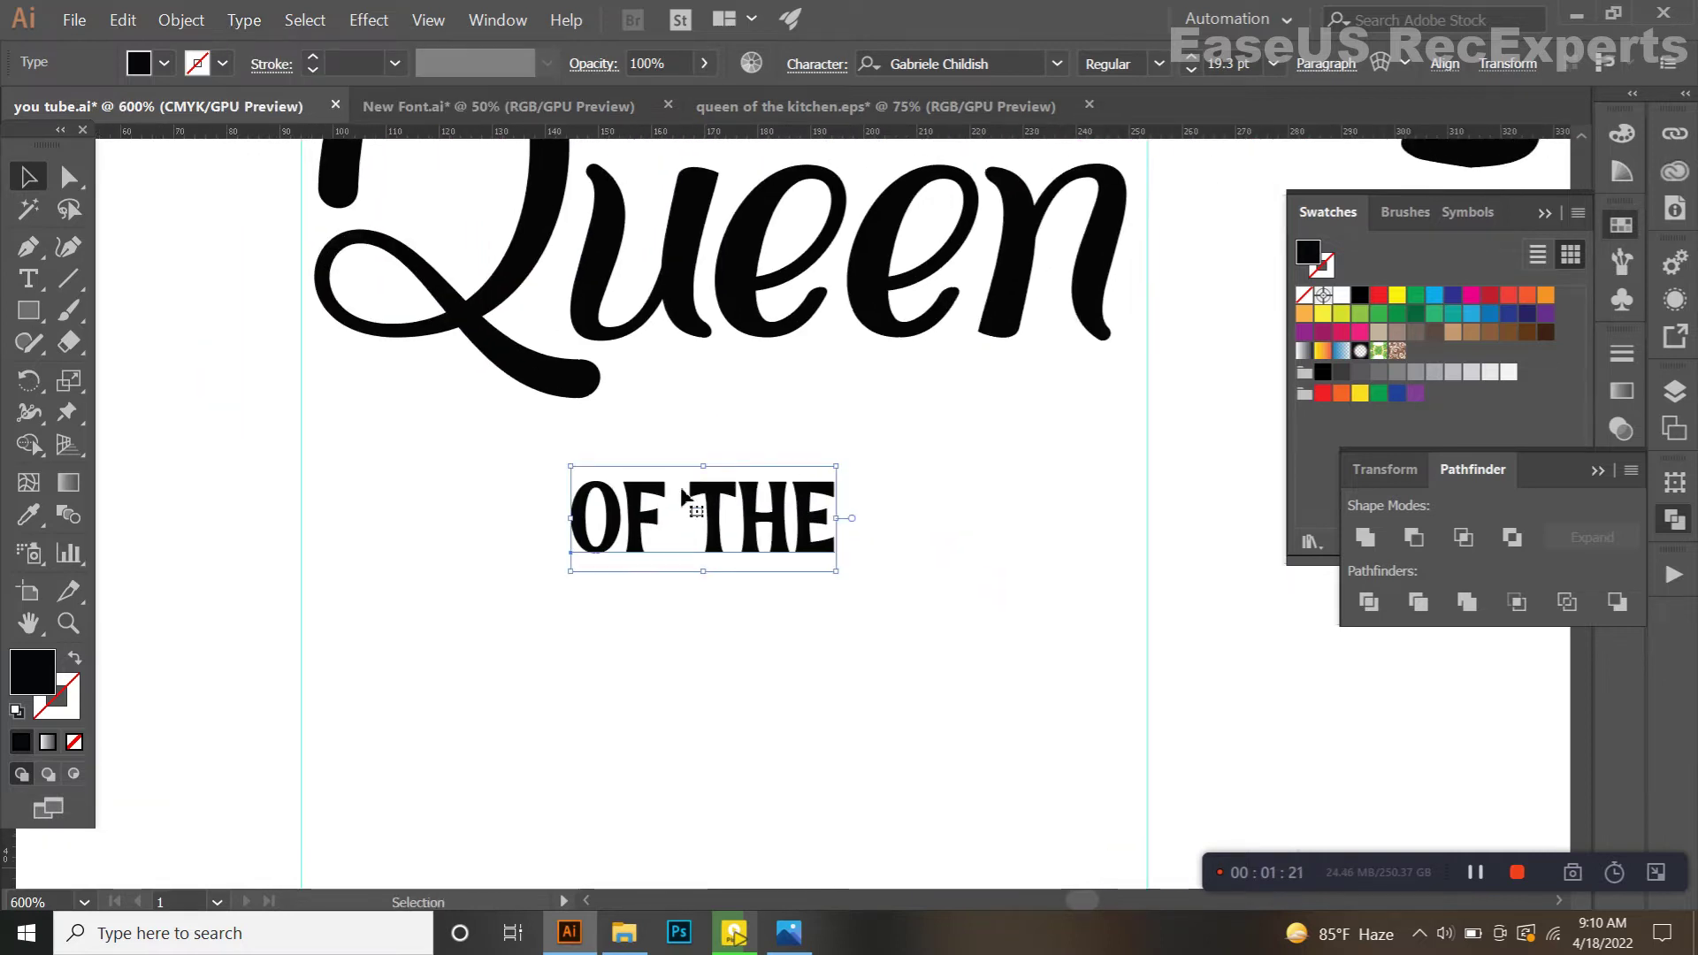
left_click_drag(751, 513, 804, 428)
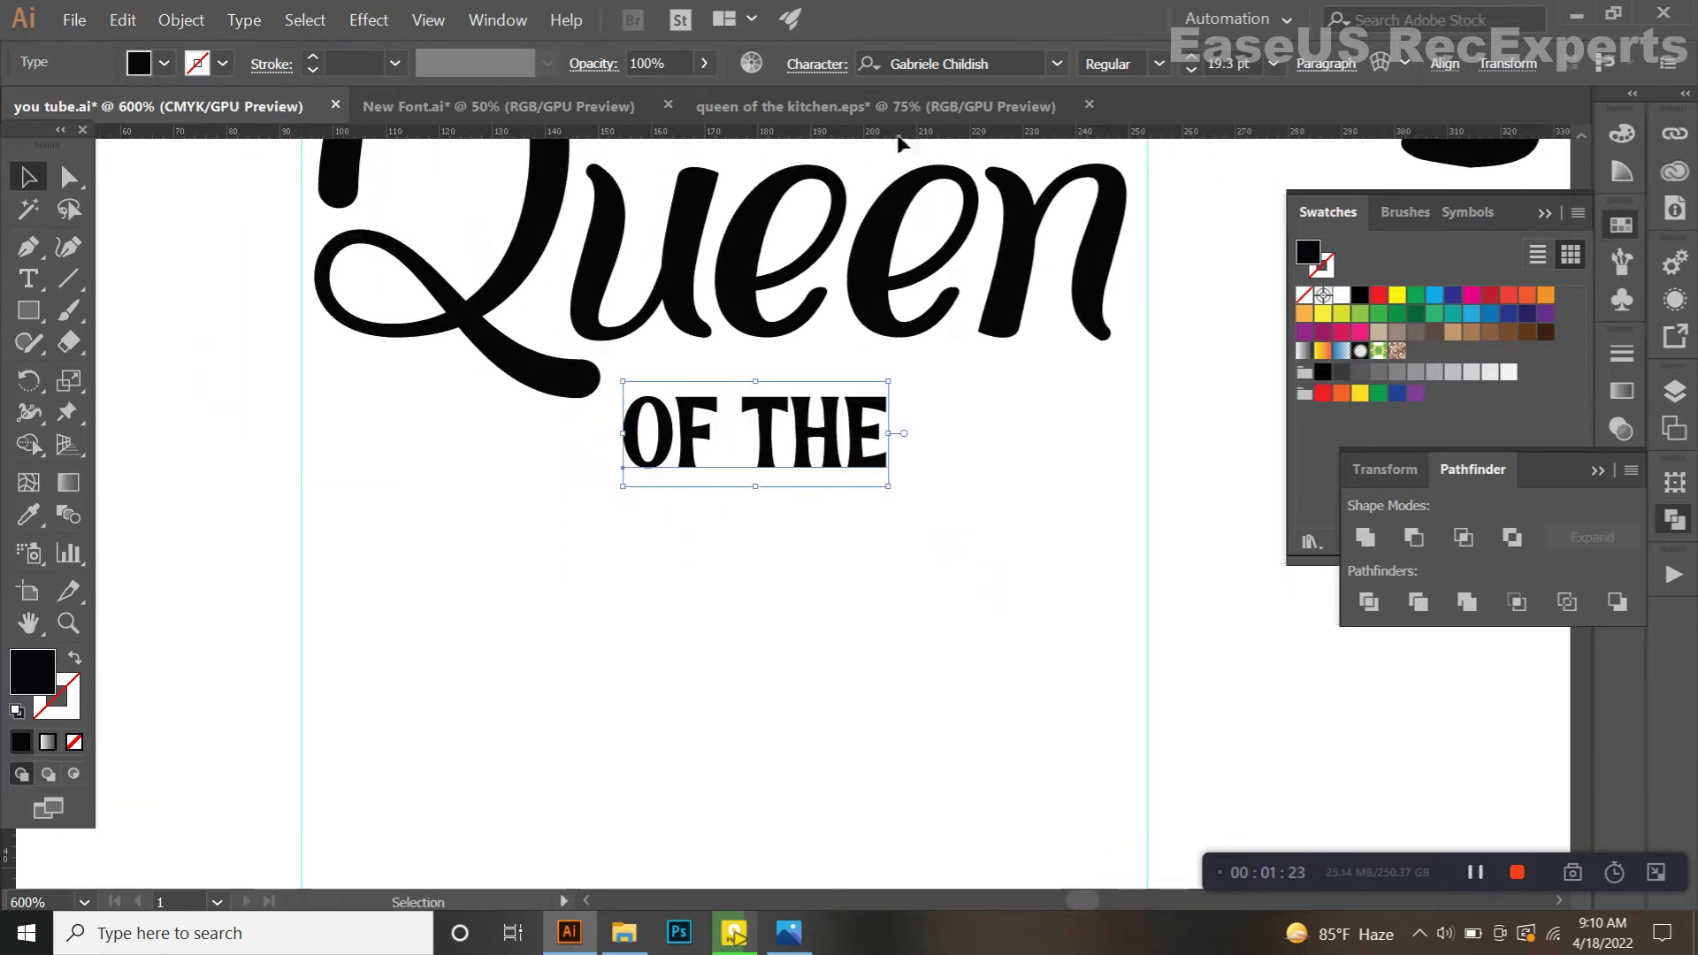
Step: Set the vertical scale of "OF THE" to 94% and its horizontal scale to about 103%
left_click(830, 68)
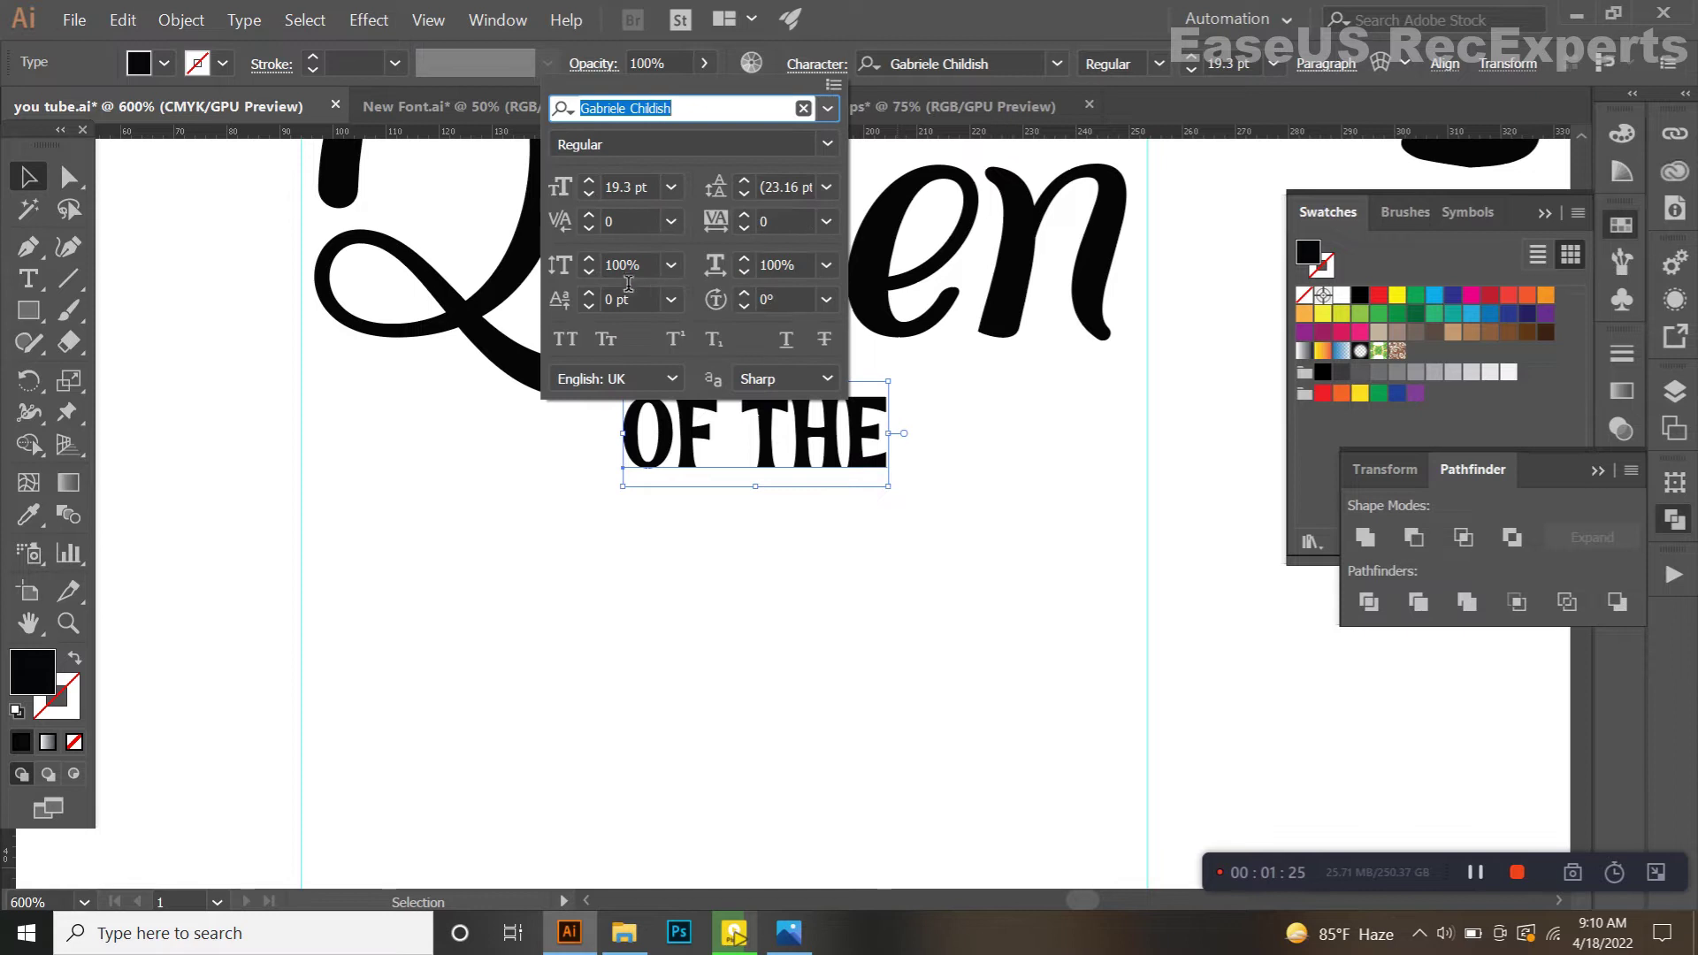
scroll(629, 273, "down", 2)
scroll(784, 276, "up", 4)
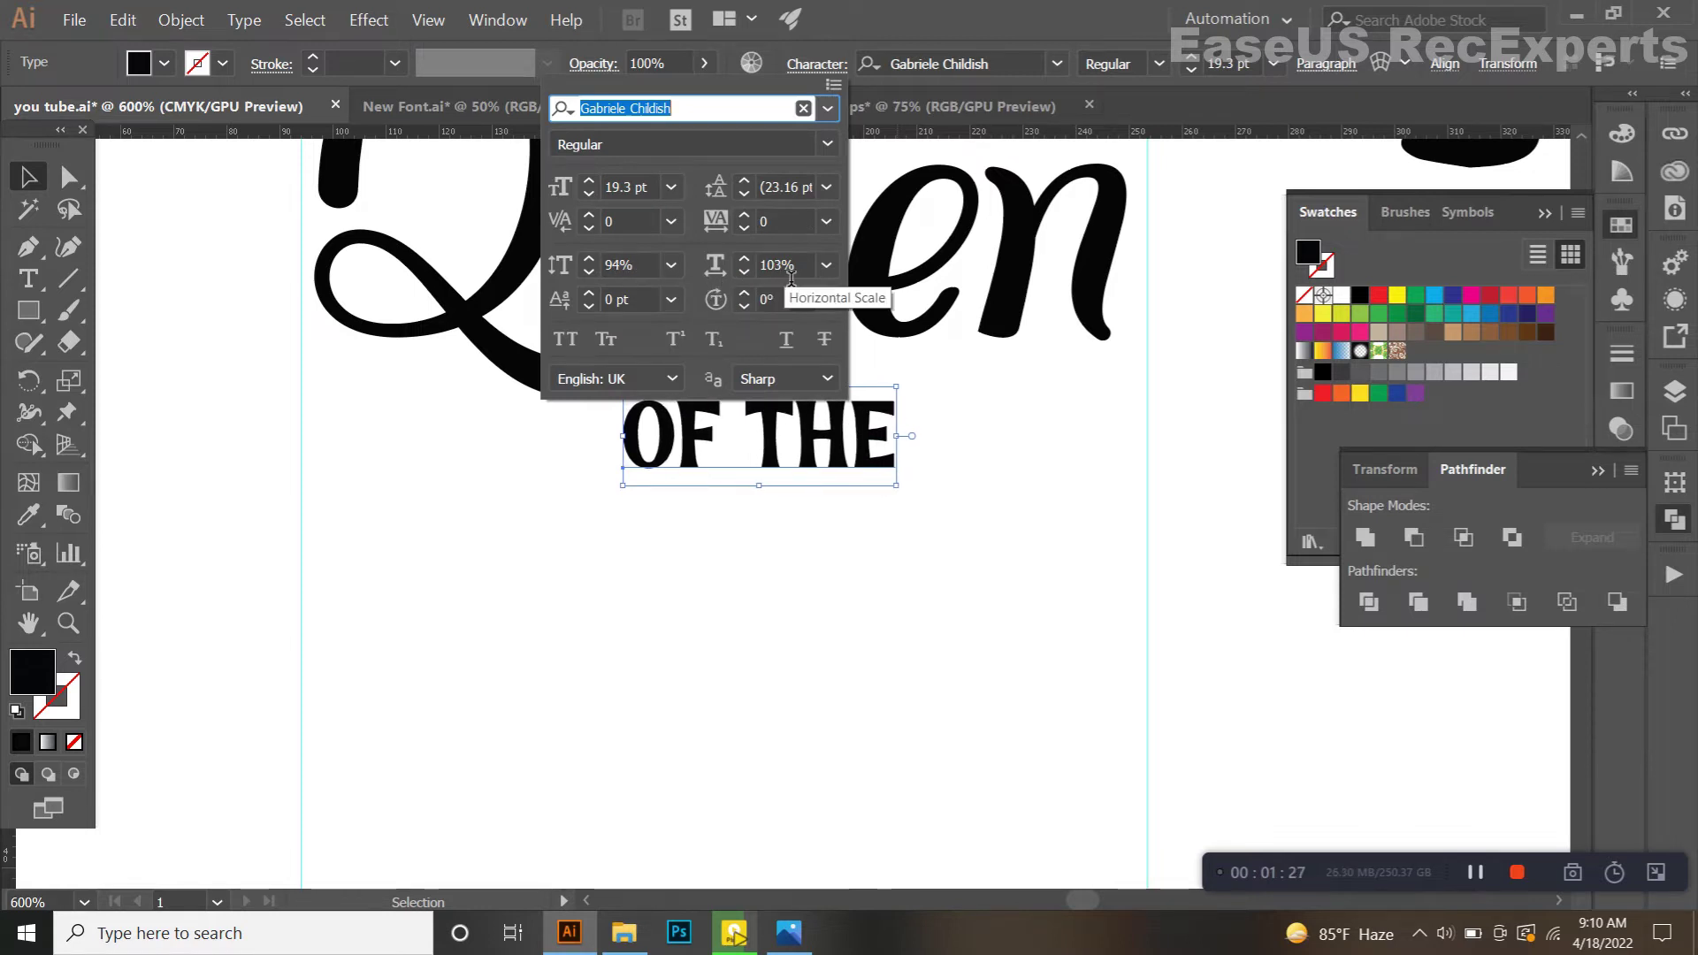
left_click(964, 445)
Step: Enlarge "OF THE" to fill the space beside the Q's tail and tuck it up under "Queen"
left_click_drag(908, 448, 1060, 443)
scroll(771, 413, "down", 2)
left_click(777, 511)
left_click_drag(768, 506, 757, 451)
scroll(740, 485, "down", 1)
Step: Remove the leading space and the trailing hyphen from the "kitchen-" text
left_click(1076, 557)
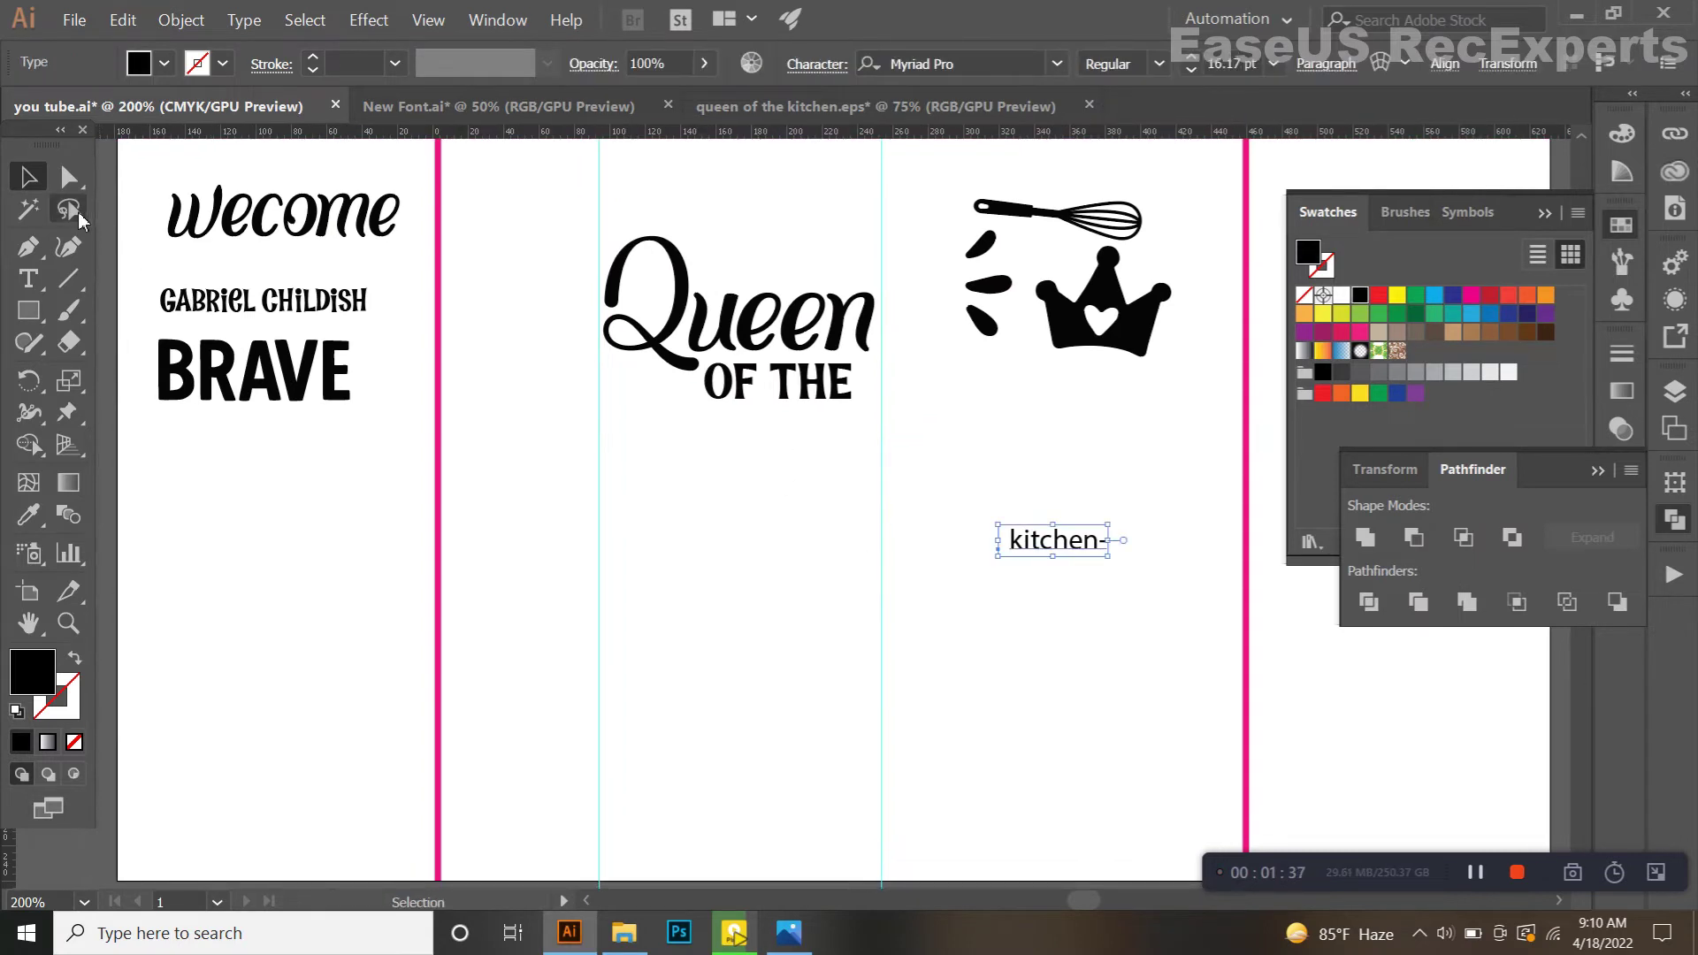
left_click(29, 280)
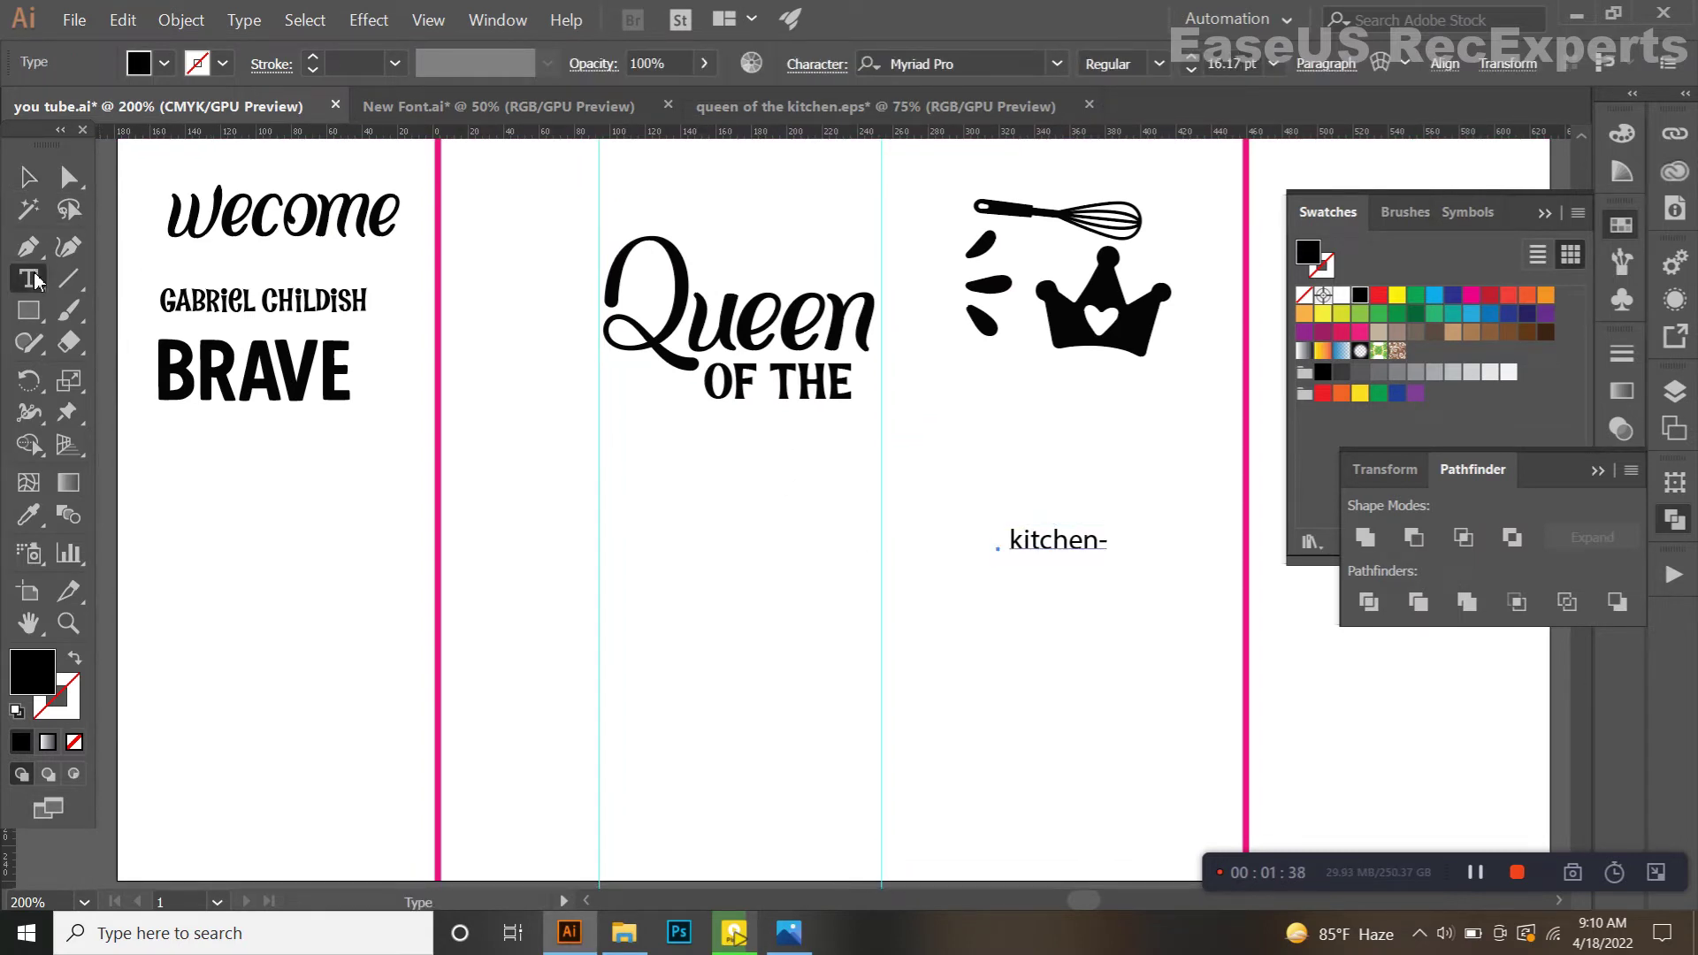
left_click(978, 564)
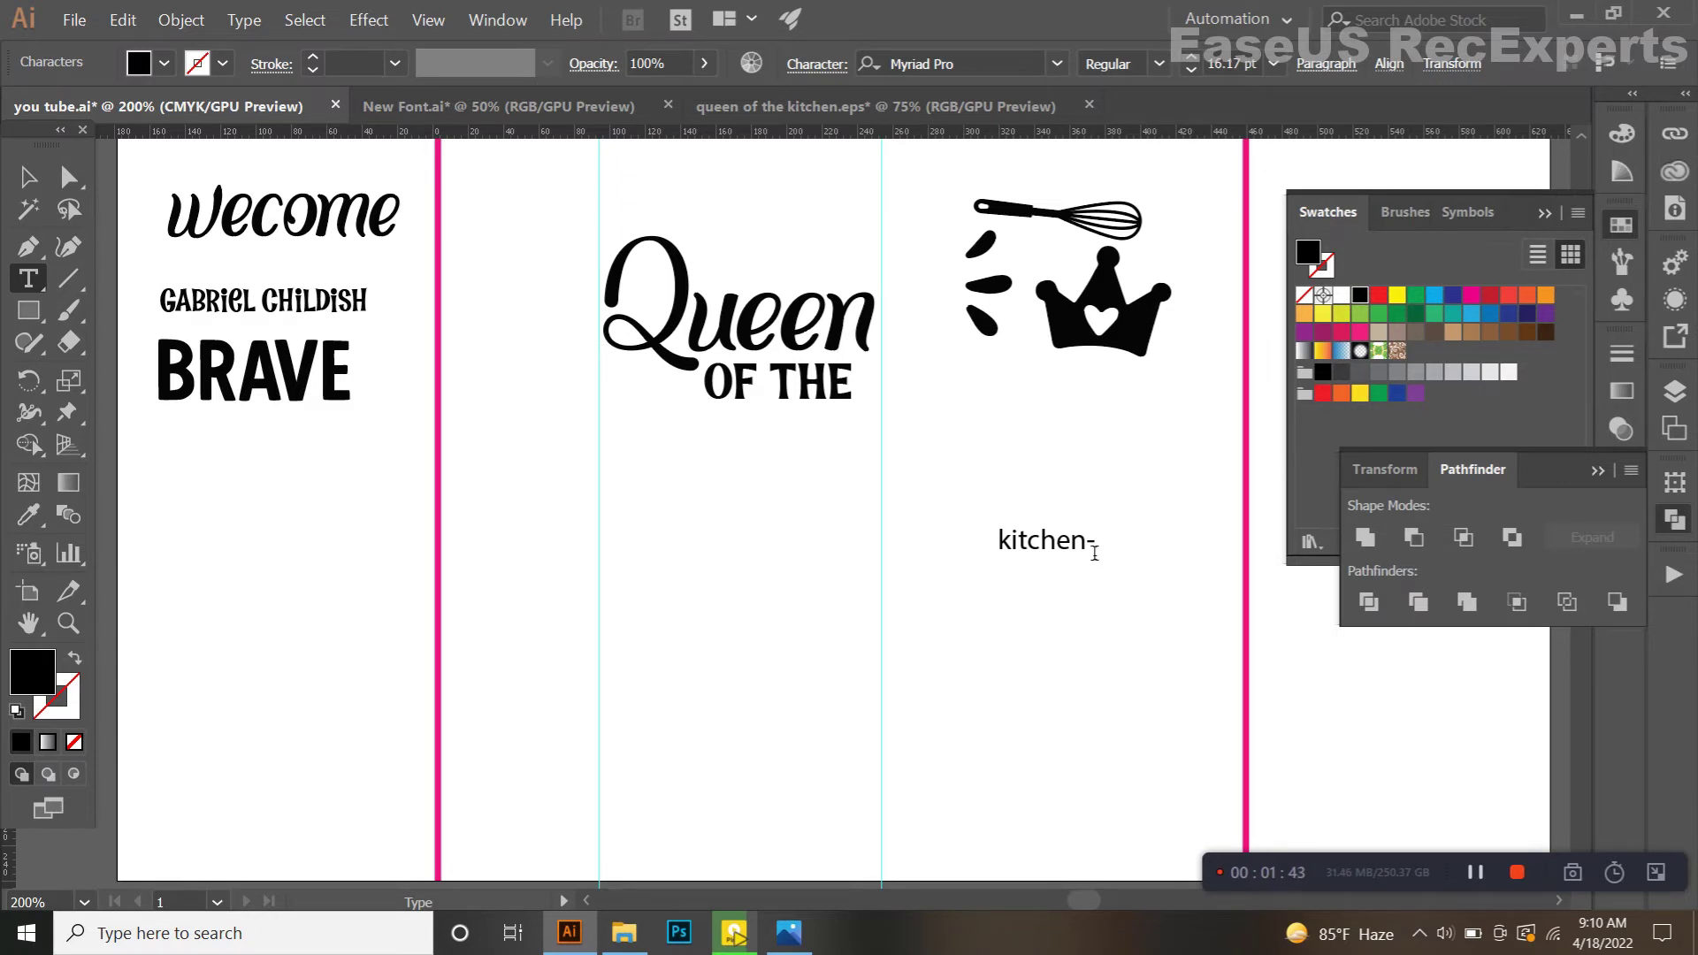
key("BackSpace")
left_click(31, 182)
Step: Give "kitchen" the Casual Medium lettering style of the "BRAVE" sample with the Eyedropper
left_click(28, 517)
scroll(429, 570, "down", 2)
scroll(460, 580, "left", 2)
scroll(476, 549, "up", 2)
left_click(437, 453)
left_click(24, 182)
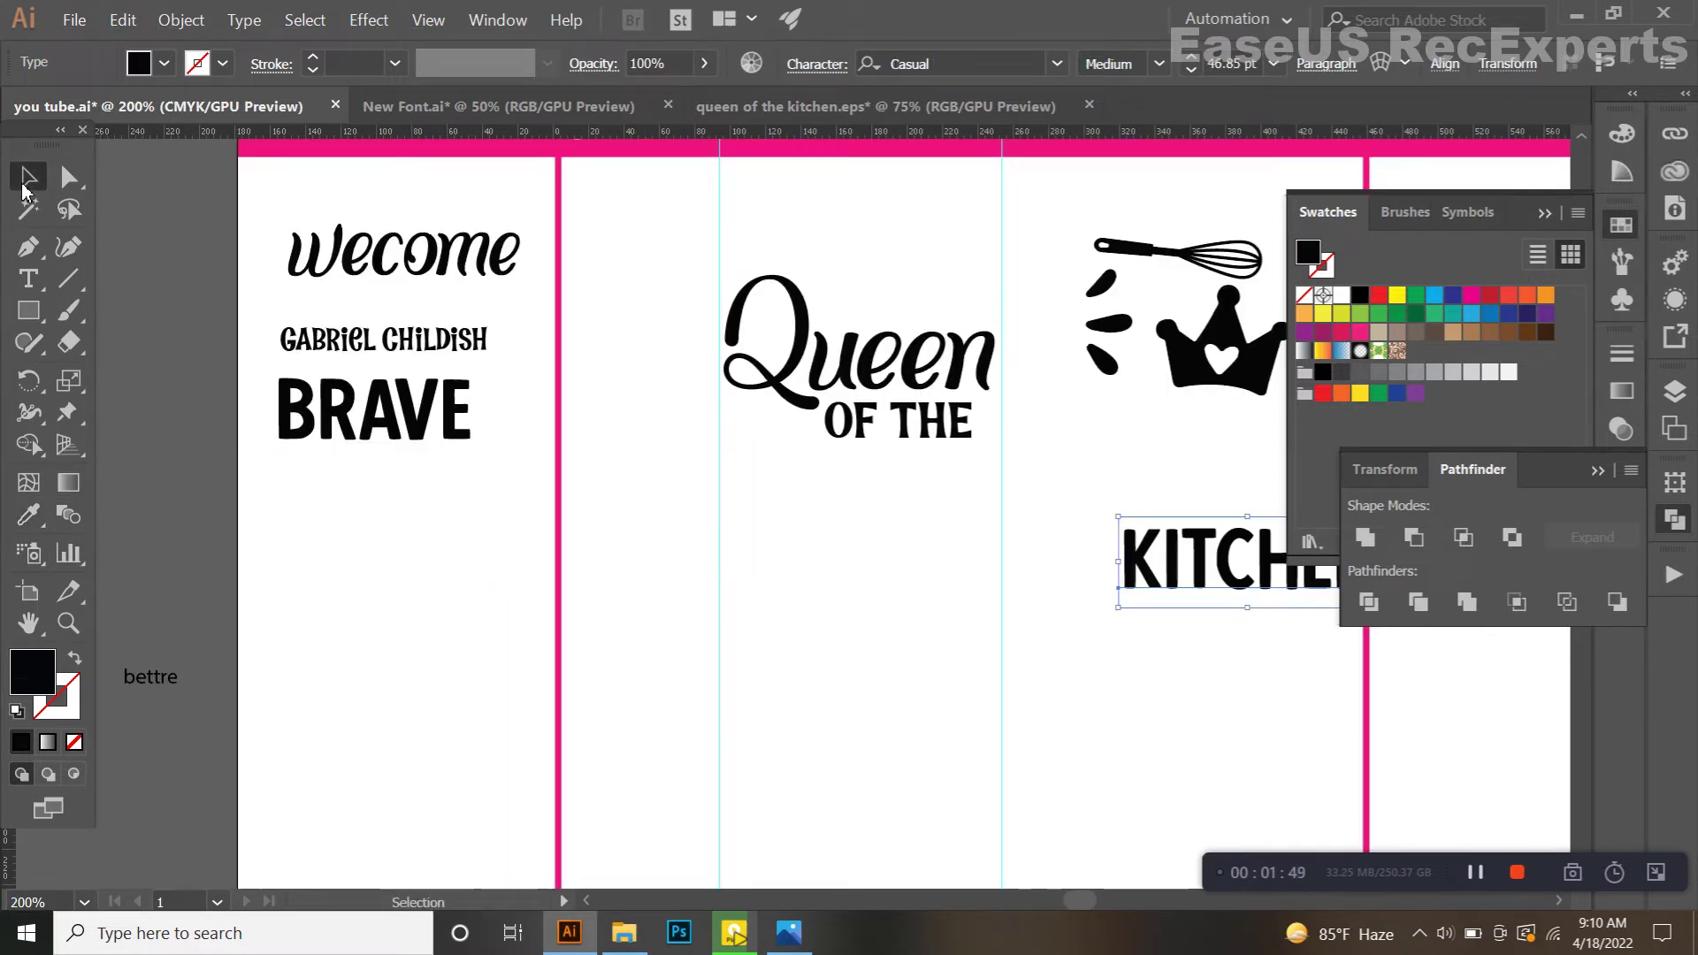
Step: Place "KITCHEN" beneath "OF THE" and scale it to about 51 pt to span both guides
left_click_drag(1187, 600, 801, 520)
scroll(801, 520, "up", 1)
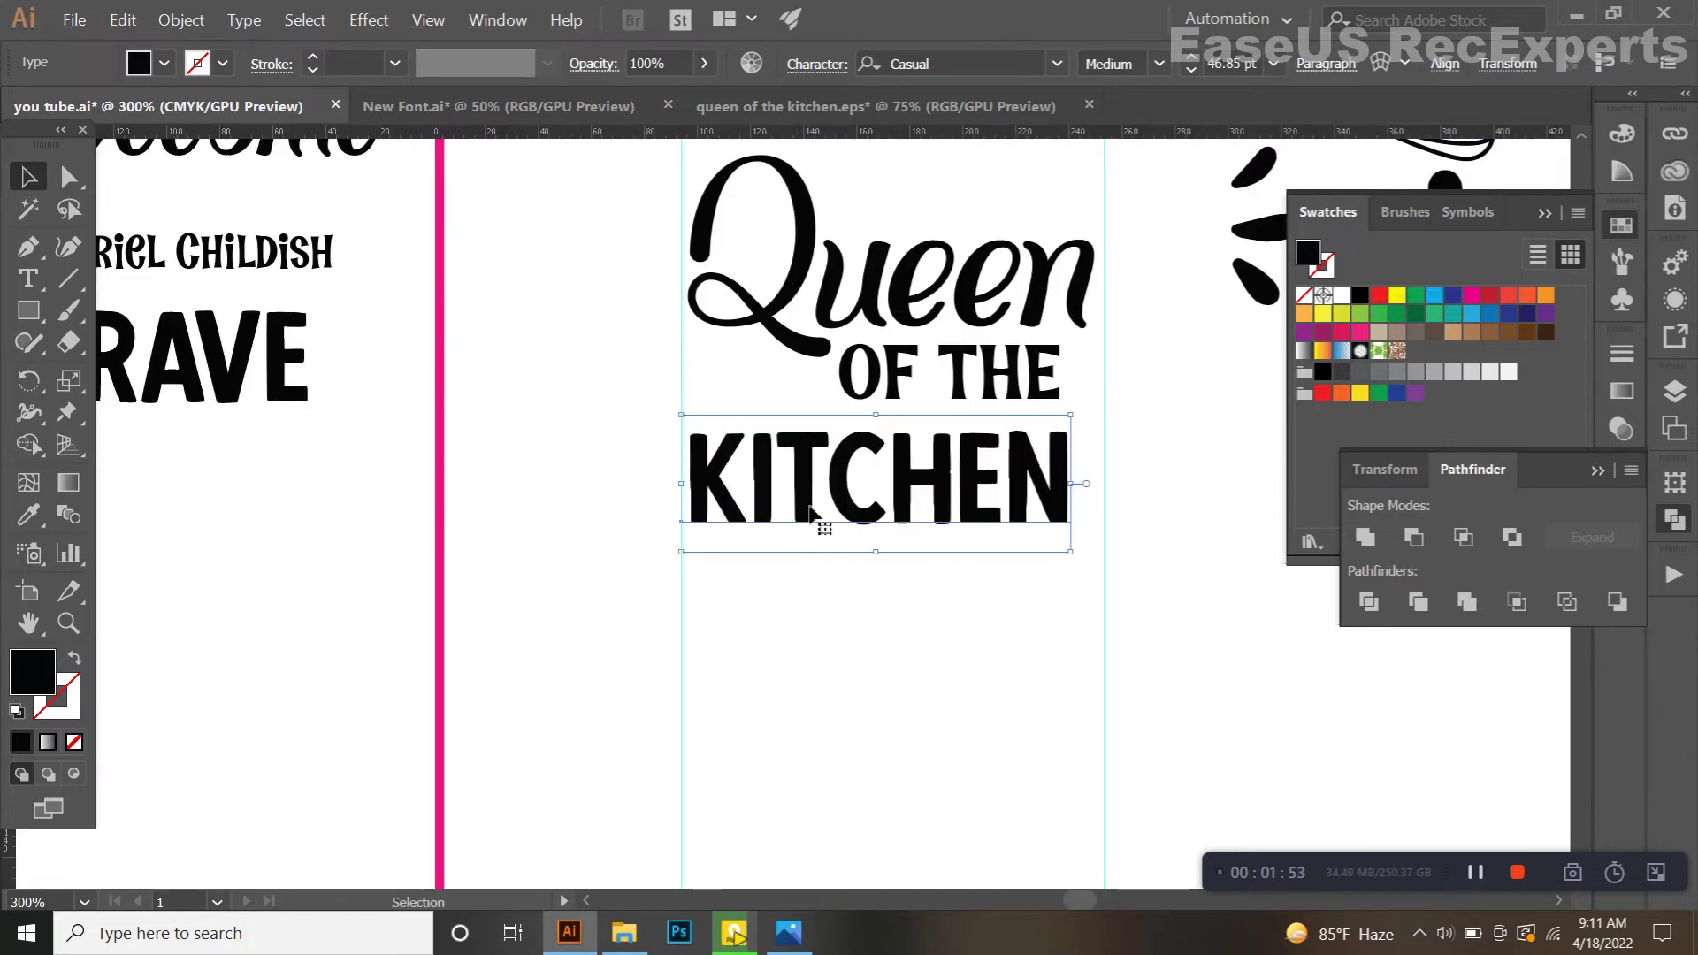
left_click_drag(1079, 498, 1113, 496)
Step: Reduce the vertical scale of "KITCHEN" slightly and nudge it up close beneath "OF THE"
left_click(816, 64)
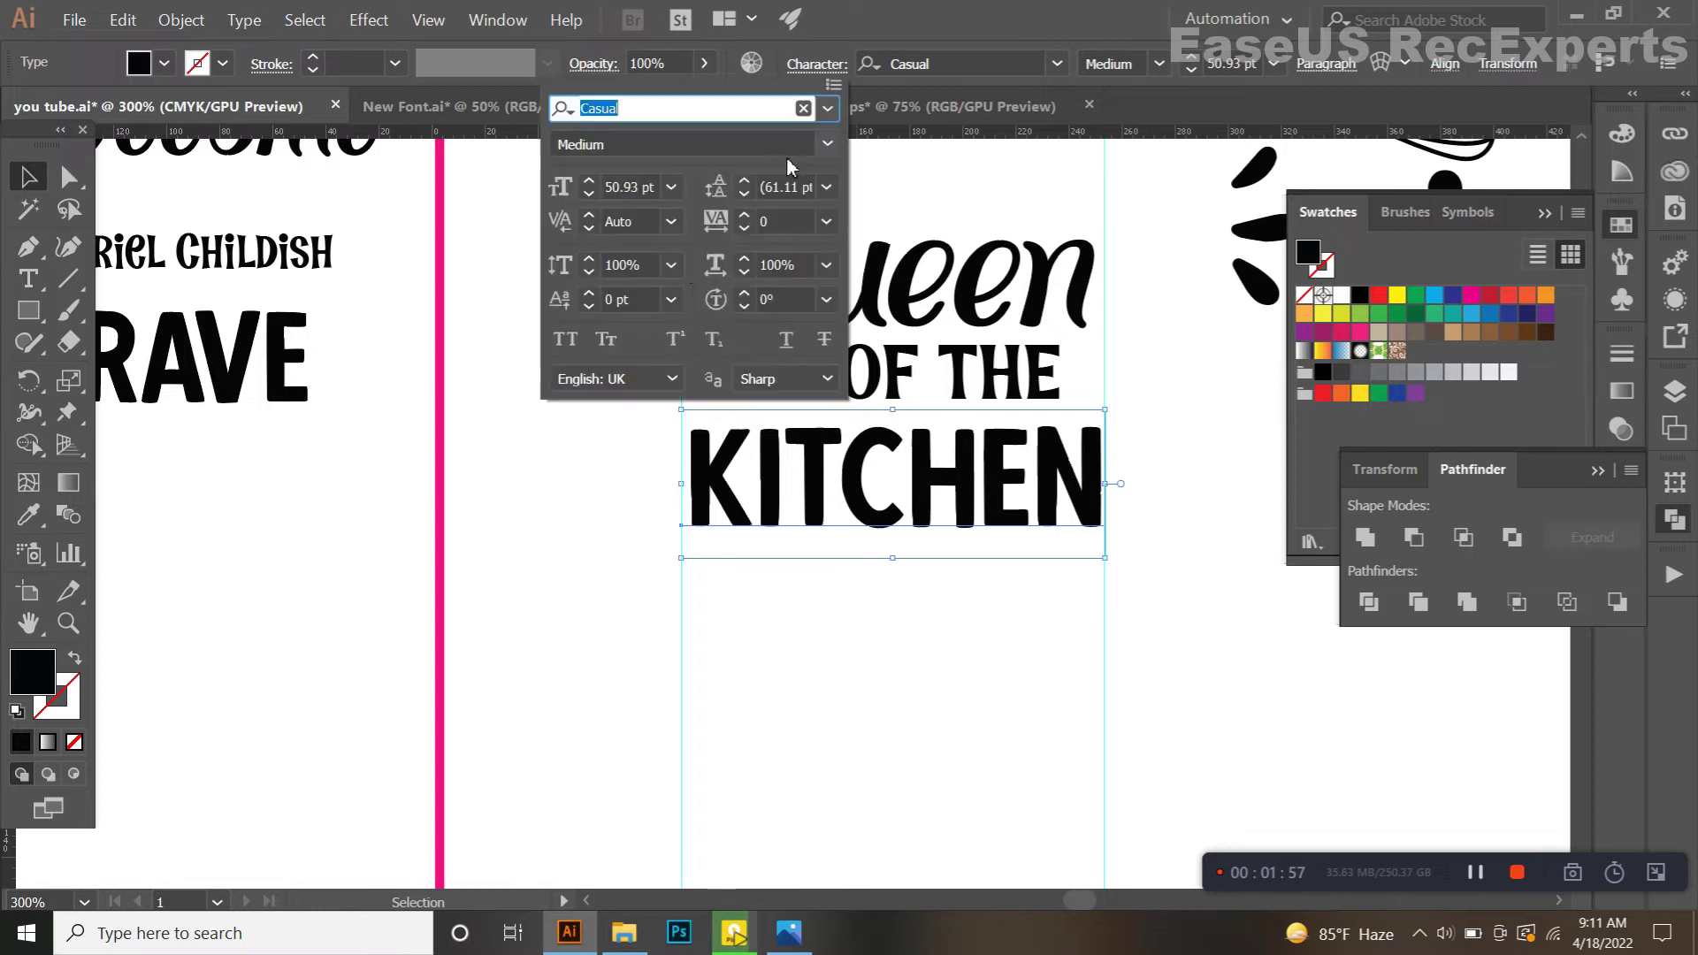
left_click(821, 559)
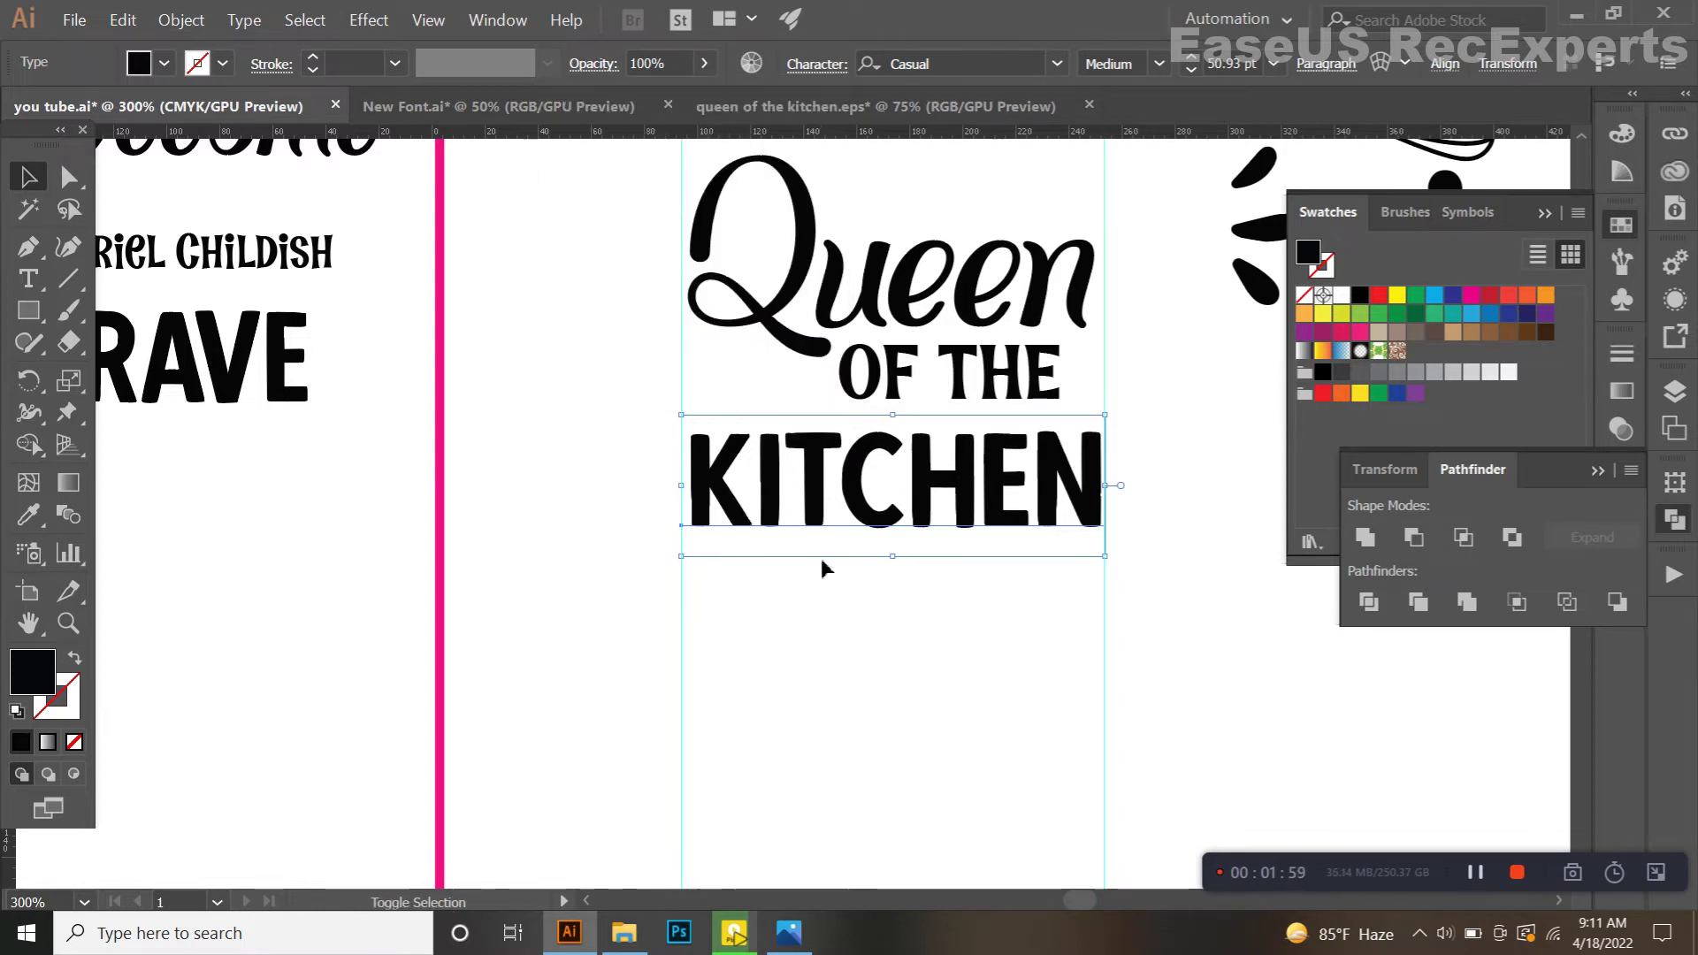
key("shift+Up")
key("shift+Up")
key("shift+Down")
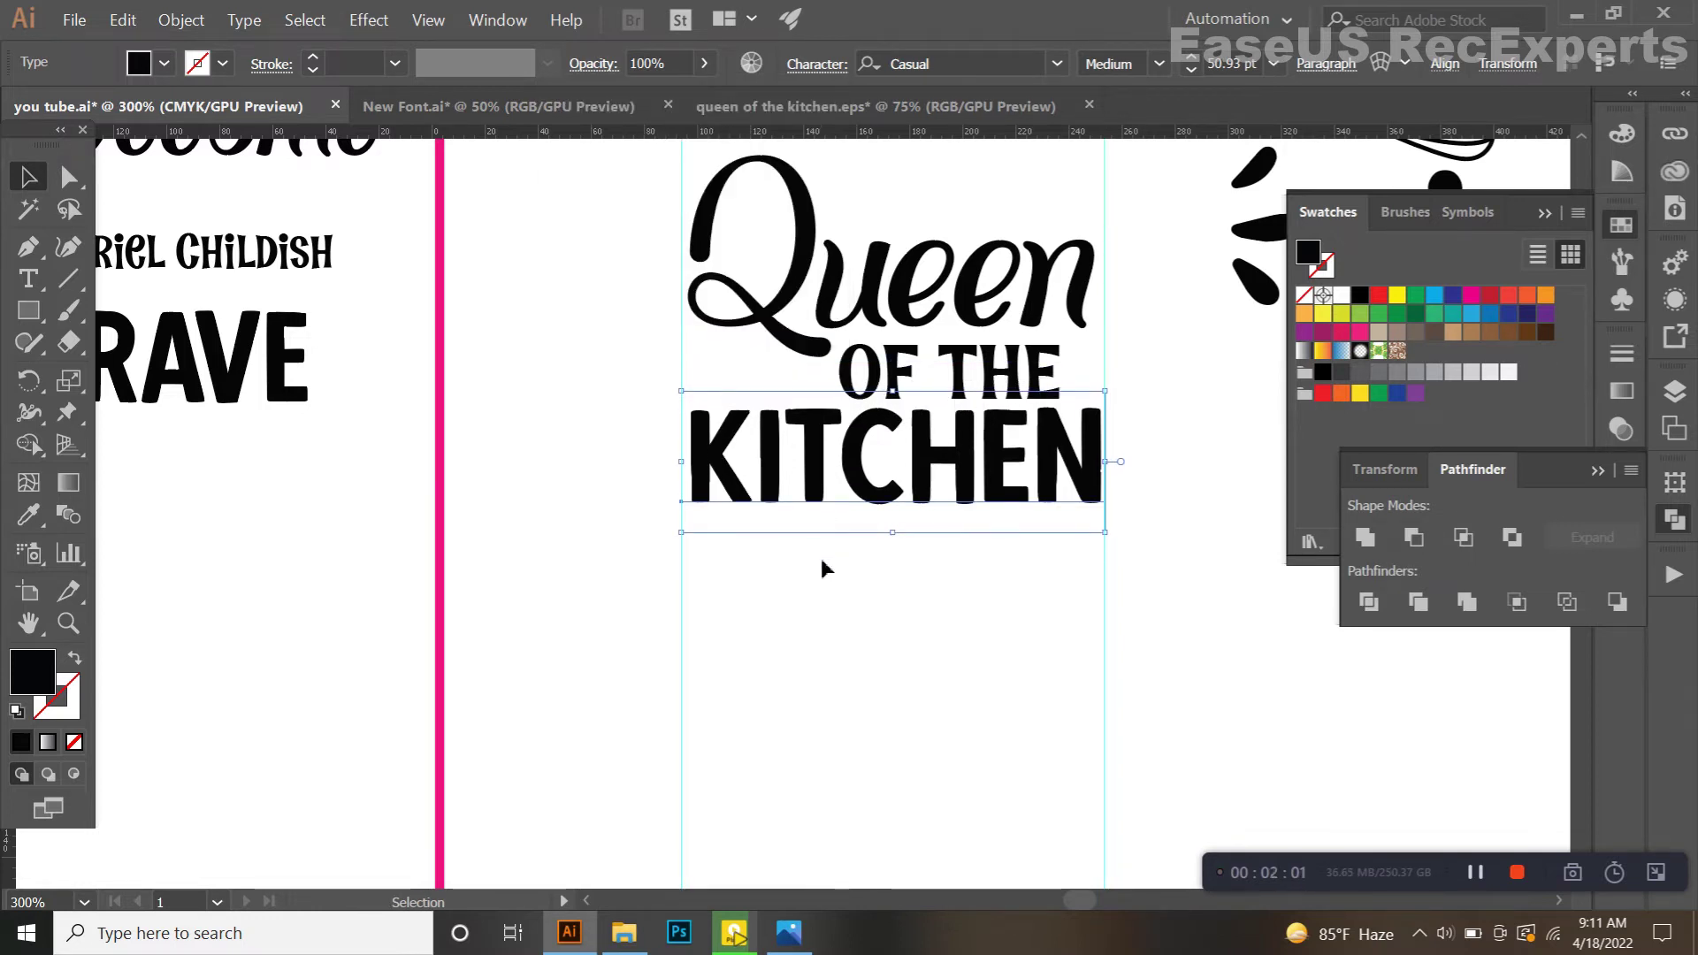
Step: Nudge "KITCHEN" down slightly from "OF THE", increase its vertical scale a little and deselect it
key("Down")
key("Down")
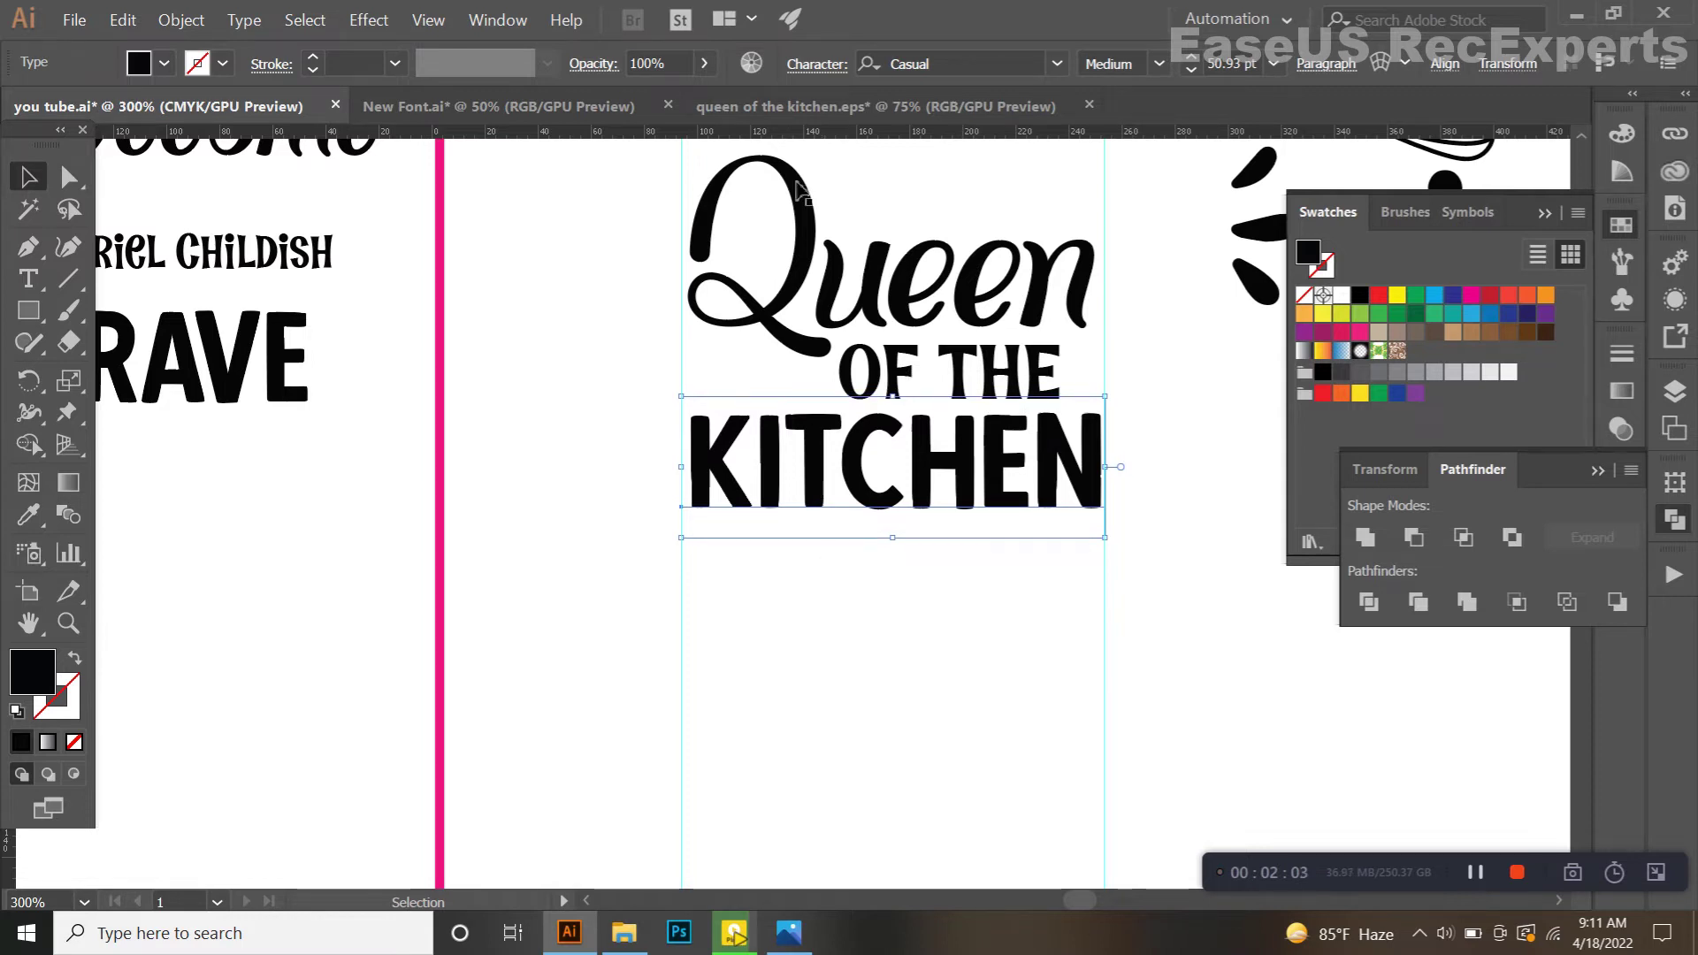
left_click(816, 64)
scroll(650, 282, "up", 4)
scroll(646, 281, "up", 1)
left_click(844, 625)
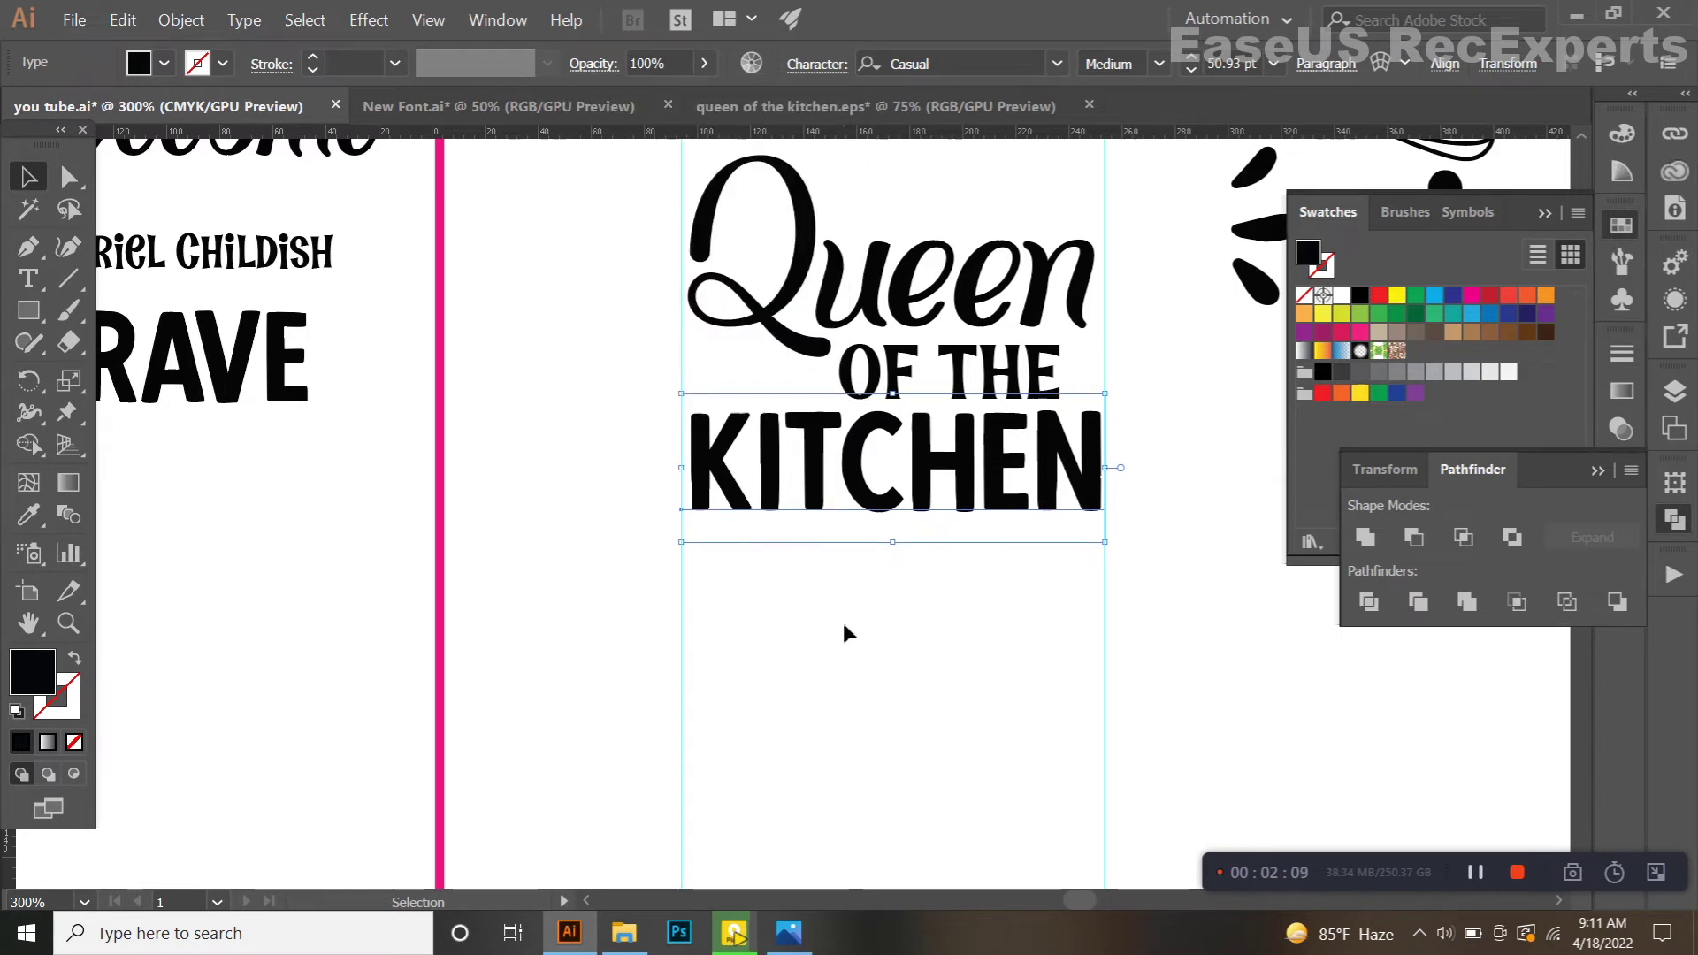
left_click_drag(801, 602, 719, 699)
left_click(718, 699)
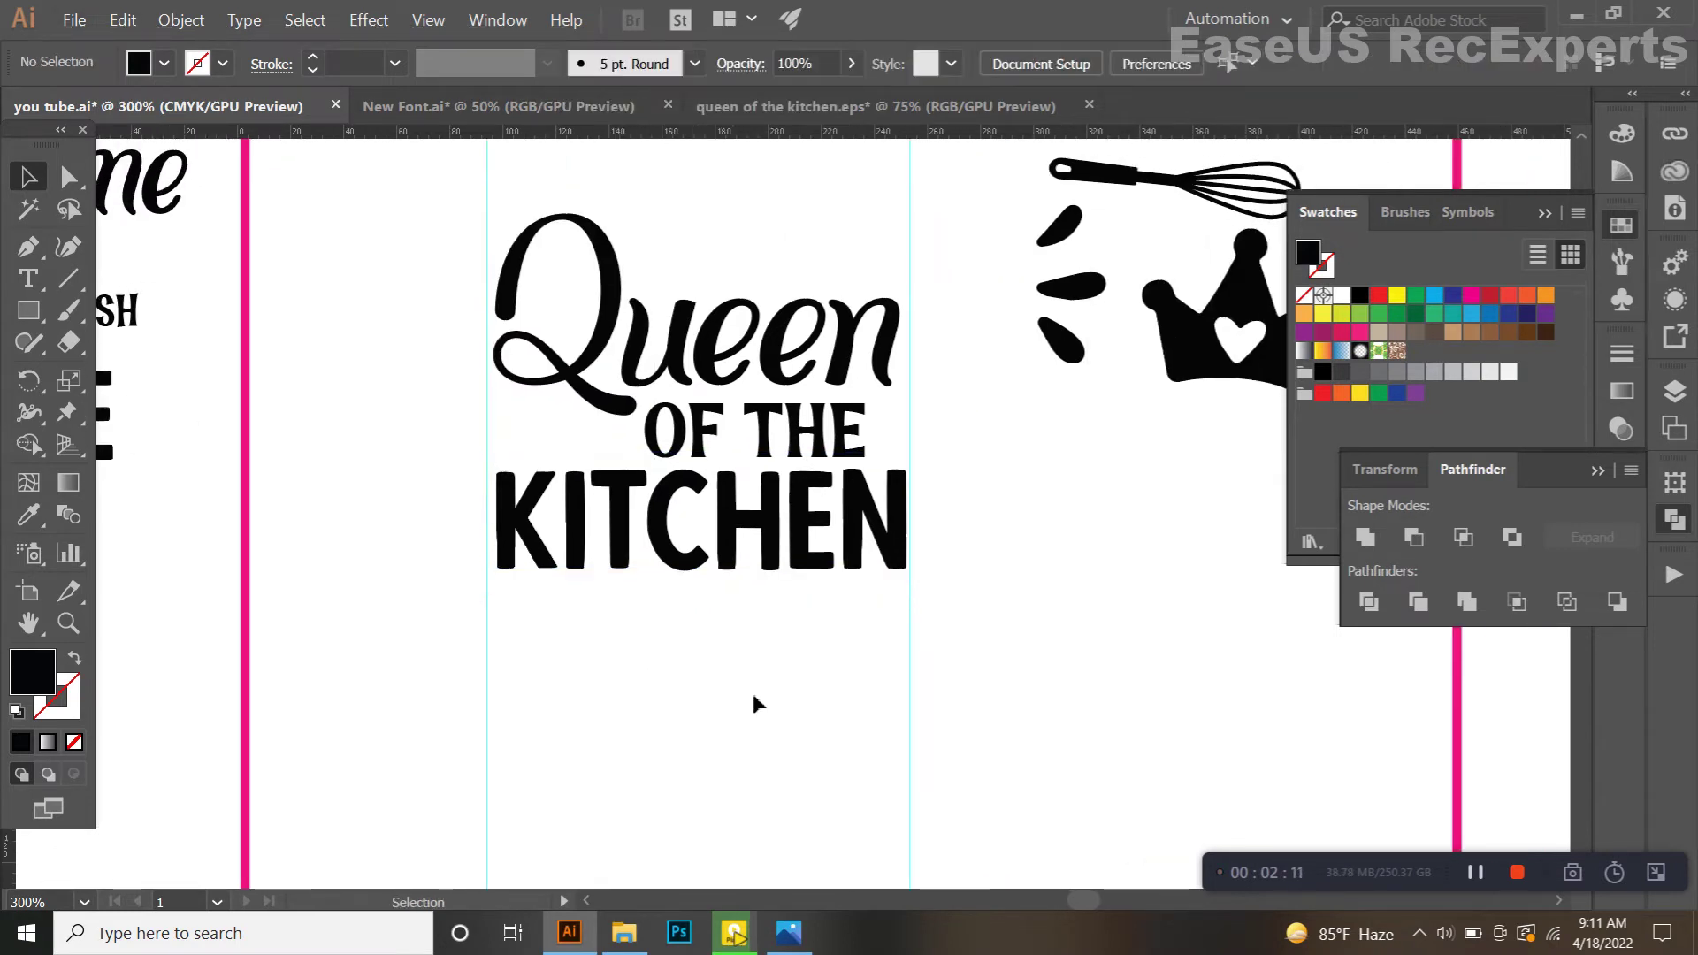
Step: Move the three accent strokes to the end of "OF THE" and scale them down to fit inside the guide
left_click_drag(1041, 476, 981, 536)
scroll(690, 481, "up", 1)
left_click(702, 491)
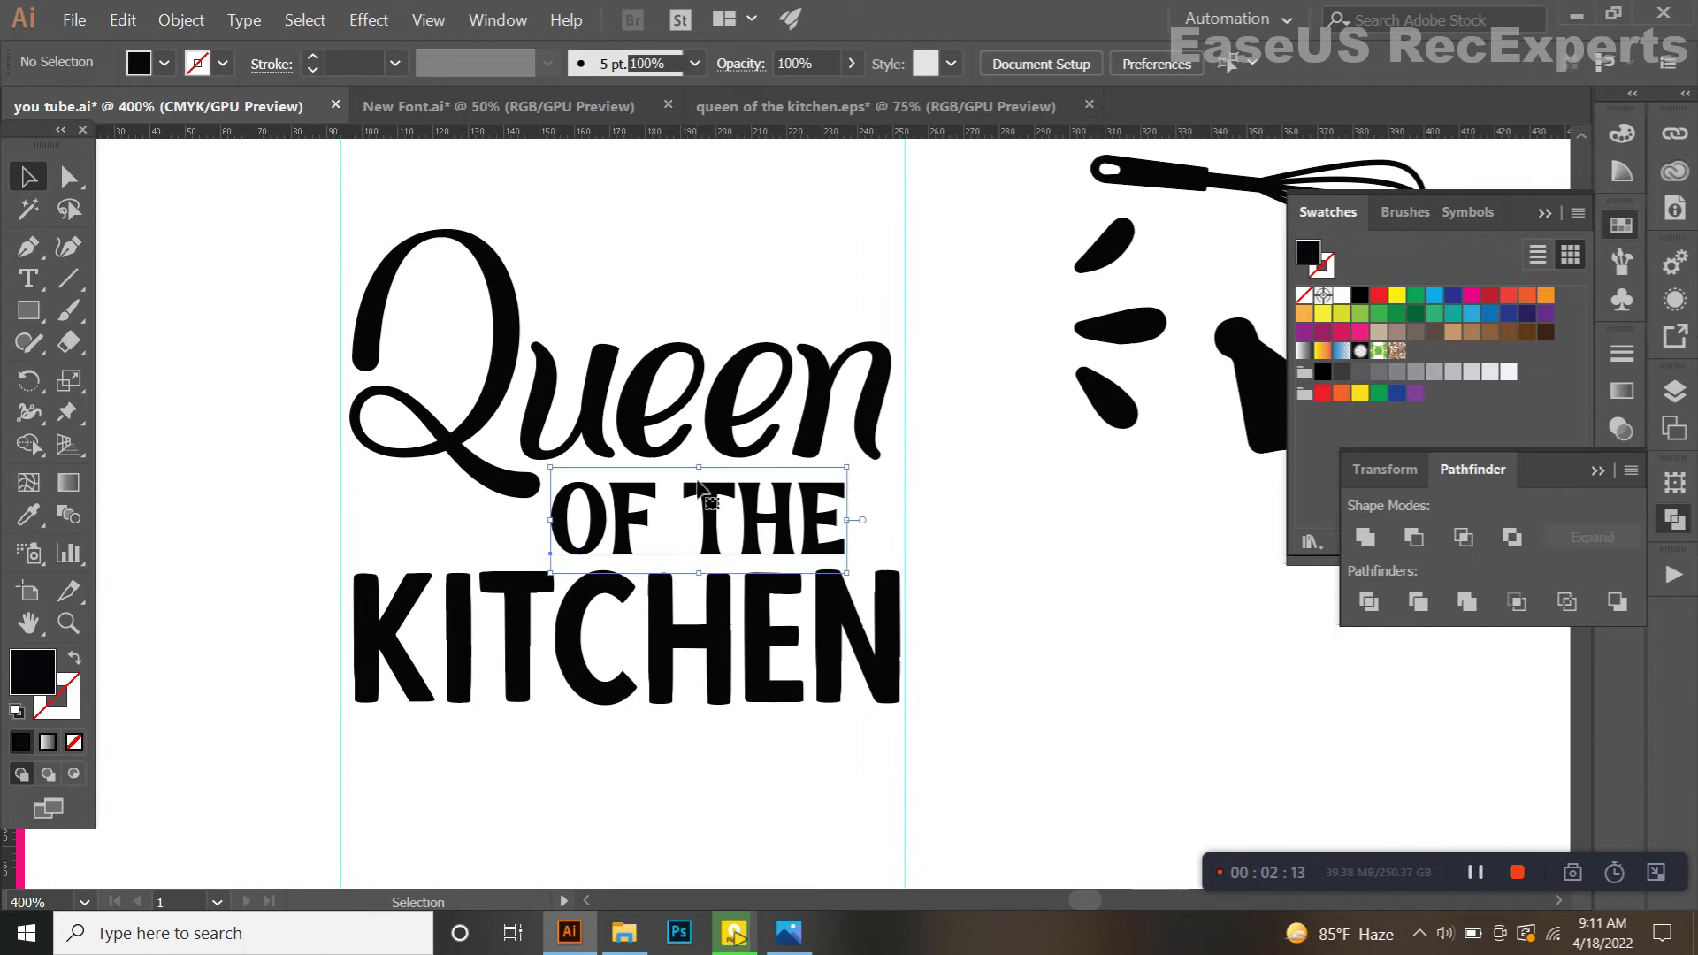
scroll(702, 485, "up", 1)
left_click(1053, 562)
scroll(1052, 564, "down", 1)
left_click_drag(1173, 577, 912, 546)
left_click_drag(1005, 337, 892, 496)
left_click_drag(906, 614, 888, 558)
scroll(855, 532, "up", 2)
left_click_drag(866, 489, 650, 492)
key("Down")
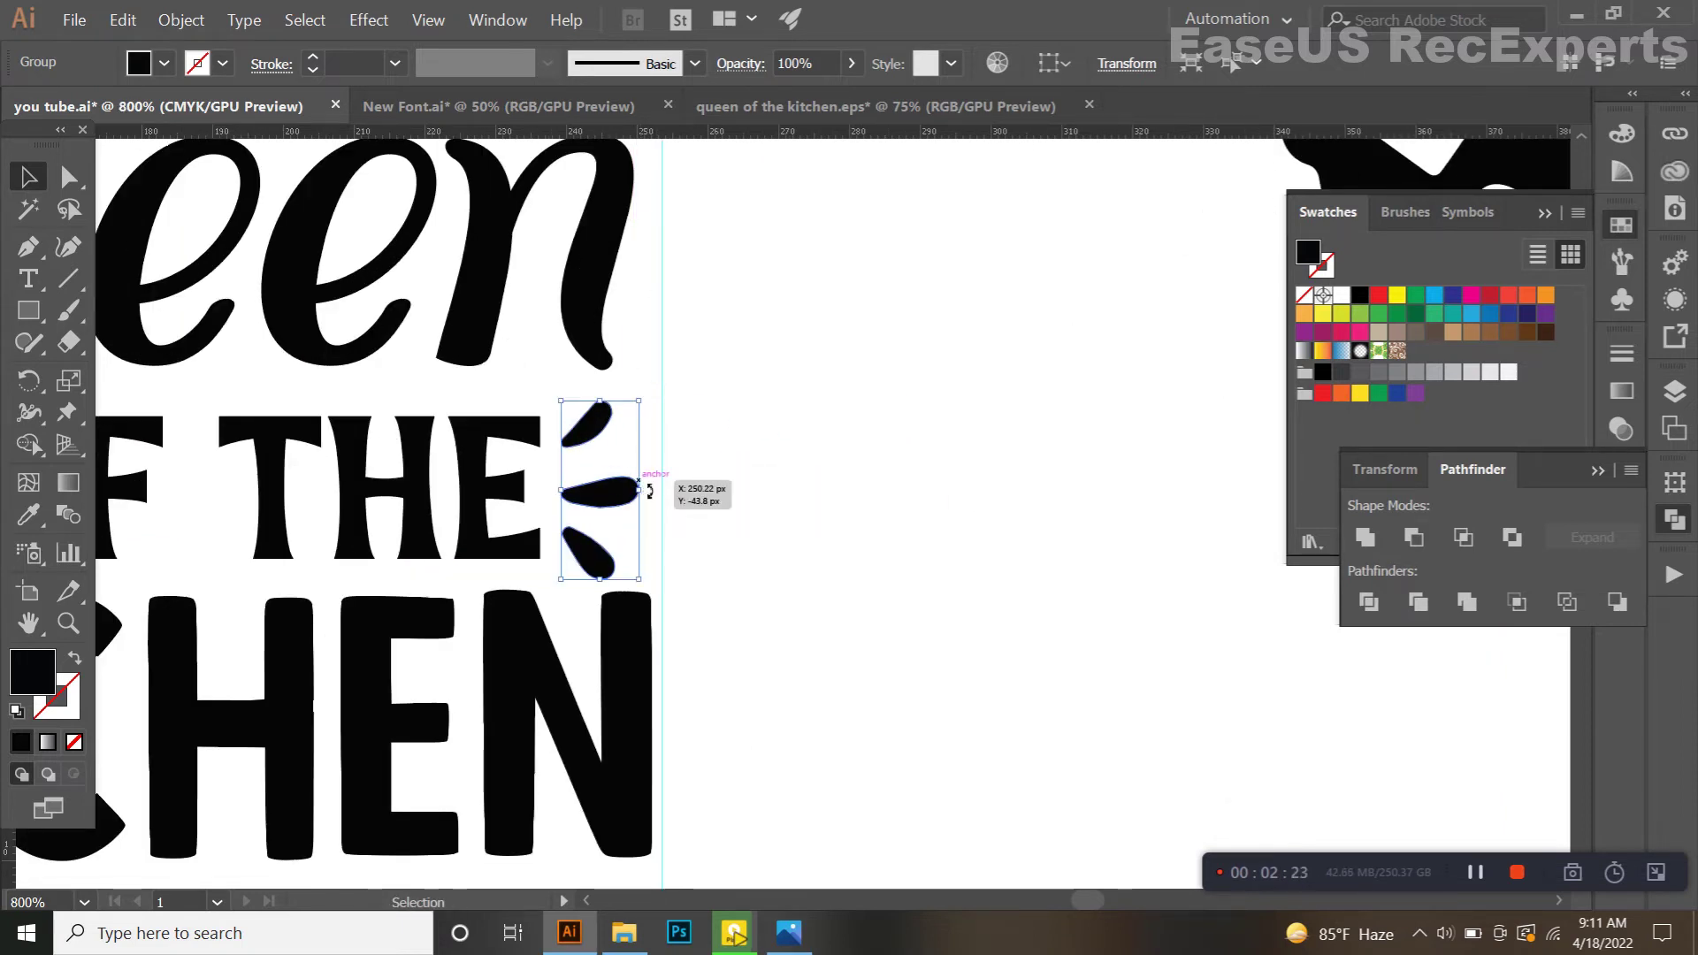
scroll(626, 486, "down", 3)
left_click_drag(754, 520, 947, 531)
left_click(944, 535)
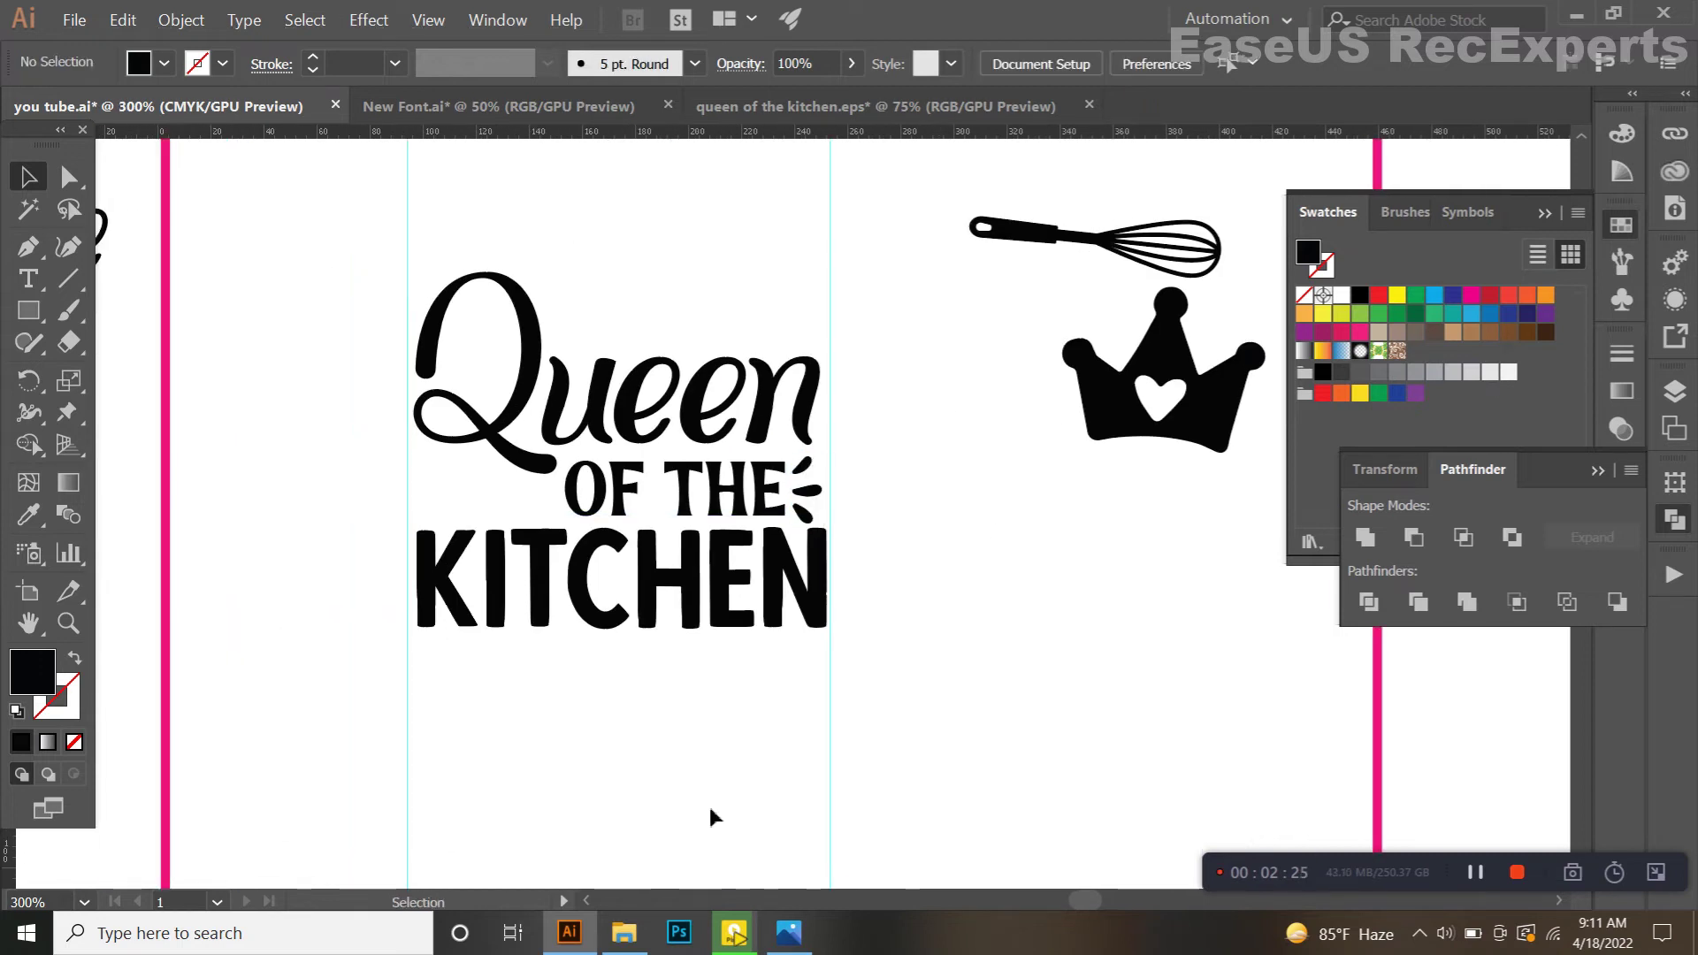
Step: Switch to PotPlayer, change to another song, and return to the Illustrator document
left_click(741, 924)
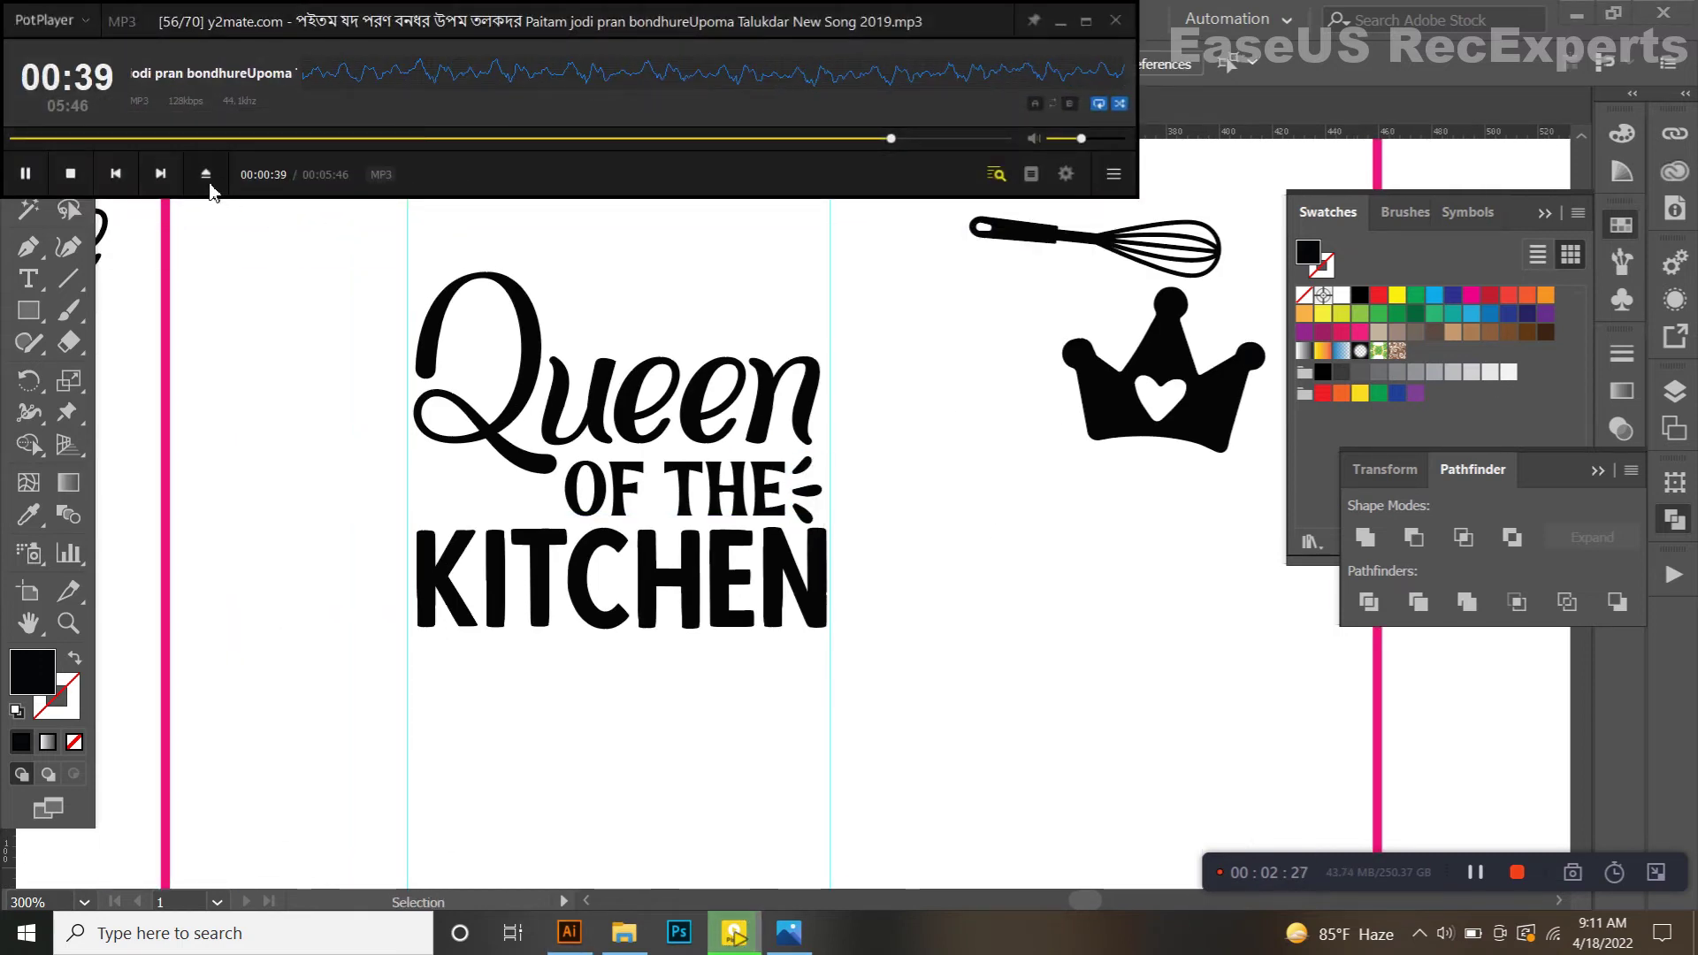
left_click(210, 185)
double_click(371, 218)
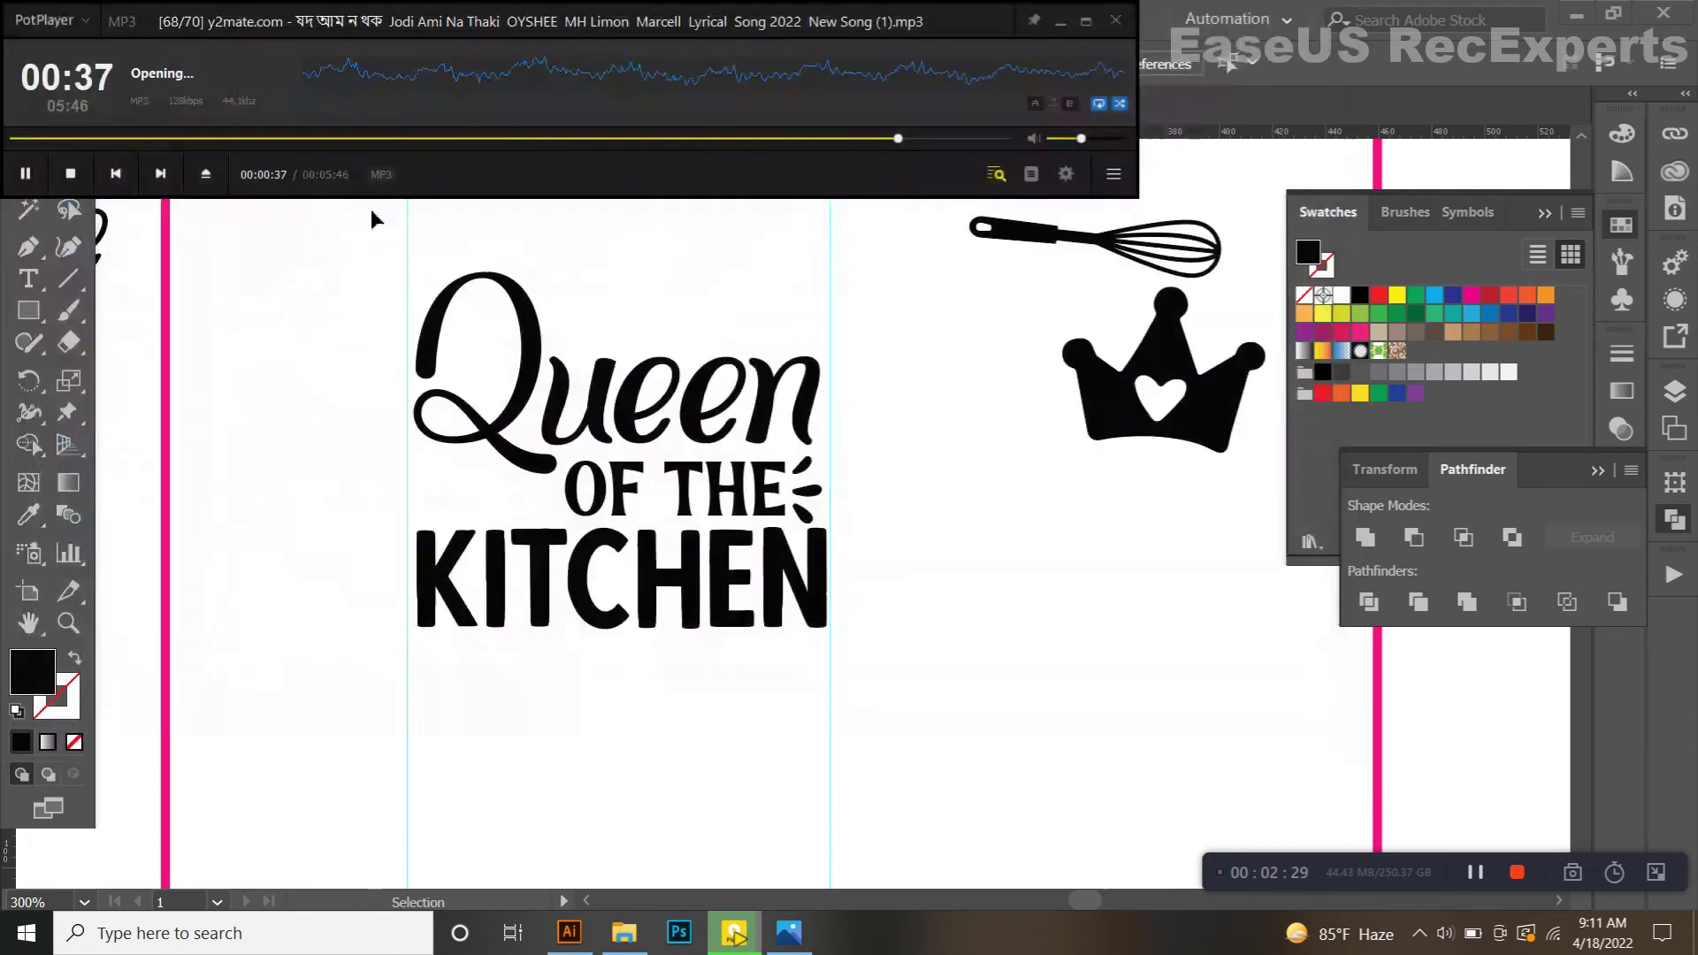
left_click(931, 216)
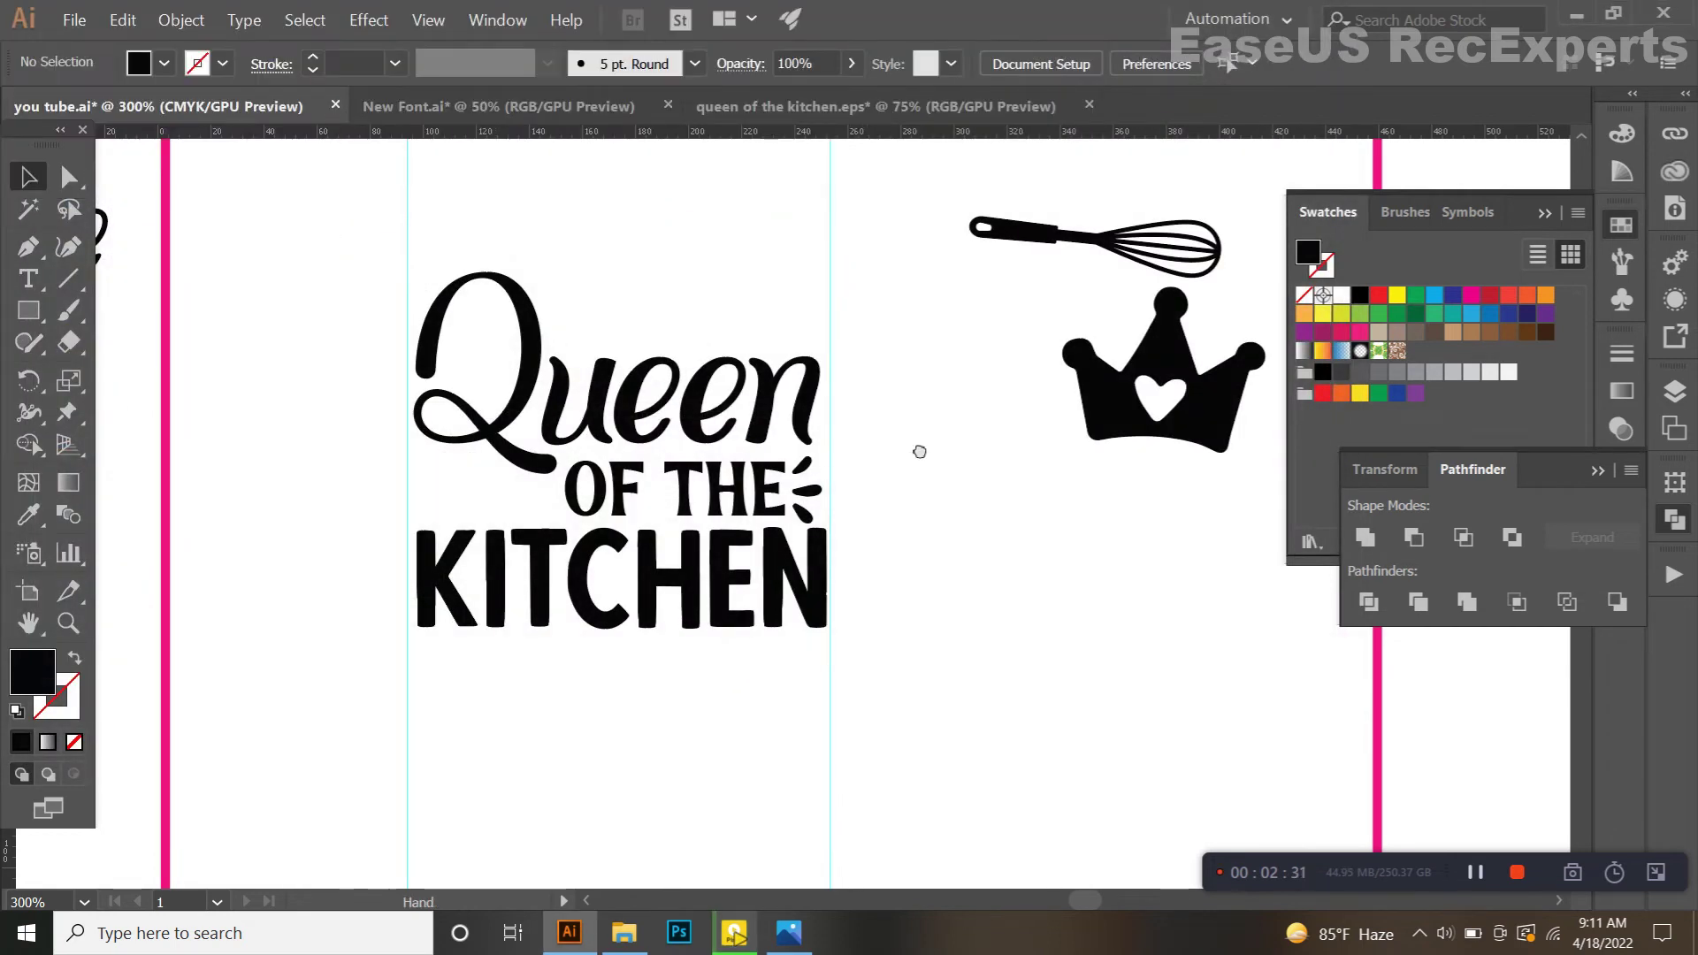
Step: Place the whisk in front of "OF THE" and scale it to fit between "Queen" and "KITCHEN"
left_click_drag(947, 443, 990, 436)
left_click_drag(1078, 239, 500, 480)
scroll(500, 480, "up", 2)
left_click_drag(874, 511, 310, 504)
scroll(641, 507, "up", 2)
left_click_drag(457, 469, 761, 516)
scroll(678, 511, "down", 2)
left_click(786, 760)
scroll(756, 678, "down", 2)
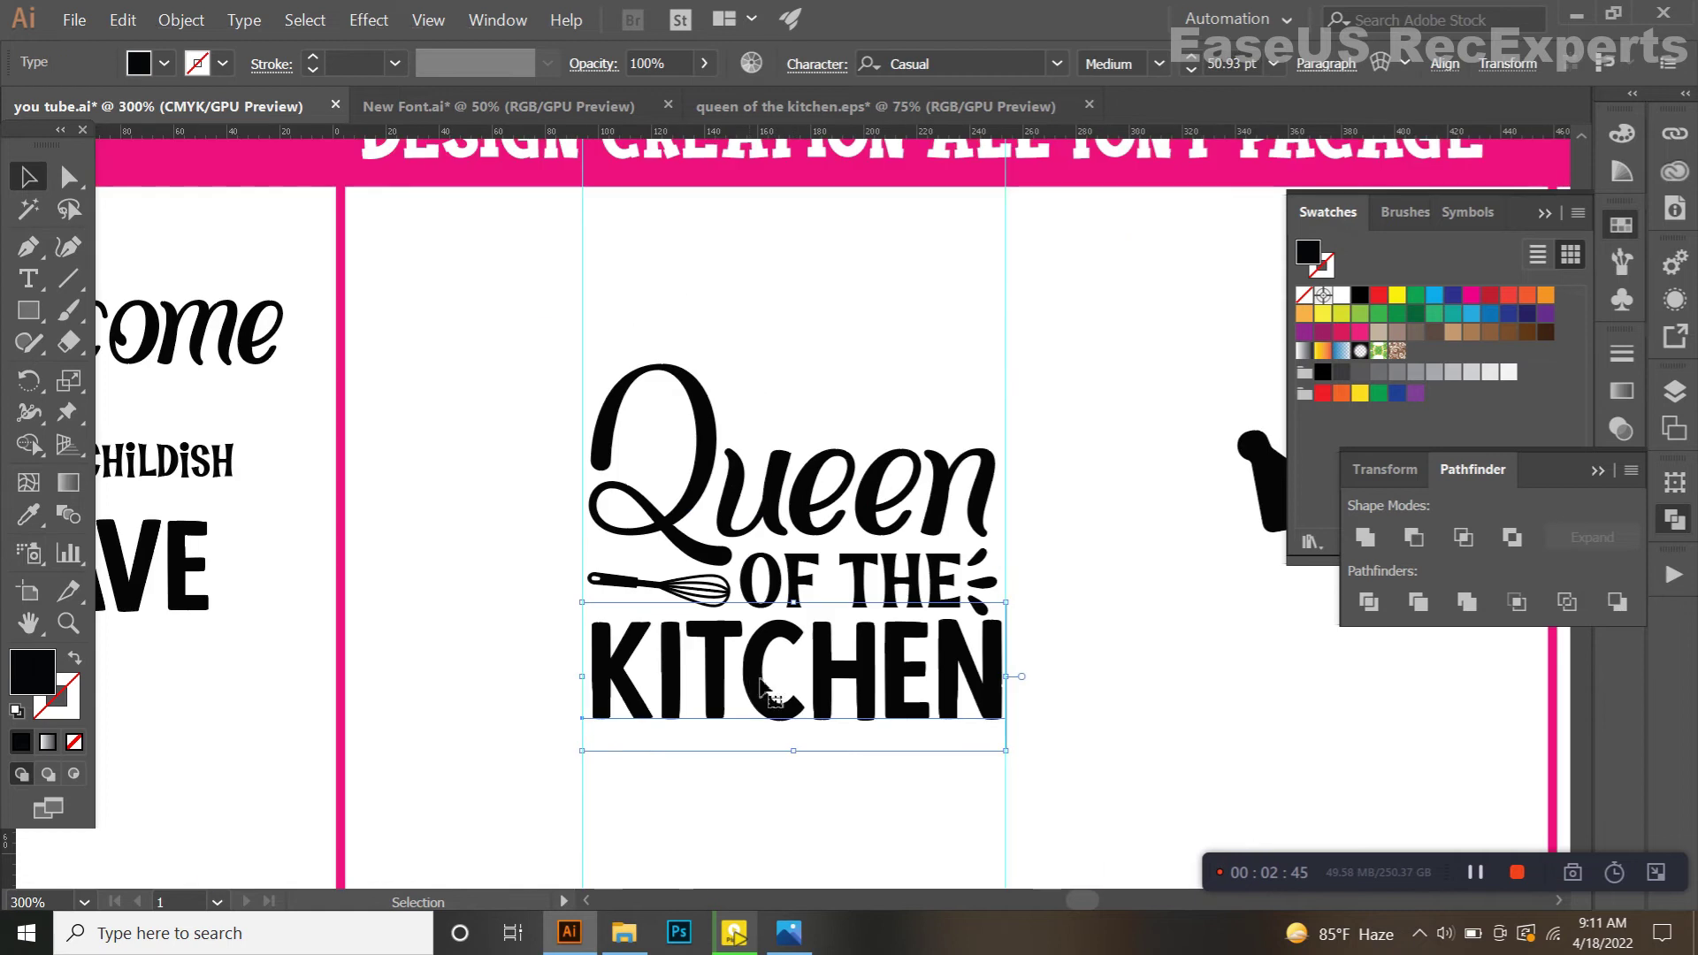
Step: Move the crown above the "ueen" letters of "Queen", adjust its position and deselect it
left_click_drag(761, 680, 677, 625)
left_click(1041, 541)
left_click_drag(1196, 458, 710, 334)
key("ctrl+plus")
left_click_drag(869, 294, 891, 296)
scroll(840, 319, "down", 2)
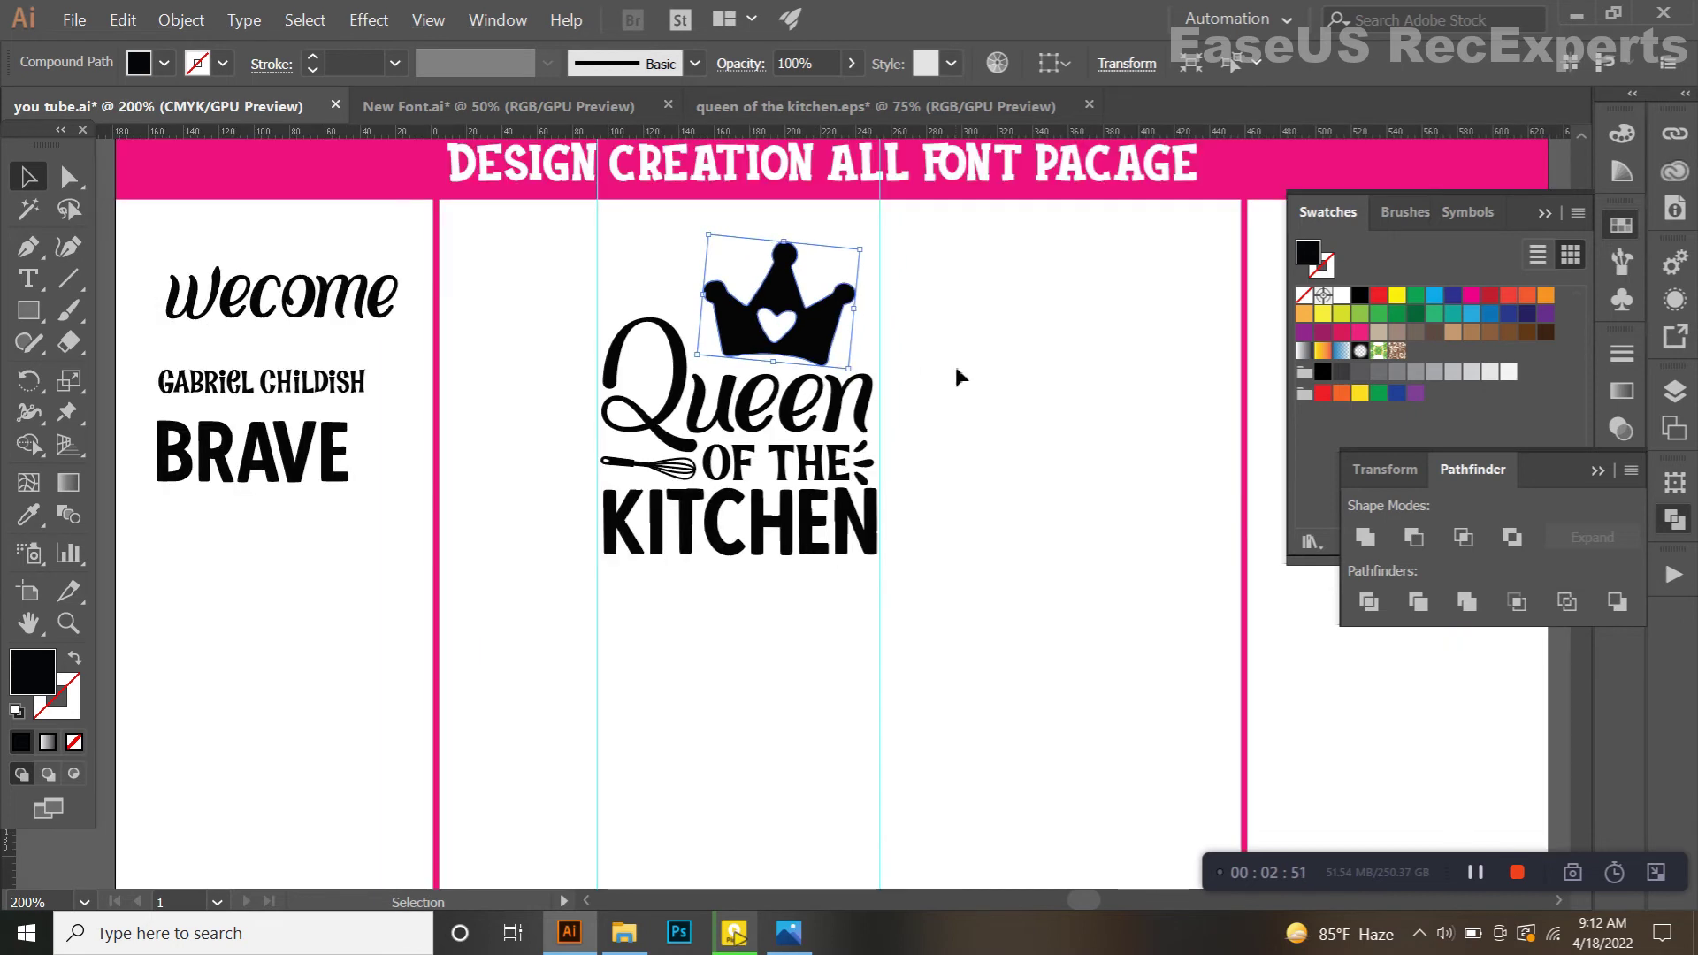
left_click(964, 380)
left_click_drag(981, 425, 1050, 427)
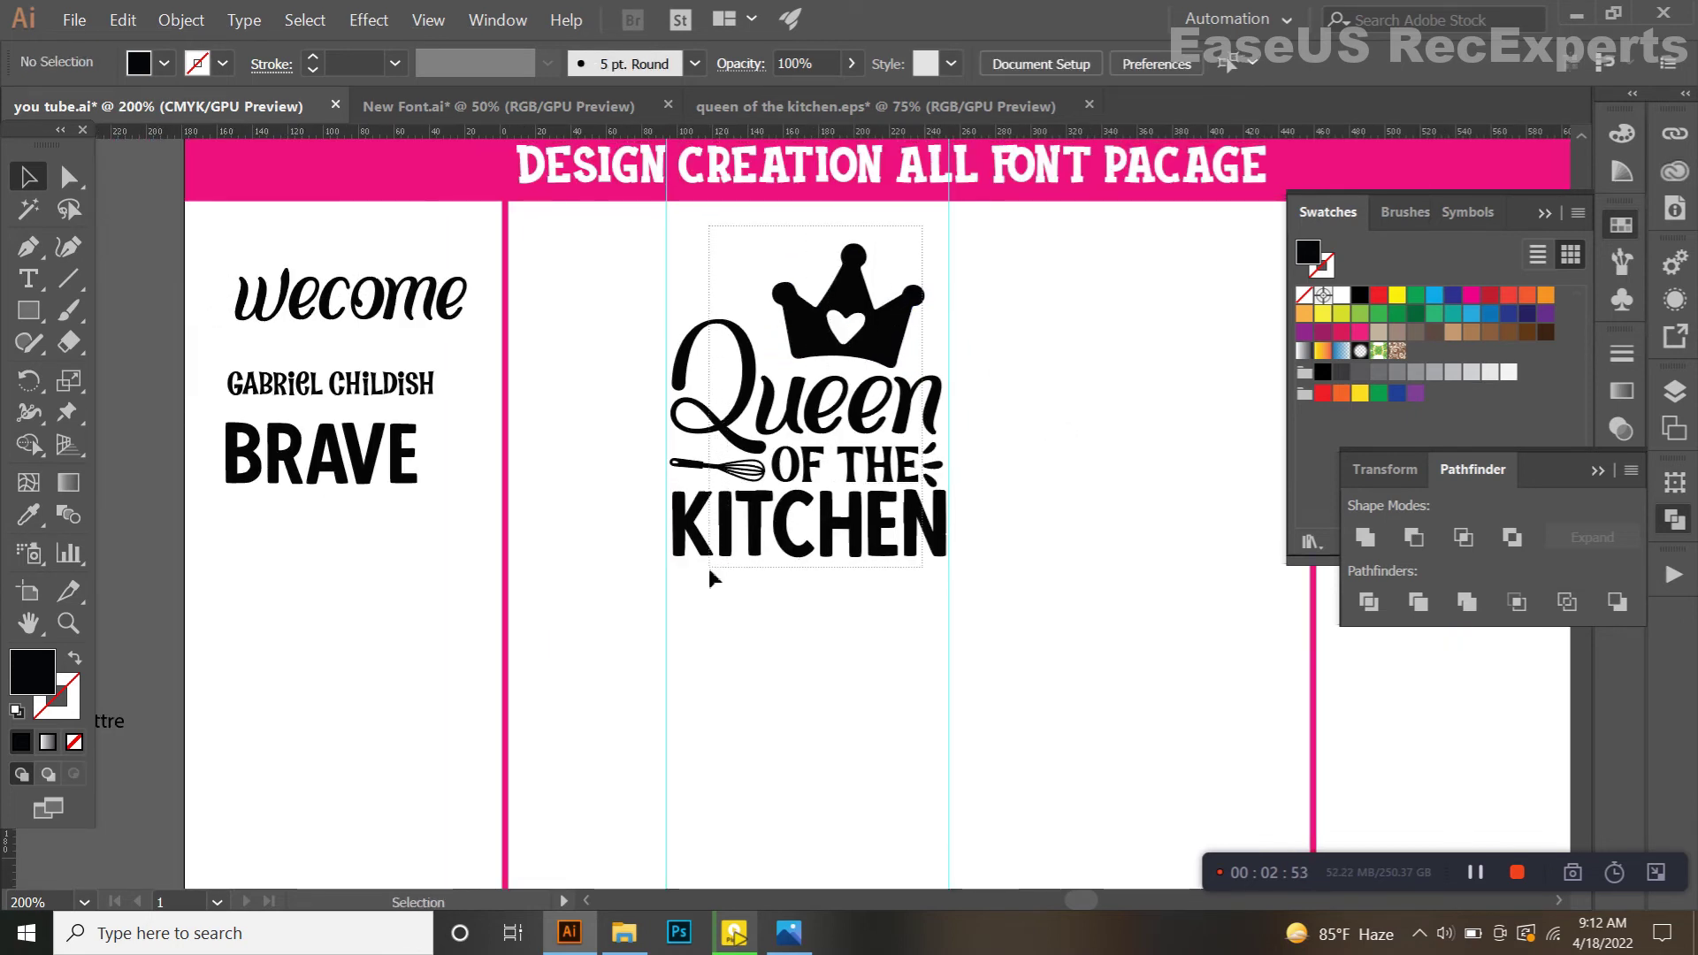
Step: Select the entire "Queen of the Kitchen" design and convert it to outlines with Expand Appearance and Expand
left_click_drag(709, 569, 709, 570)
key("ctrl+shift+o")
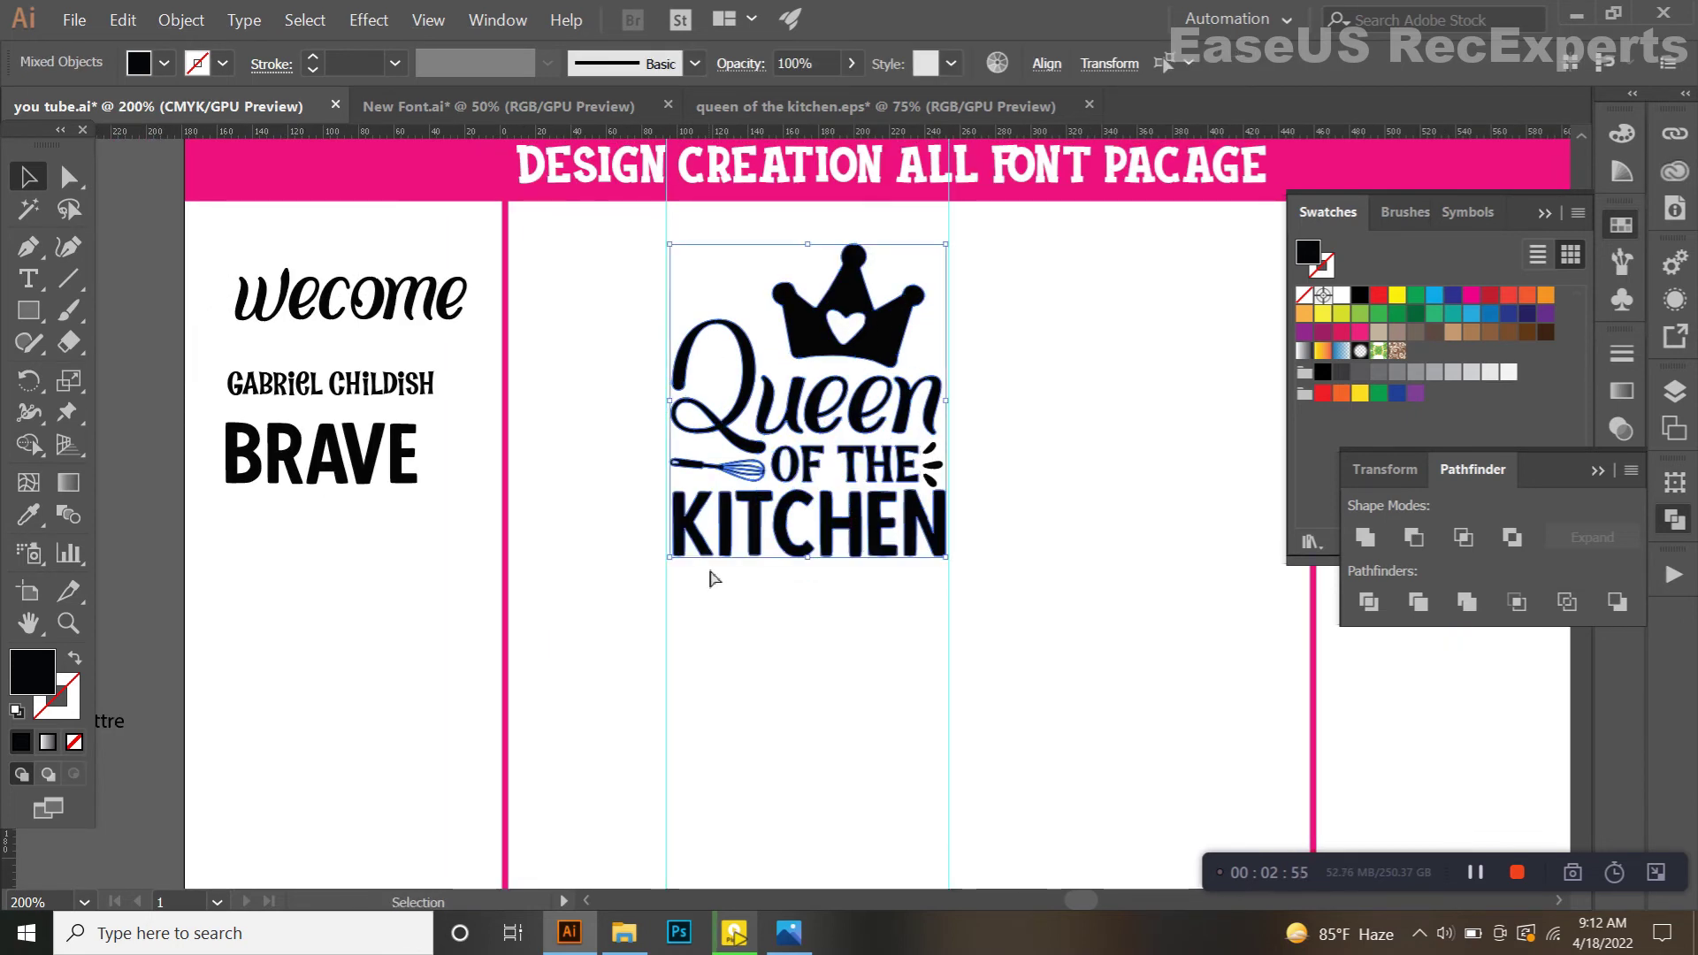
left_click(180, 19)
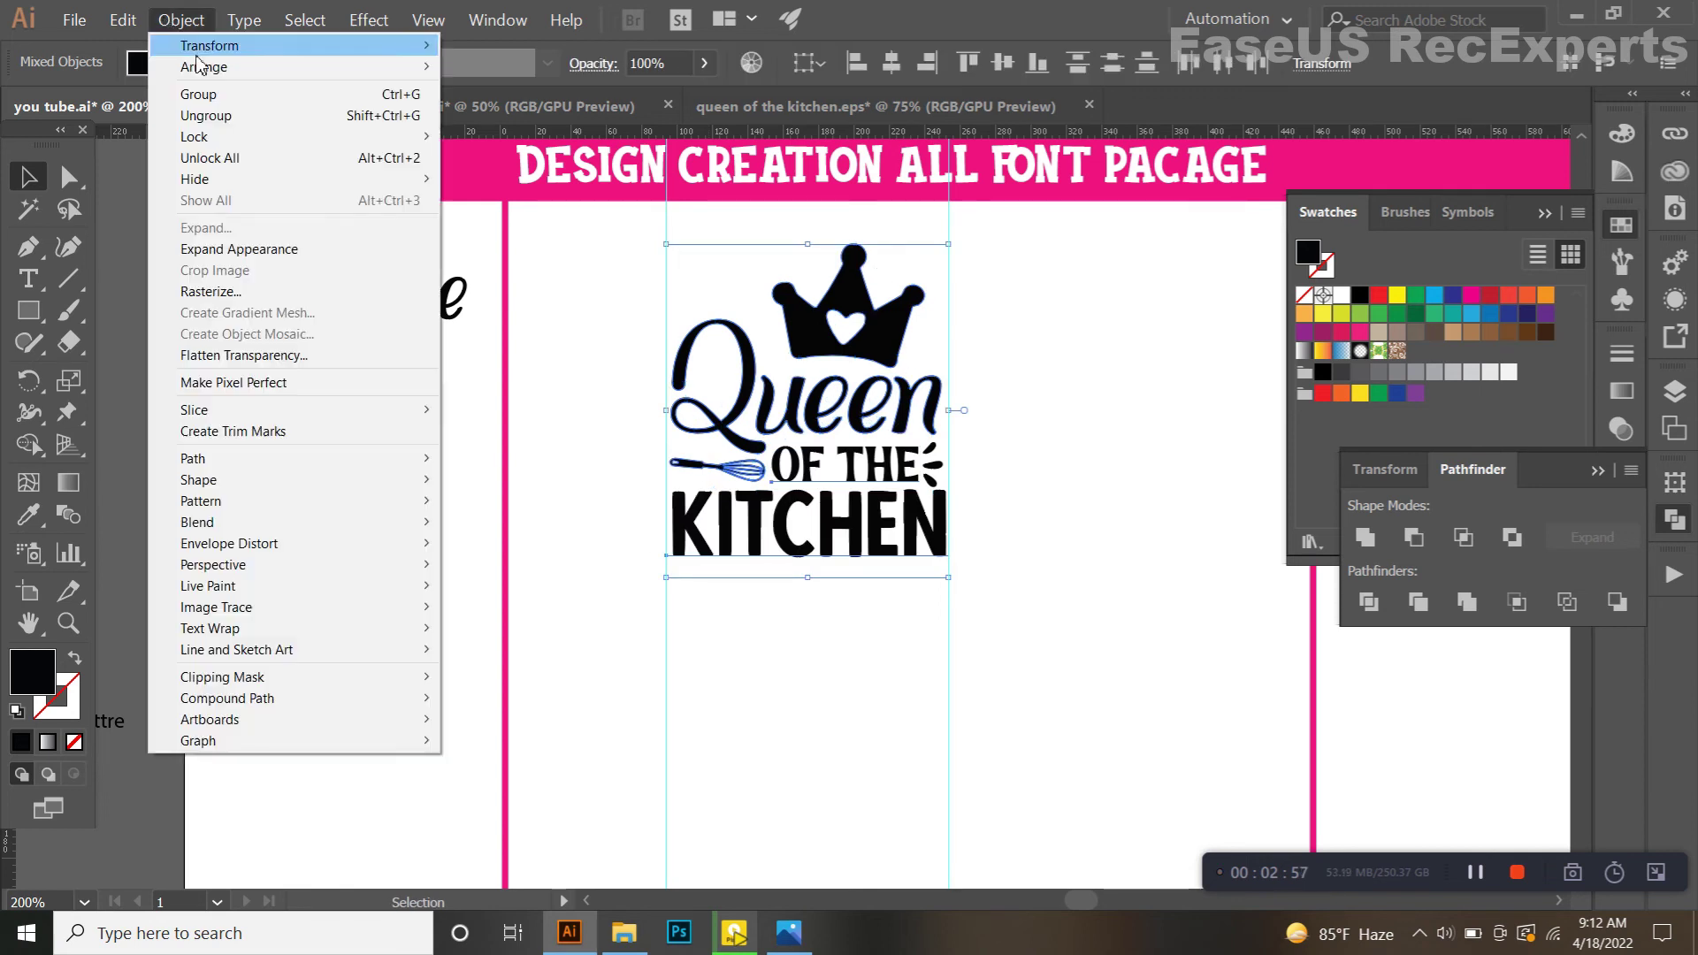
left_click(251, 250)
left_click(212, 19)
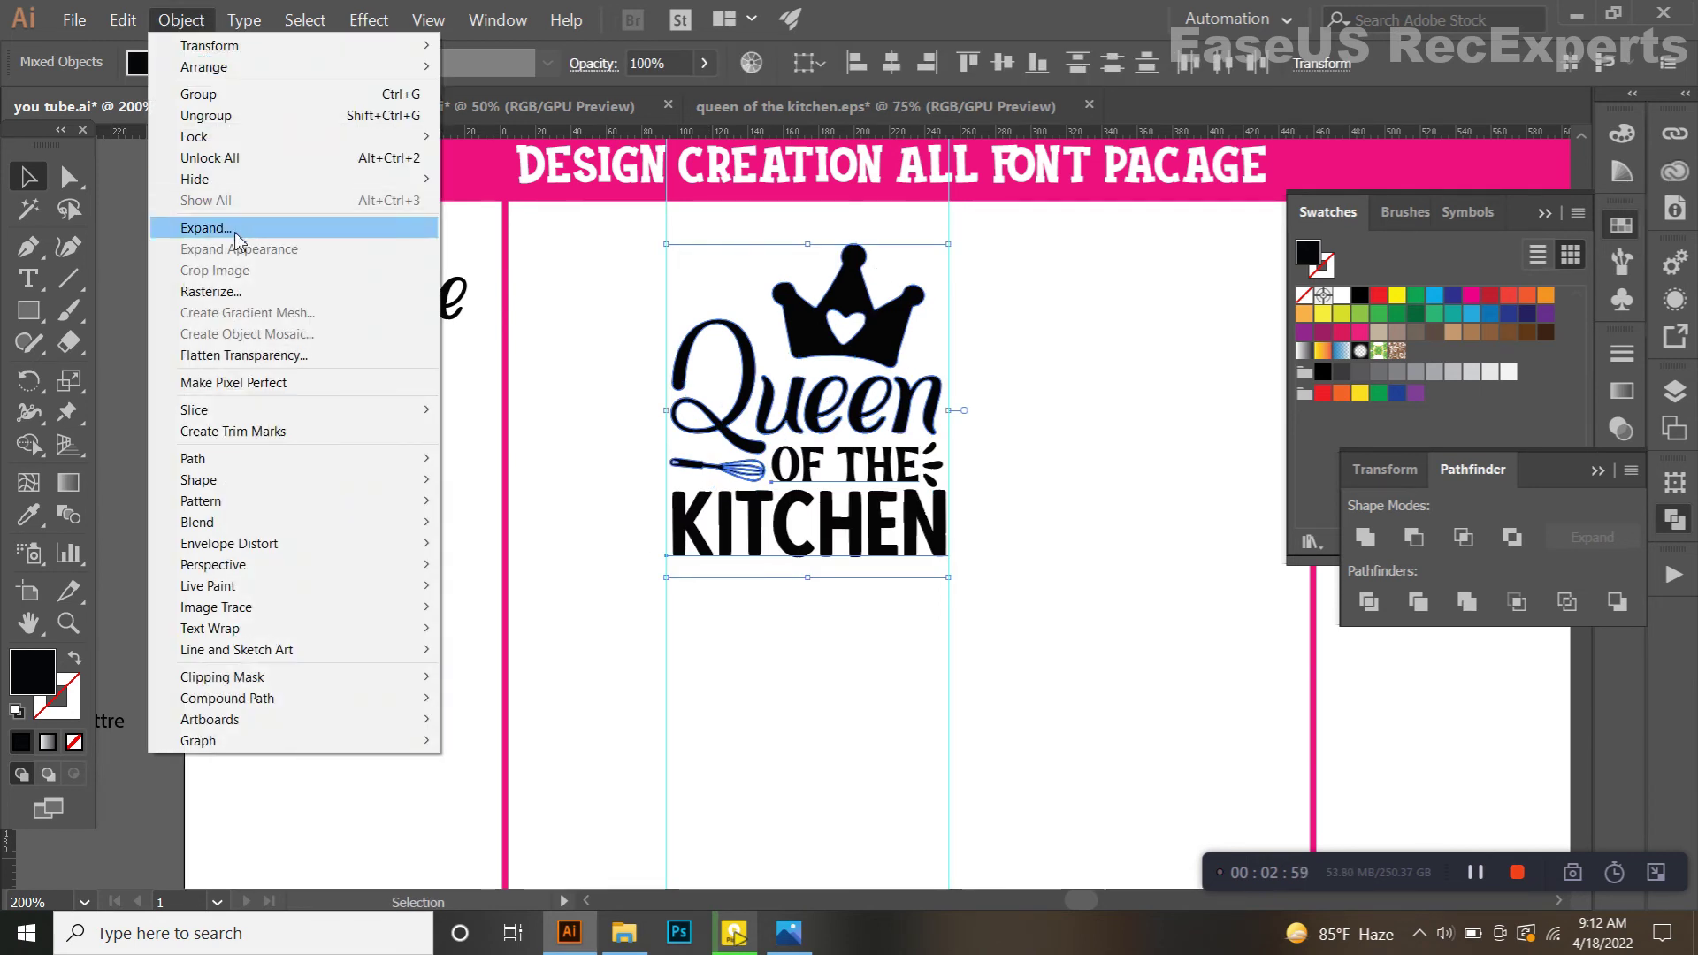
left_click(236, 232)
left_click(779, 613)
left_click(770, 681)
Step: Examine the expanded lettering, crown, whisk and accent strokes up close to check the outlined design
key("ctrl+plus")
left_click_drag(838, 635, 787, 729)
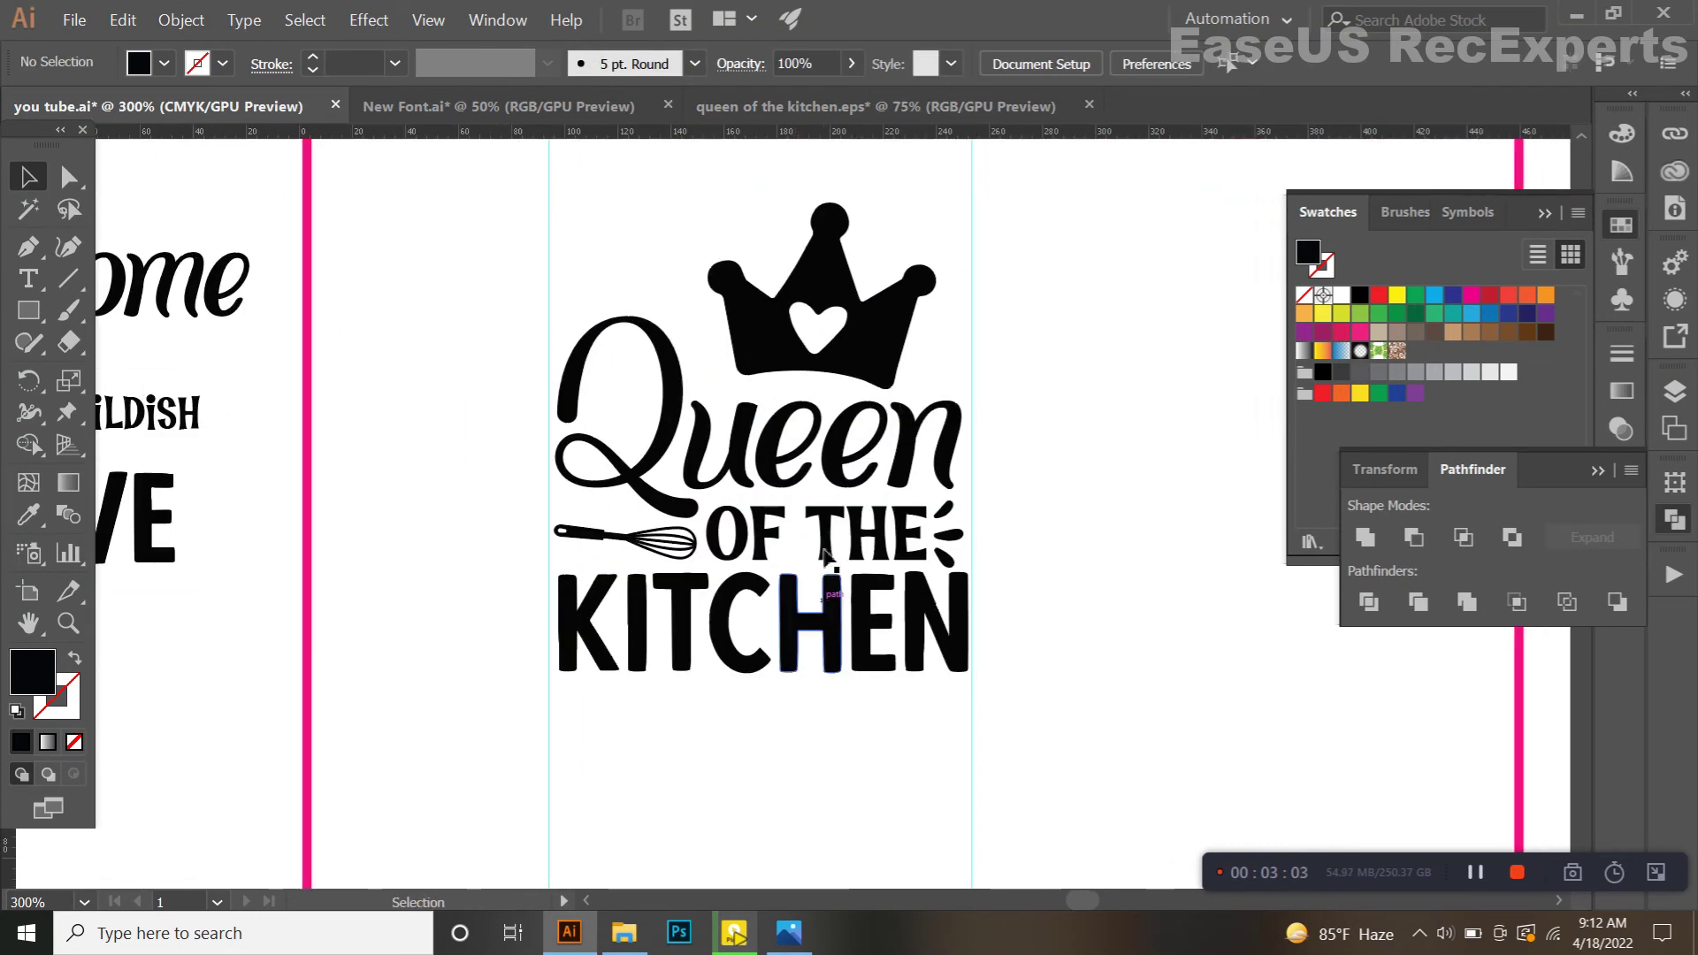
left_click(674, 643)
left_click(29, 514)
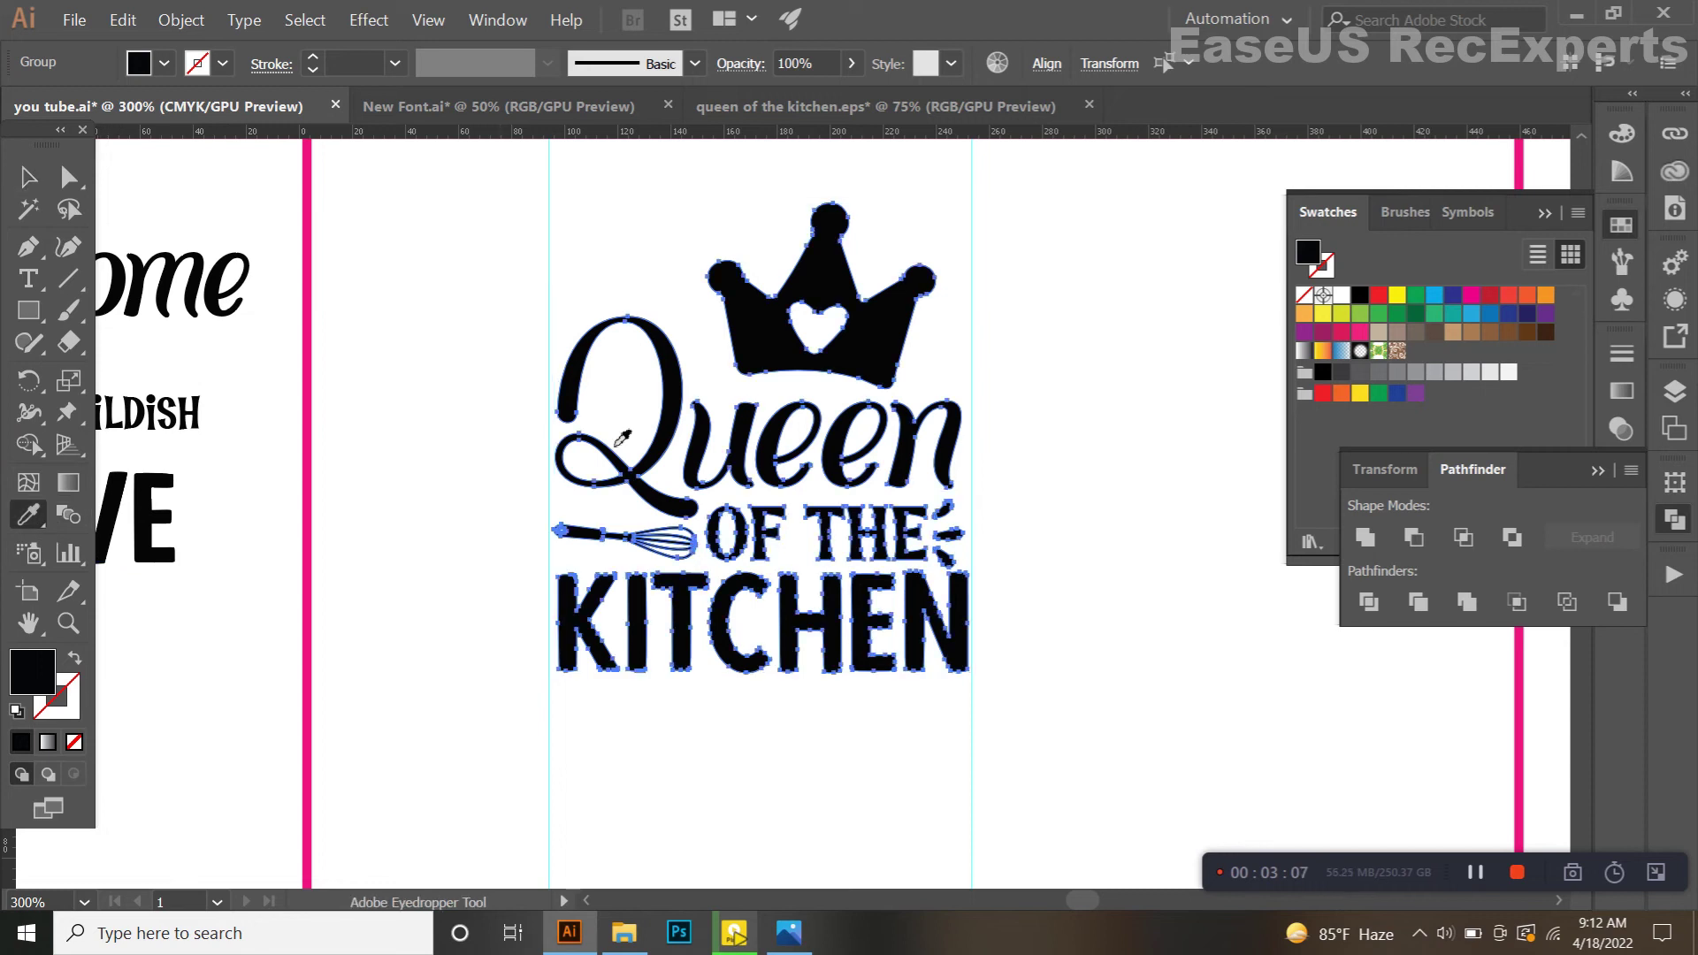
left_click(29, 182)
left_click(410, 274)
left_click(771, 462)
left_click(1269, 596)
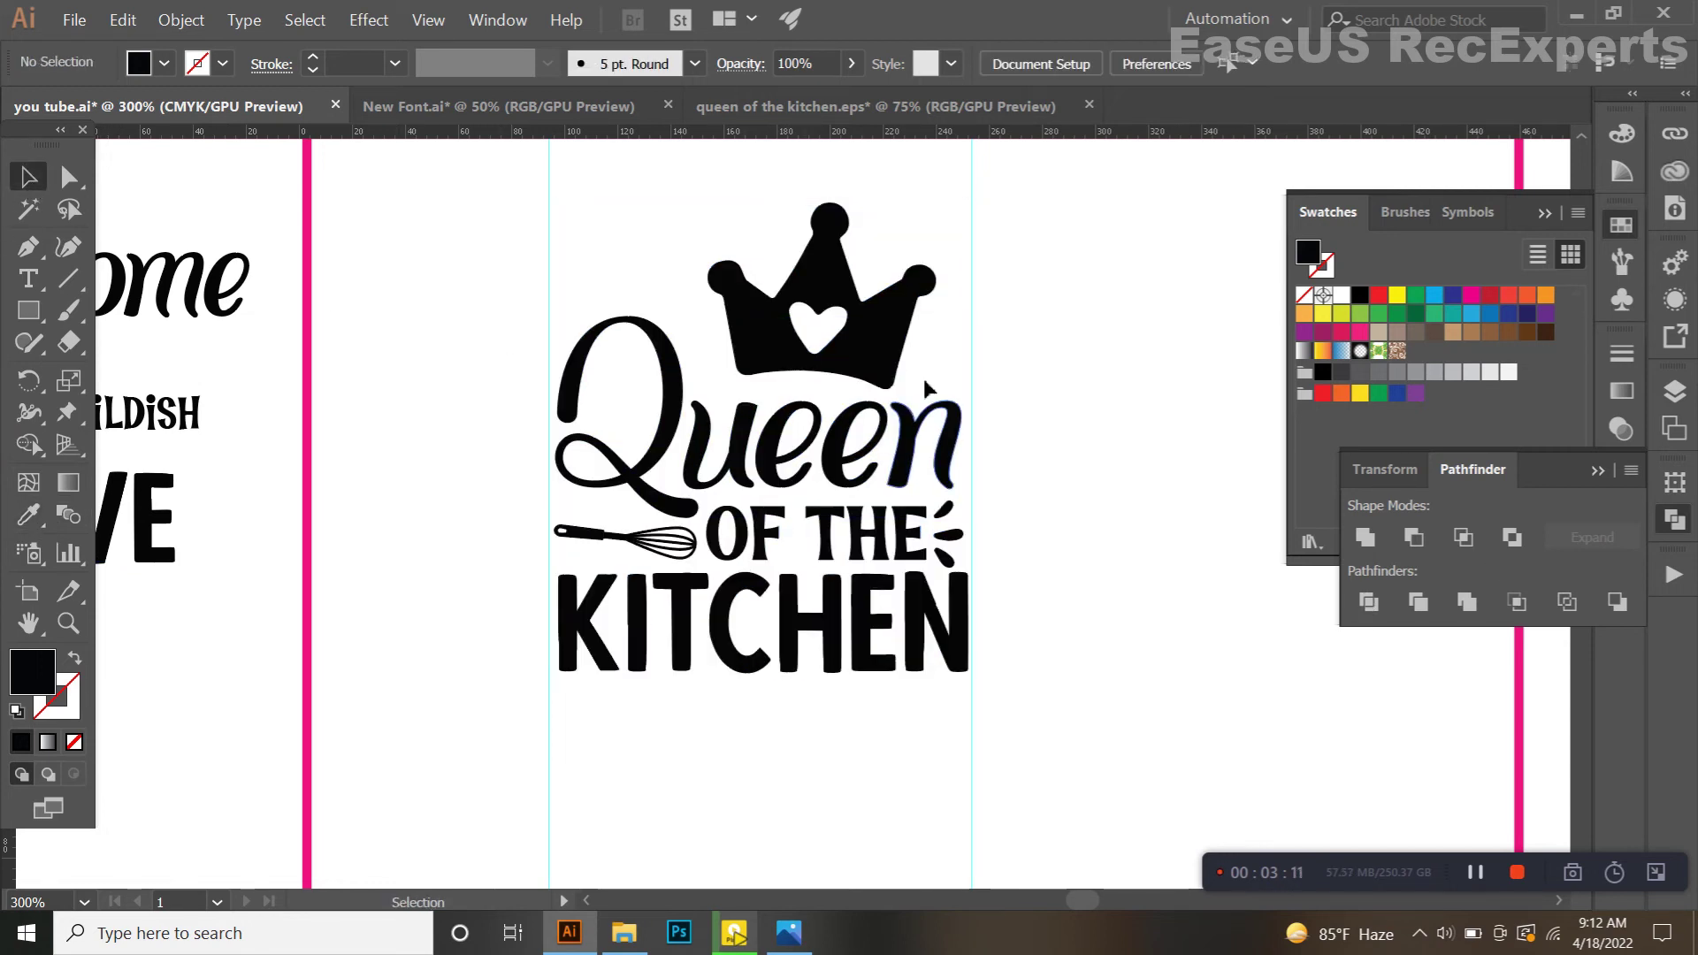
left_click(691, 670)
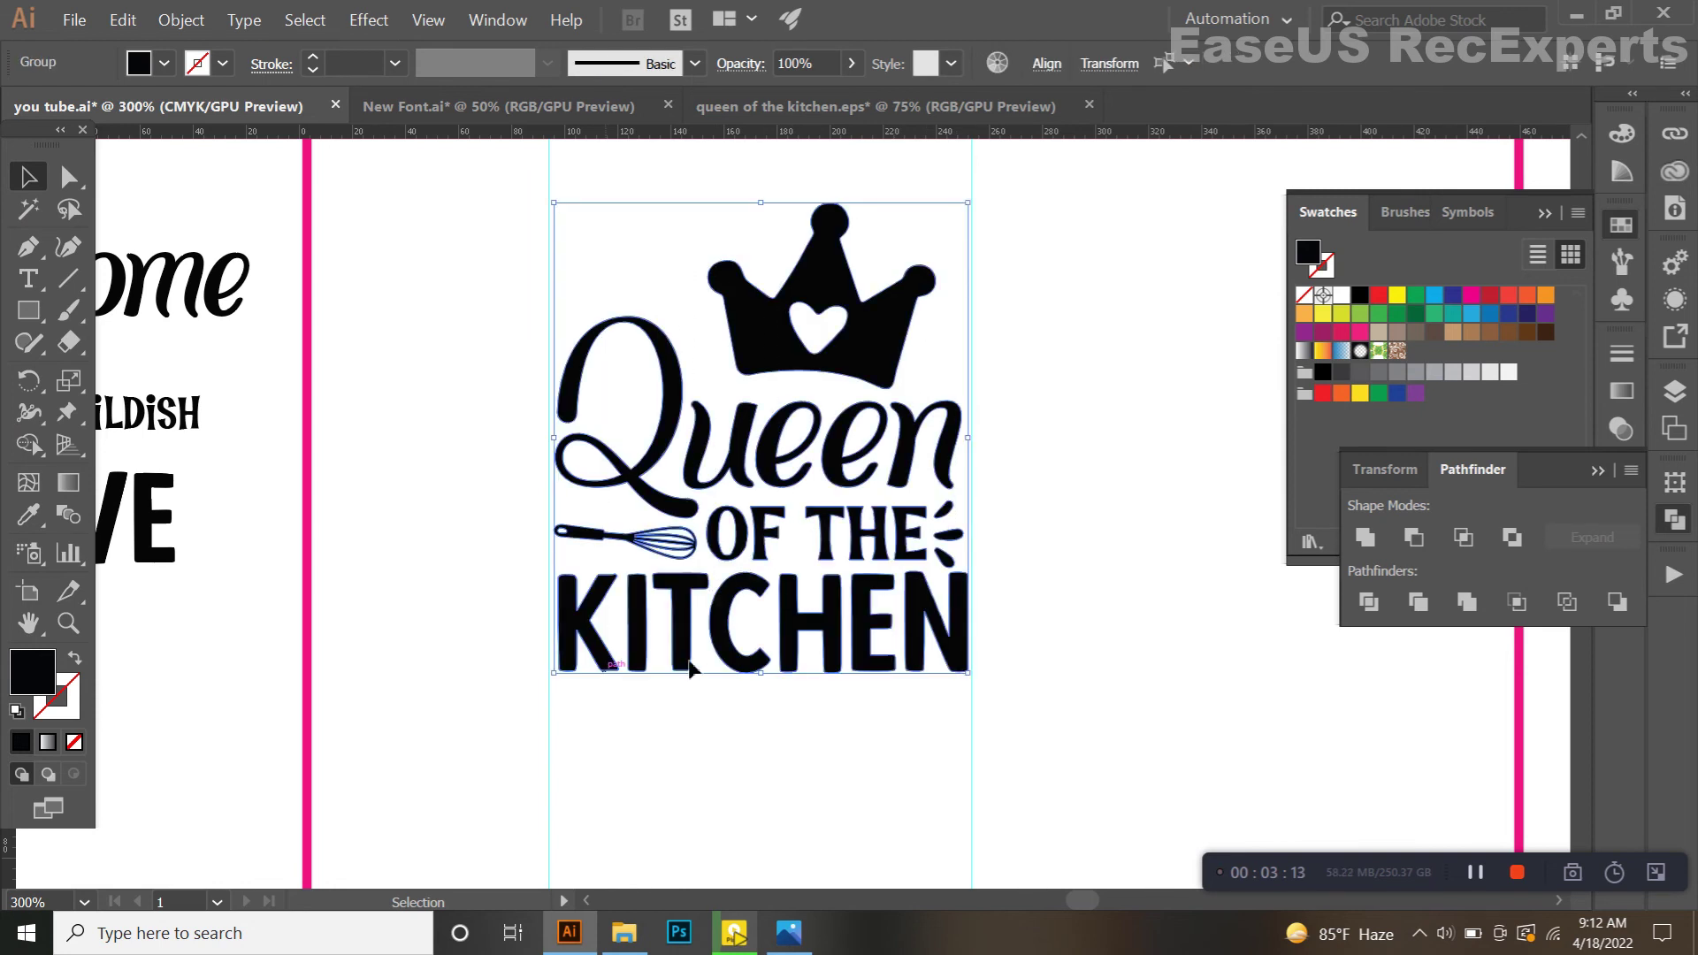
left_click(756, 755)
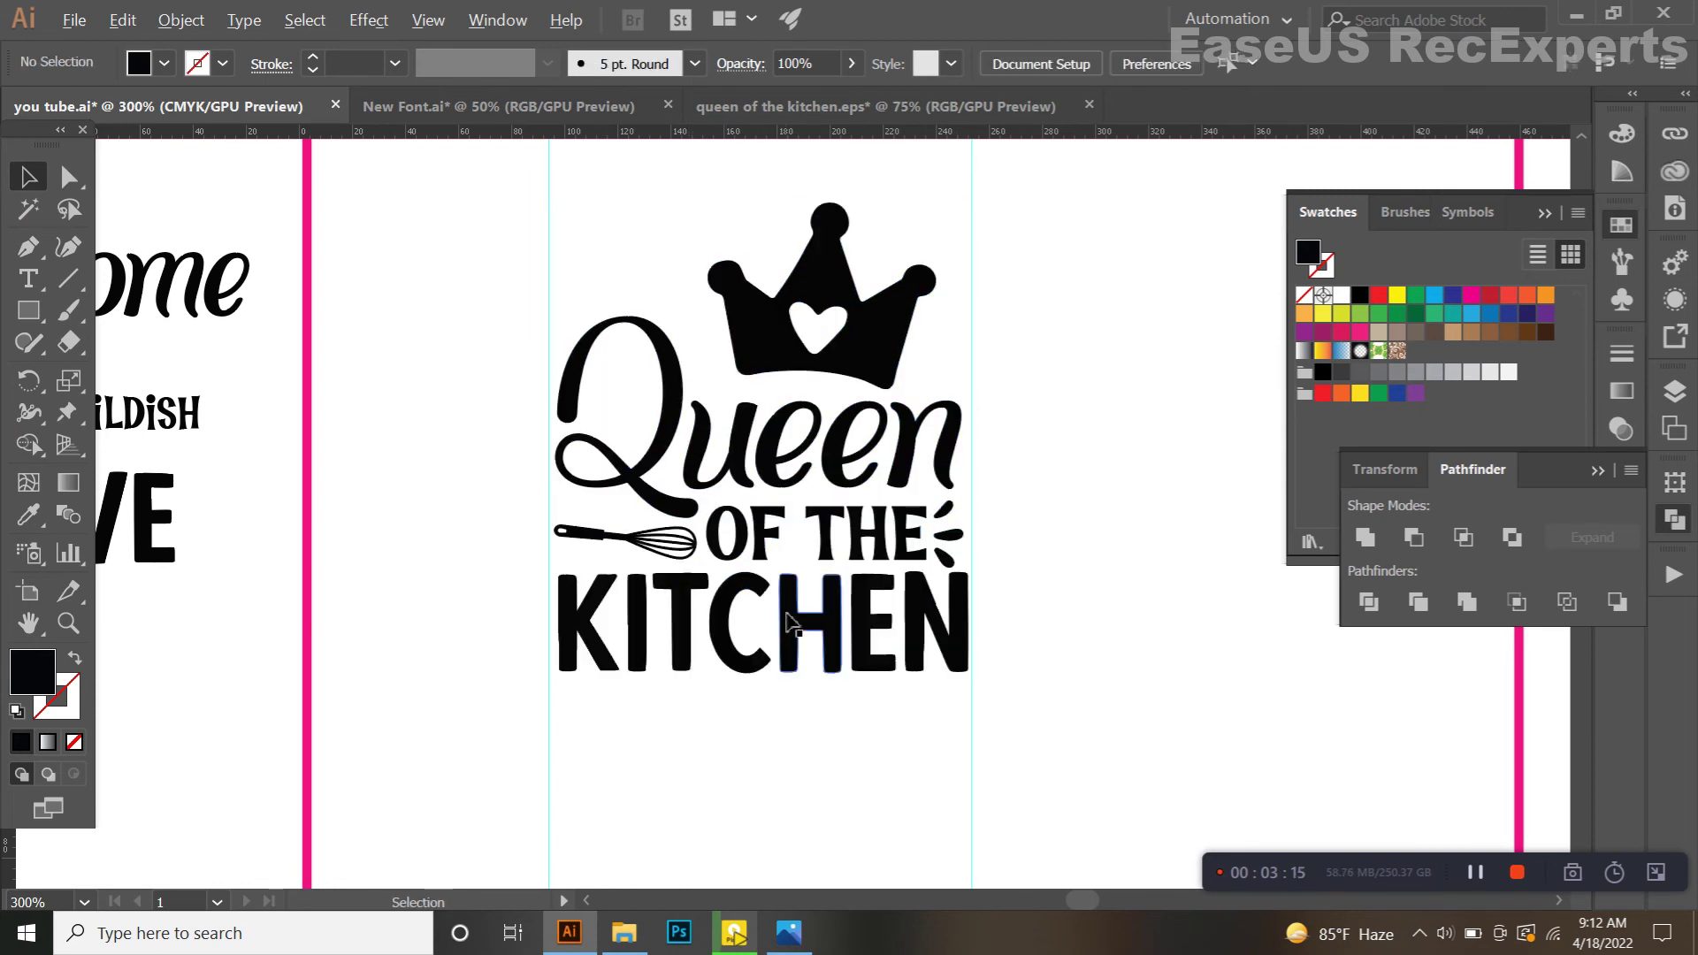
scroll(807, 598, "up", 1)
left_click_drag(806, 598, 798, 699)
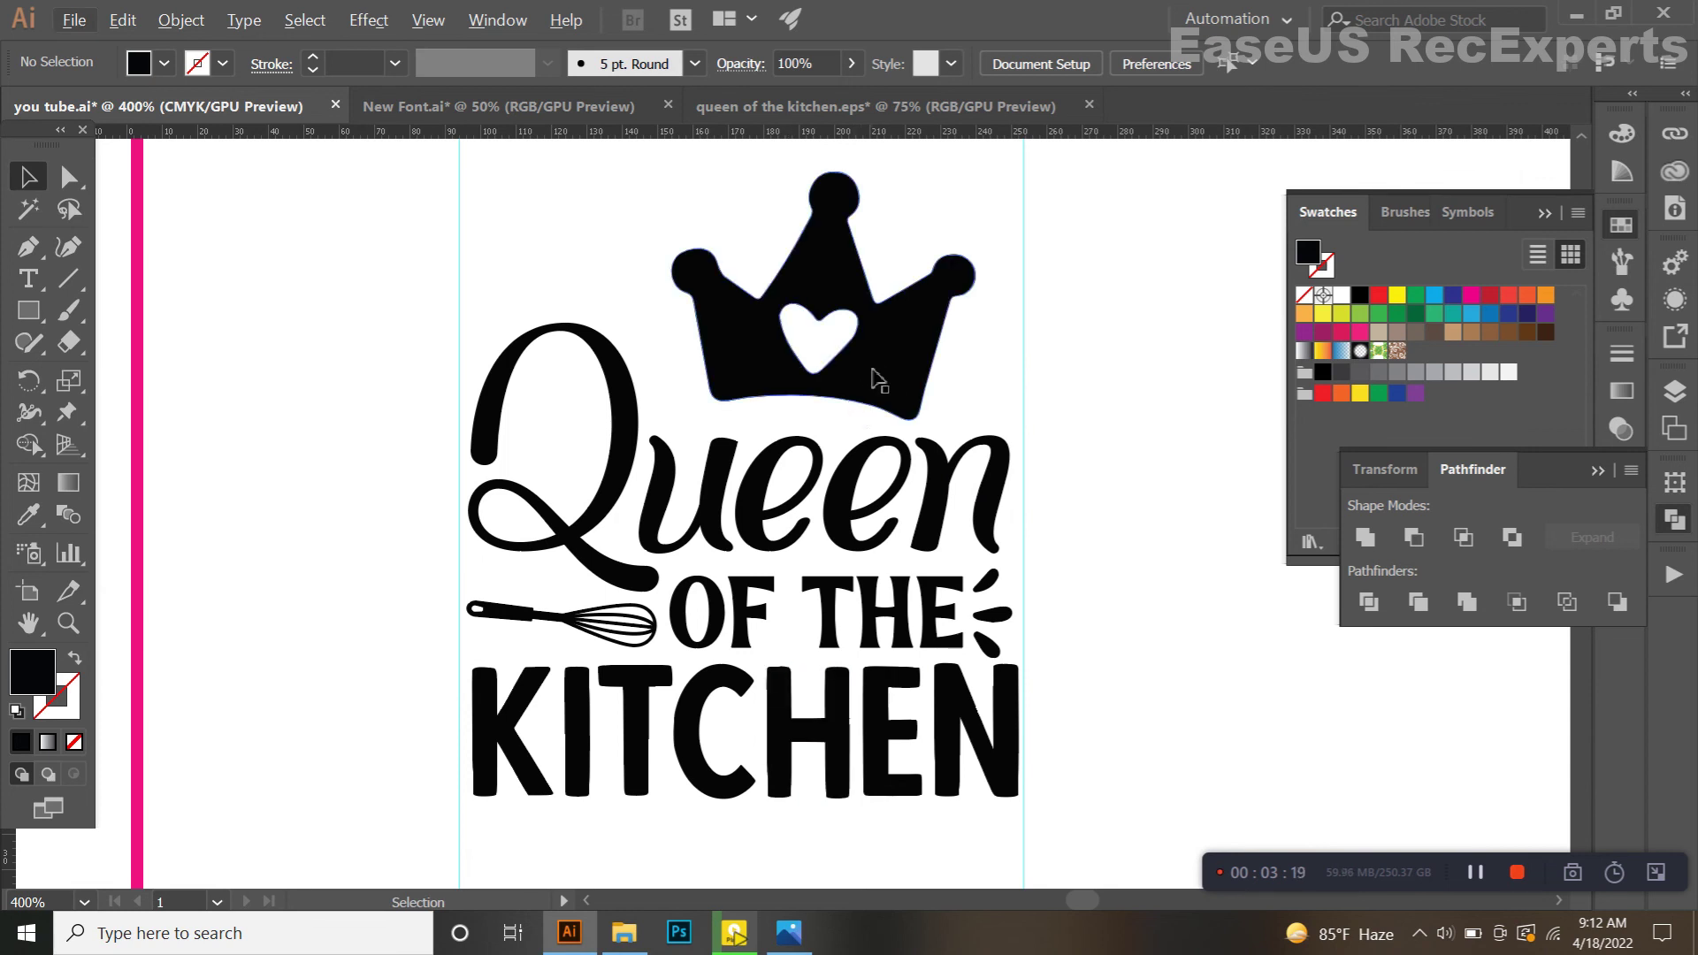
left_click(879, 381)
scroll(878, 381, "down", 1)
Step: Show the queen of the kitchen.eps document and examine its finished design for comparison
left_click(871, 106)
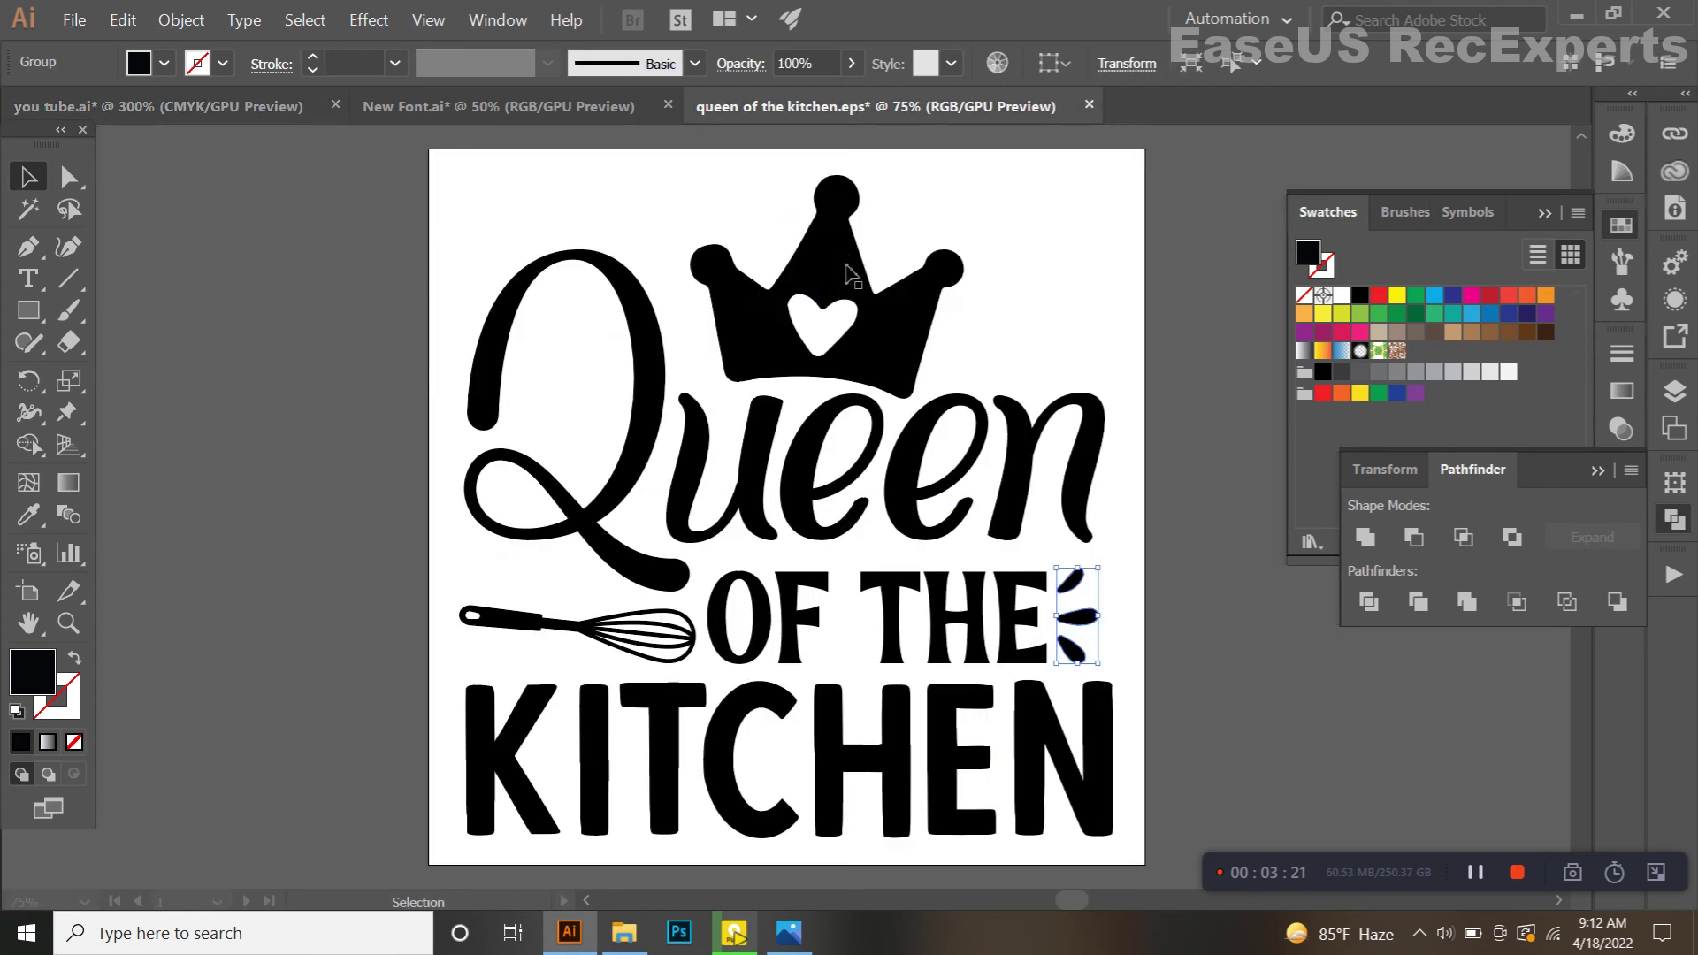
scroll(848, 270, "up", 2)
scroll(849, 478, "down", 3)
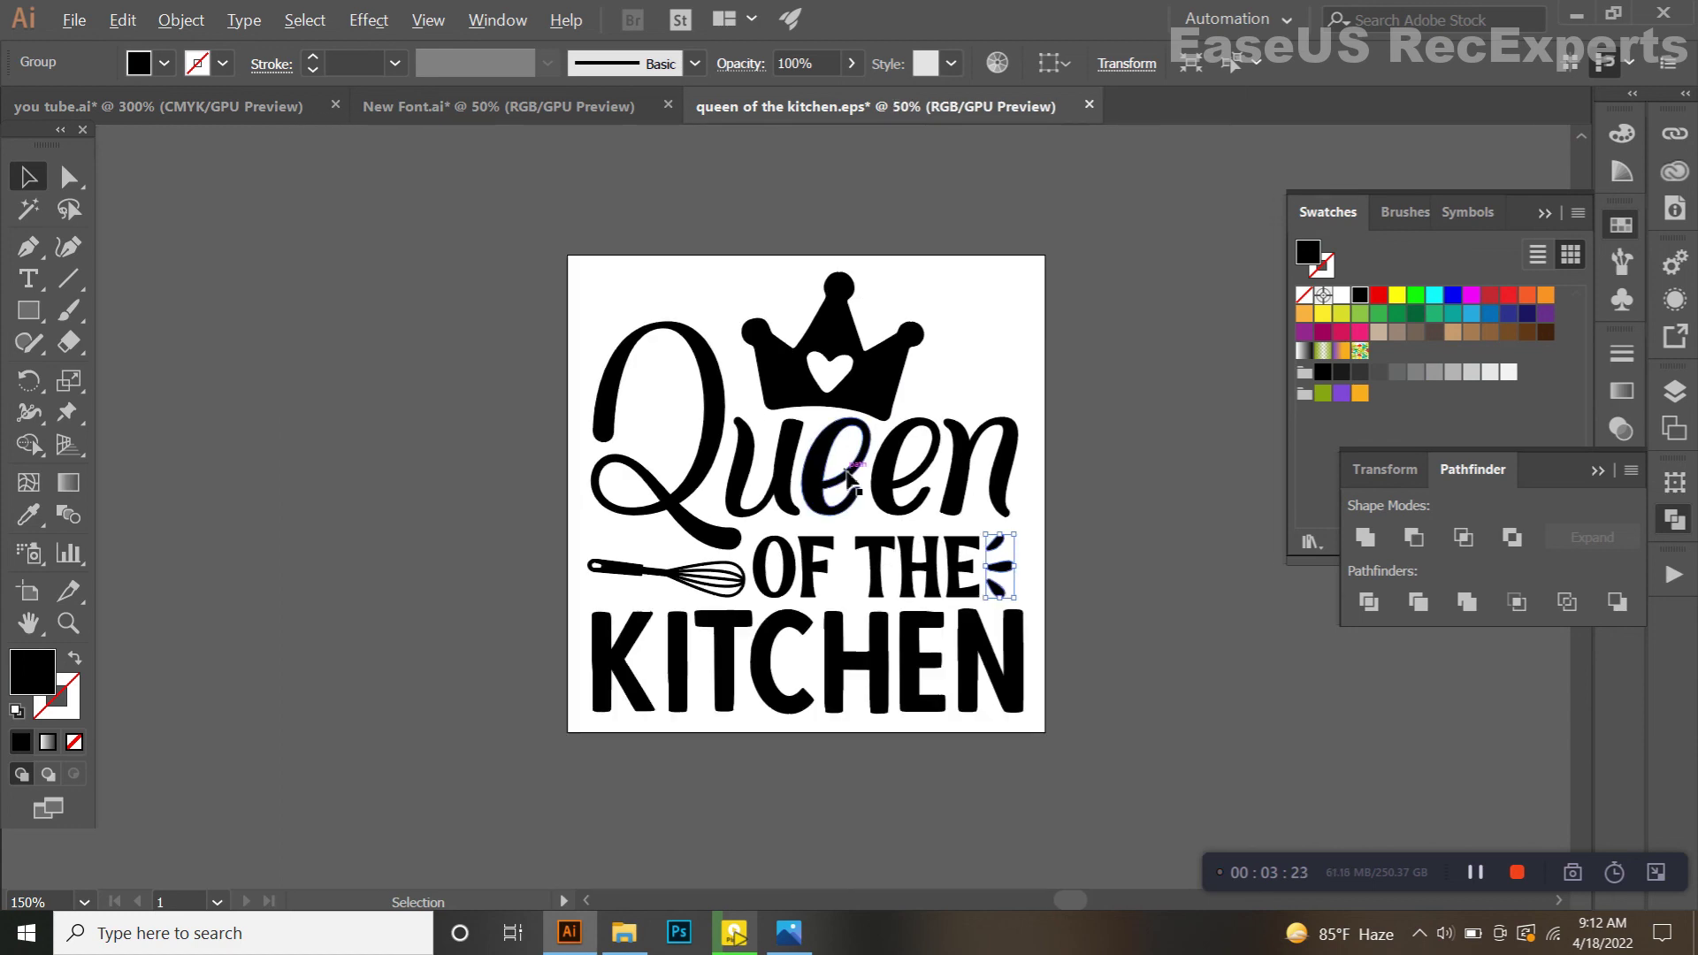
left_click(1022, 515)
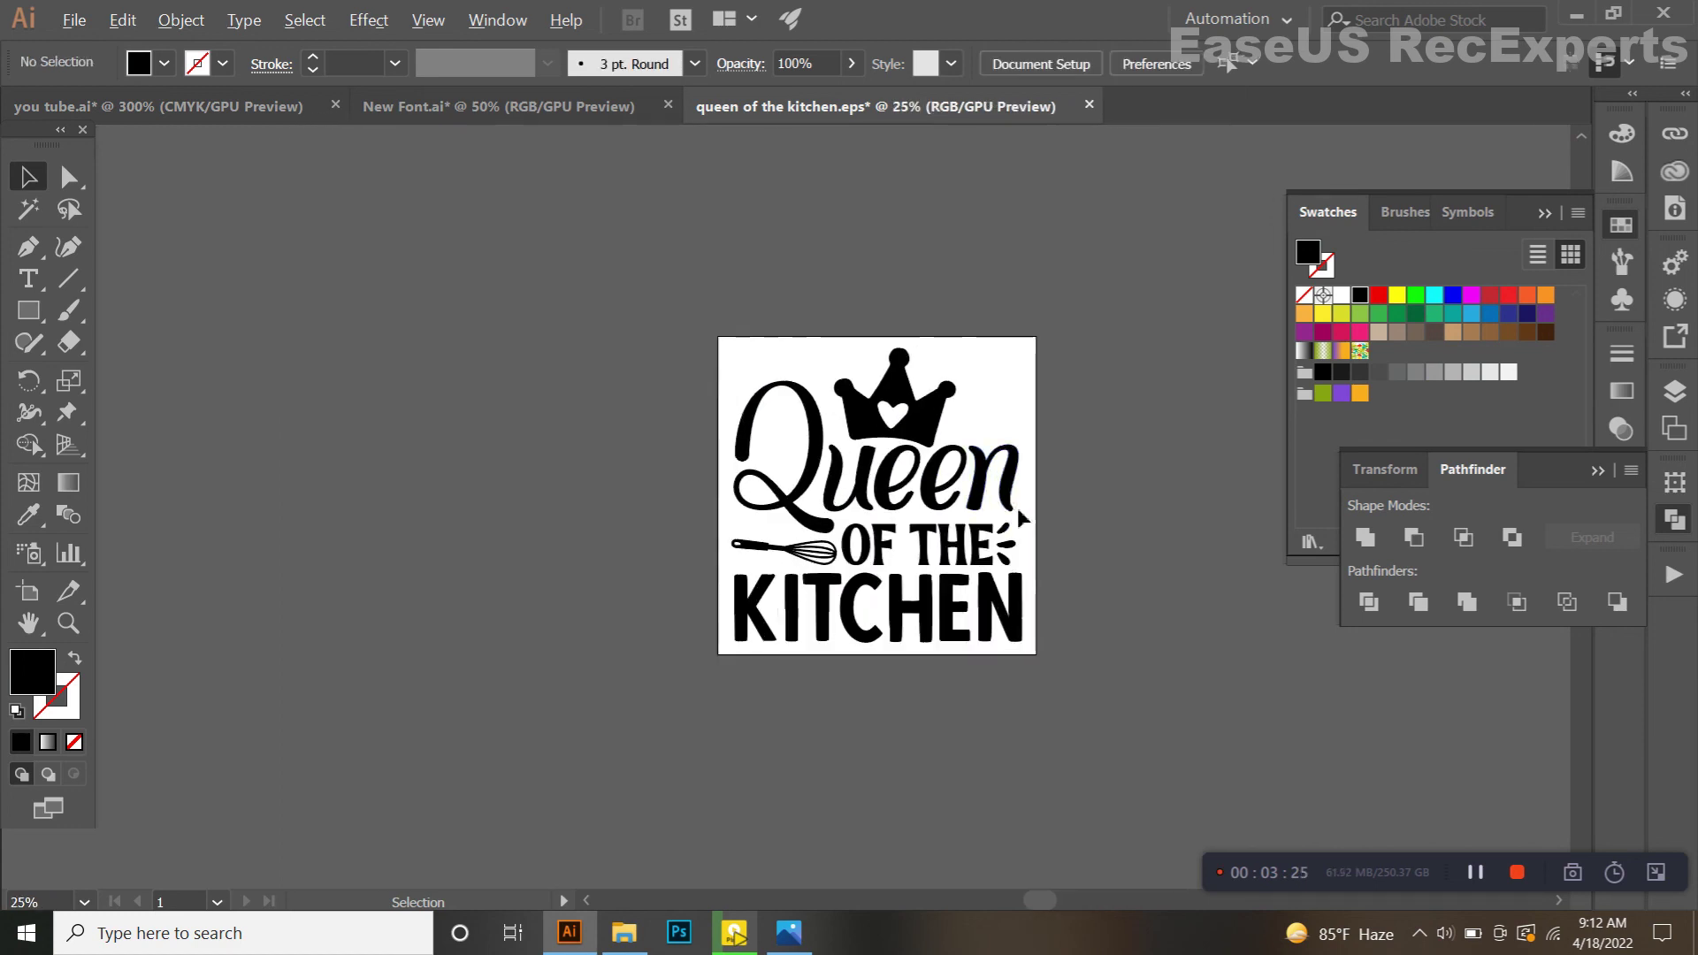